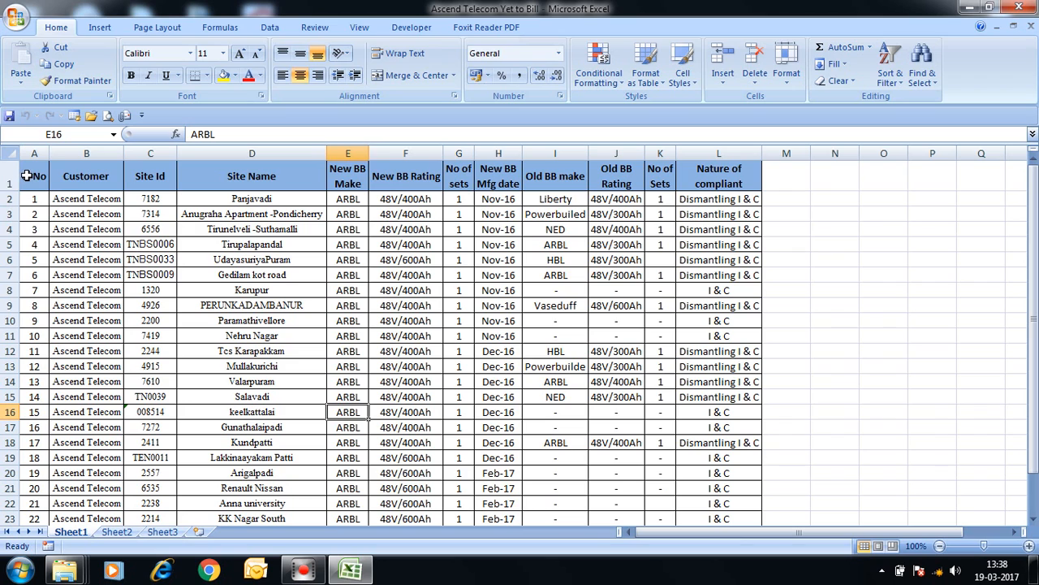
left_click(24, 176)
left_click(179, 230)
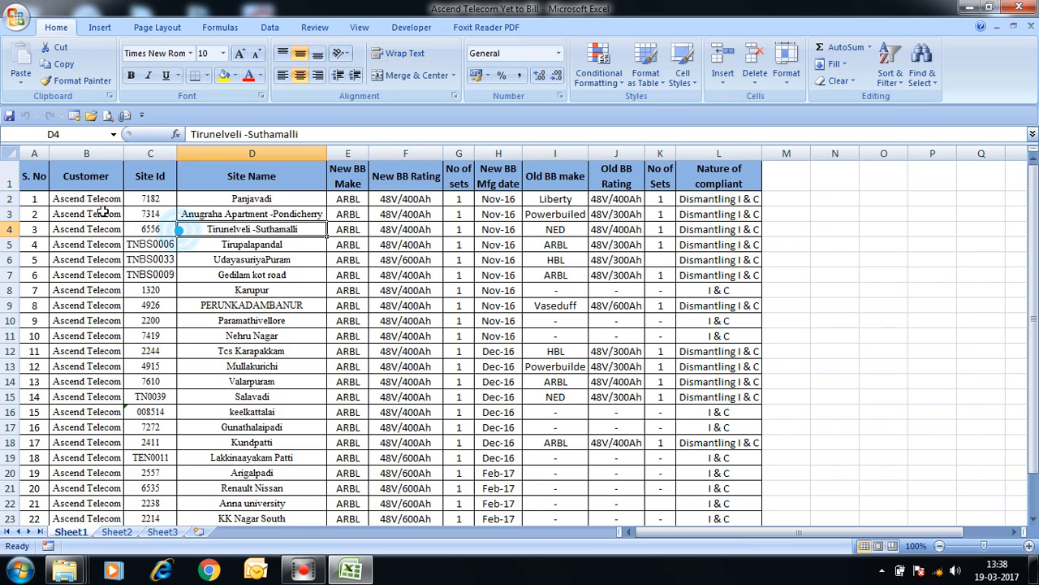
left_click(36, 175)
left_click(134, 202)
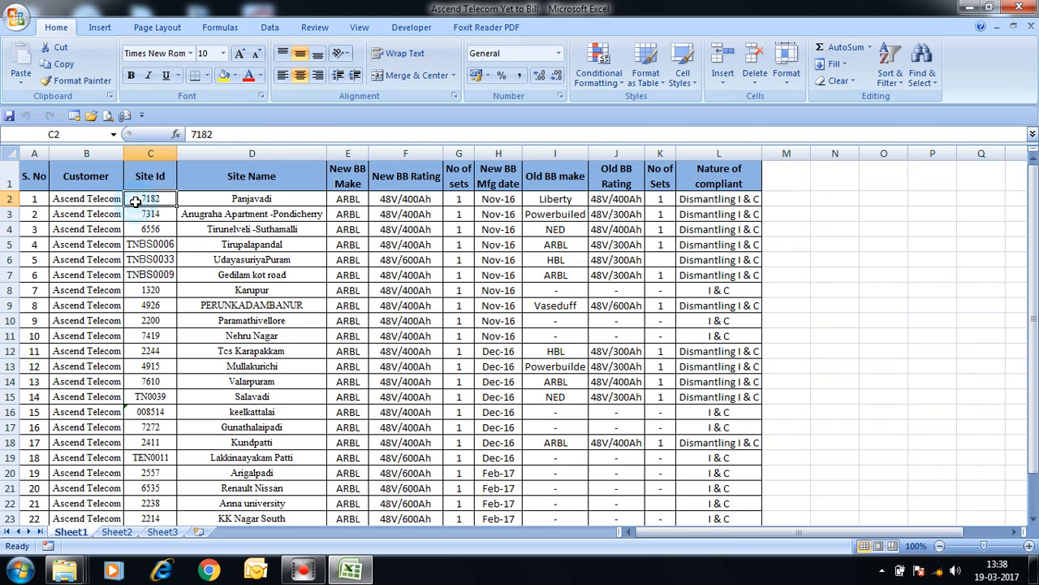
left_click(188, 278)
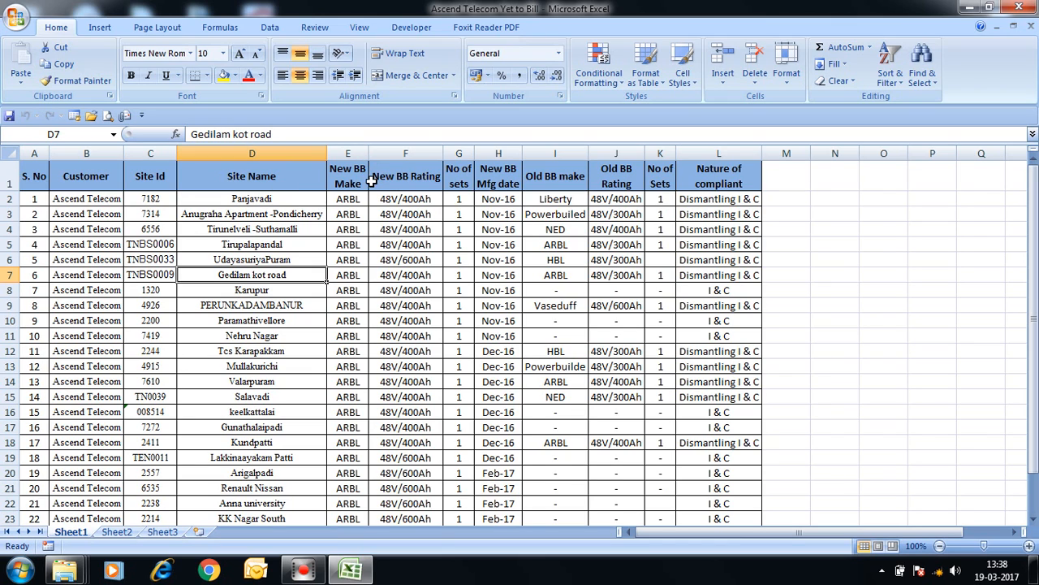
left_click(339, 302)
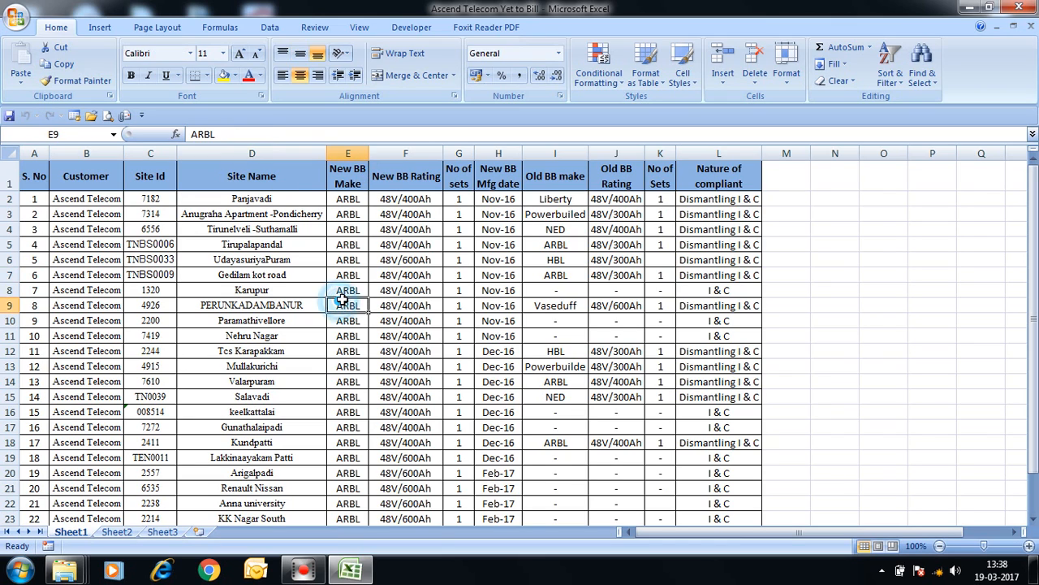
left_click(263, 259)
left_click(276, 321)
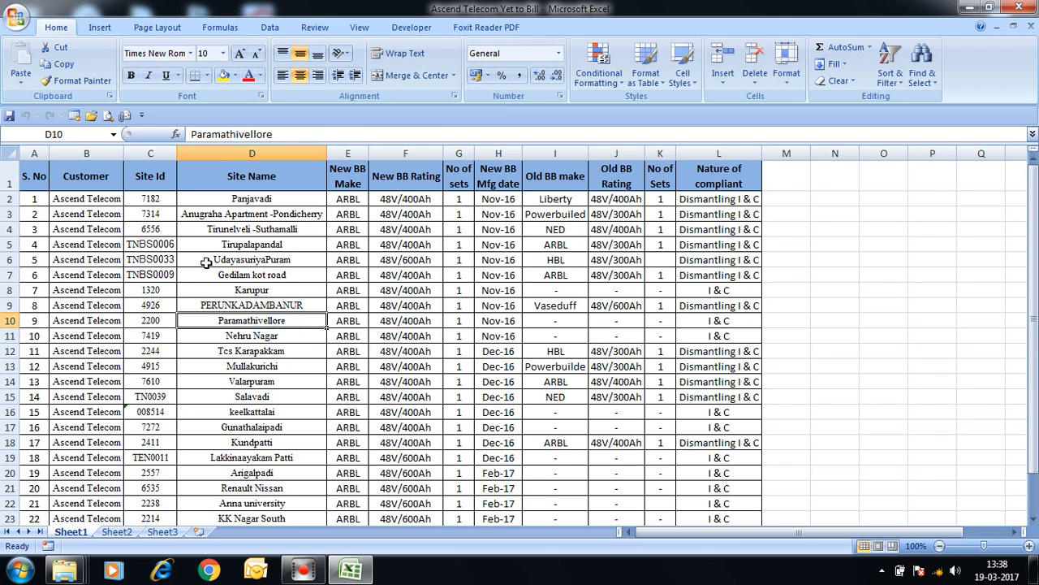
left_click(27, 176)
left_click_drag(28, 175, 718, 457)
scroll(33, 305, "up", 3)
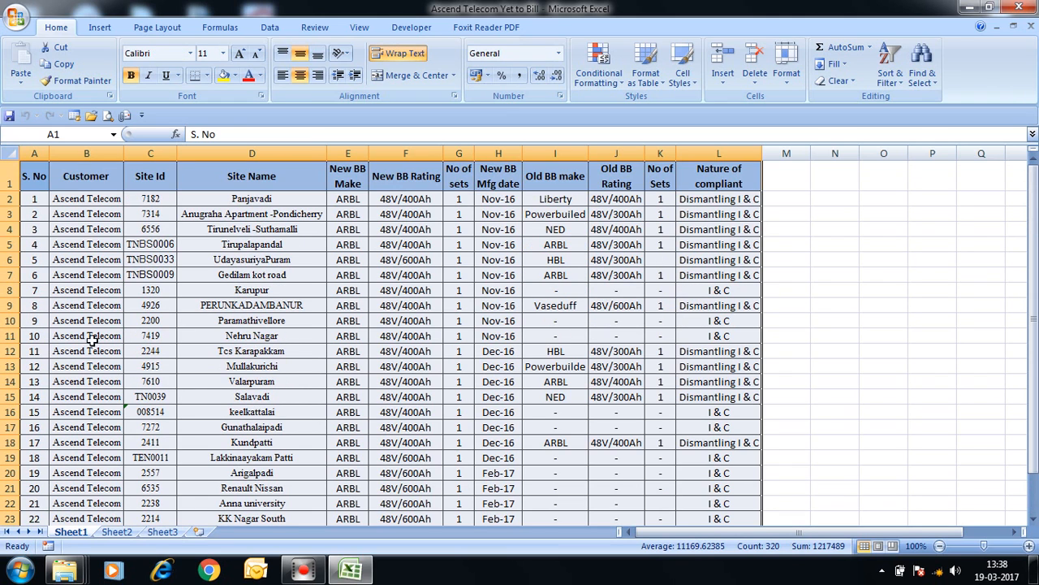
left_click(150, 274)
left_click(150, 153)
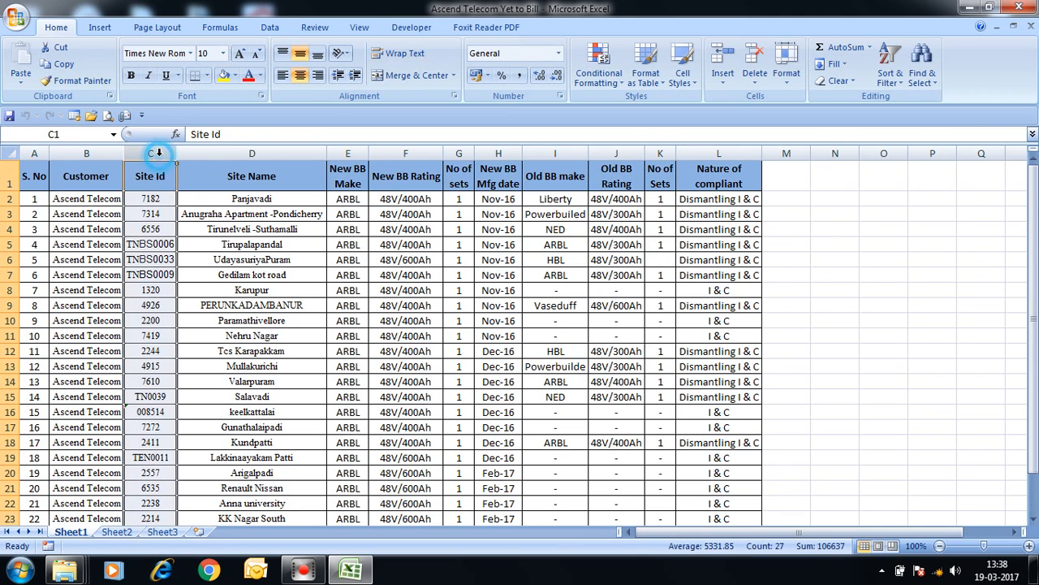
left_click(200, 152)
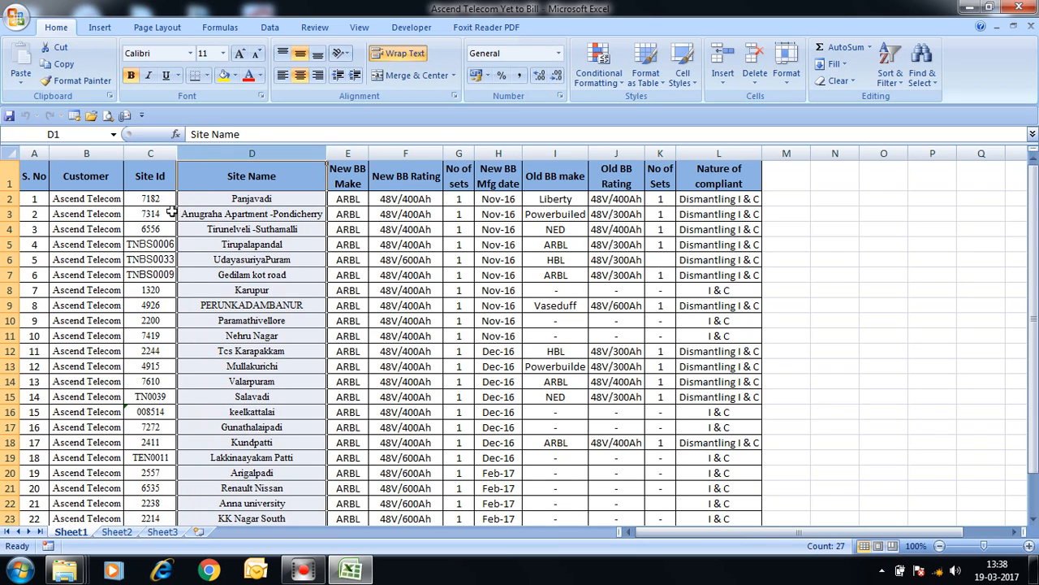
left_click(205, 241)
left_click(203, 153)
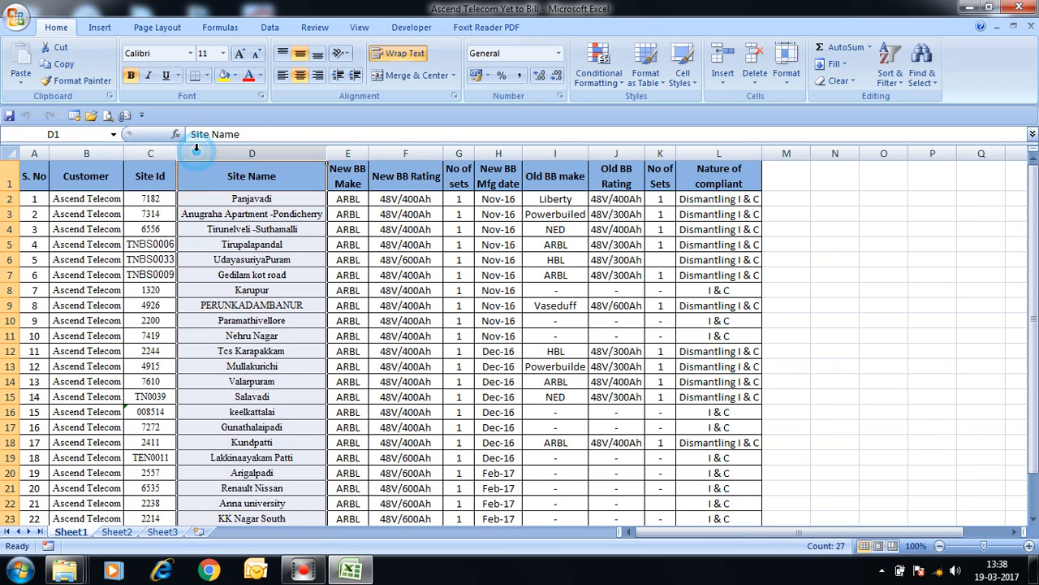
left_click(251, 294)
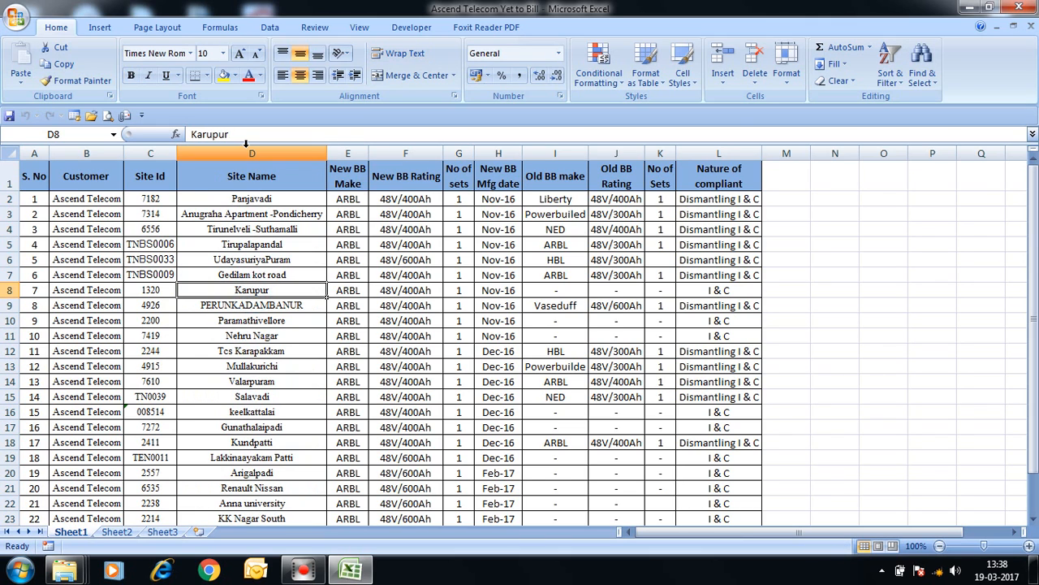
left_click(248, 148)
left_click(235, 320)
left_click(341, 321)
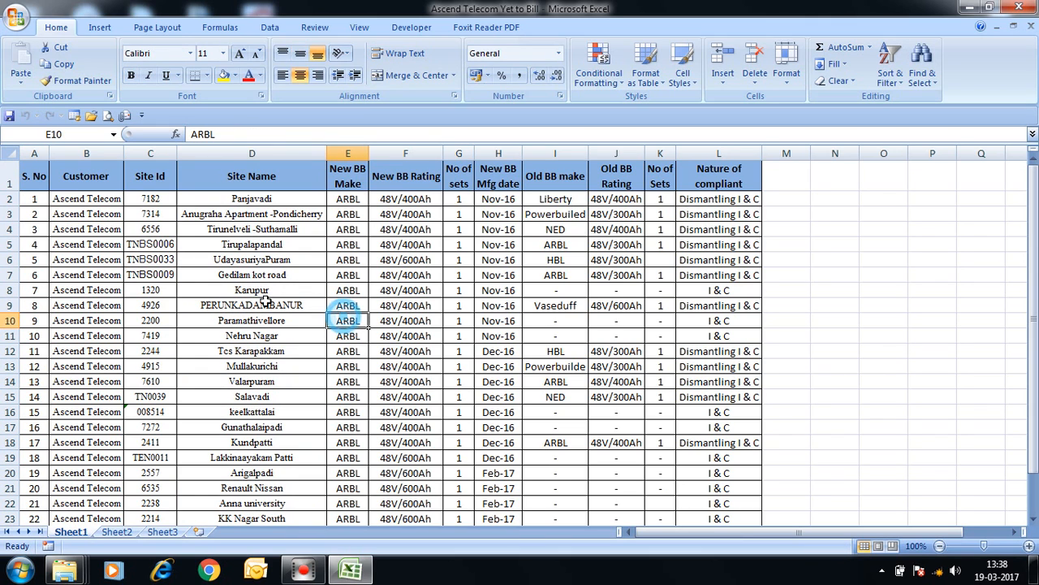
left_click(252, 151)
left_click(271, 243)
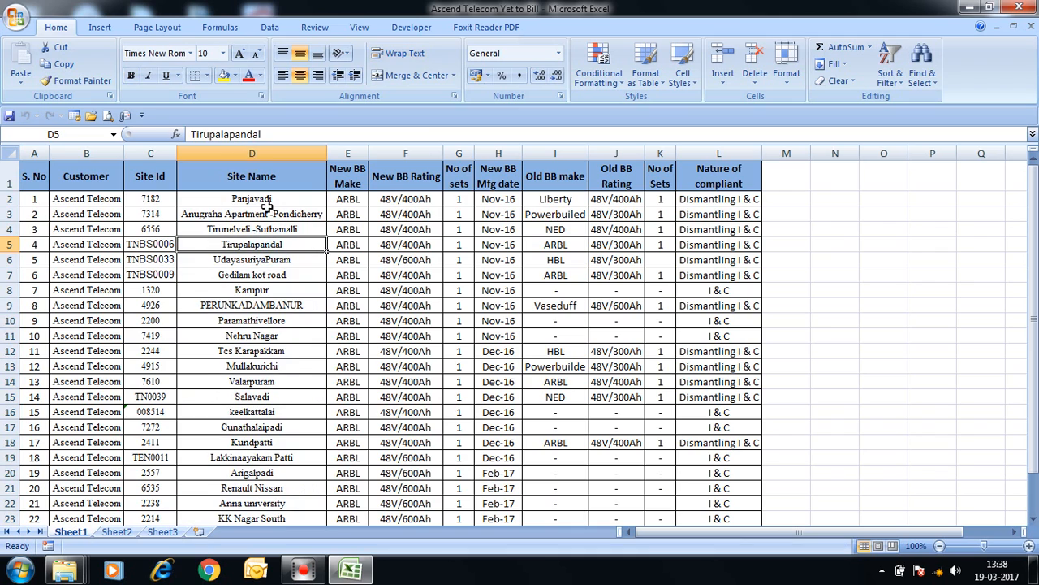
Insert a blank column before the Site Name column, and undo the insertion
left_click(252, 149)
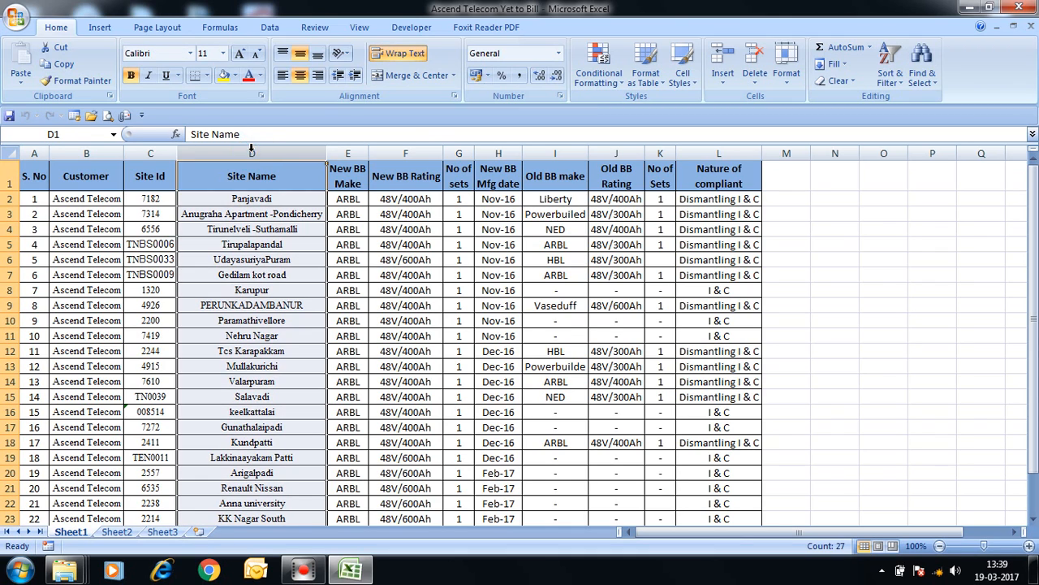
left_click(251, 244)
left_click(249, 198)
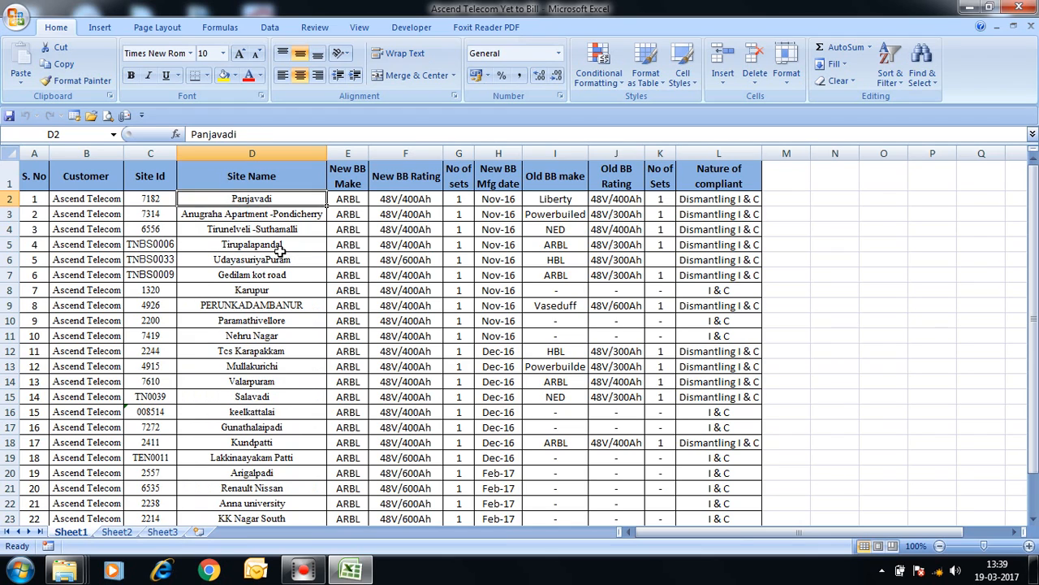
key("ctrl+shift+Down")
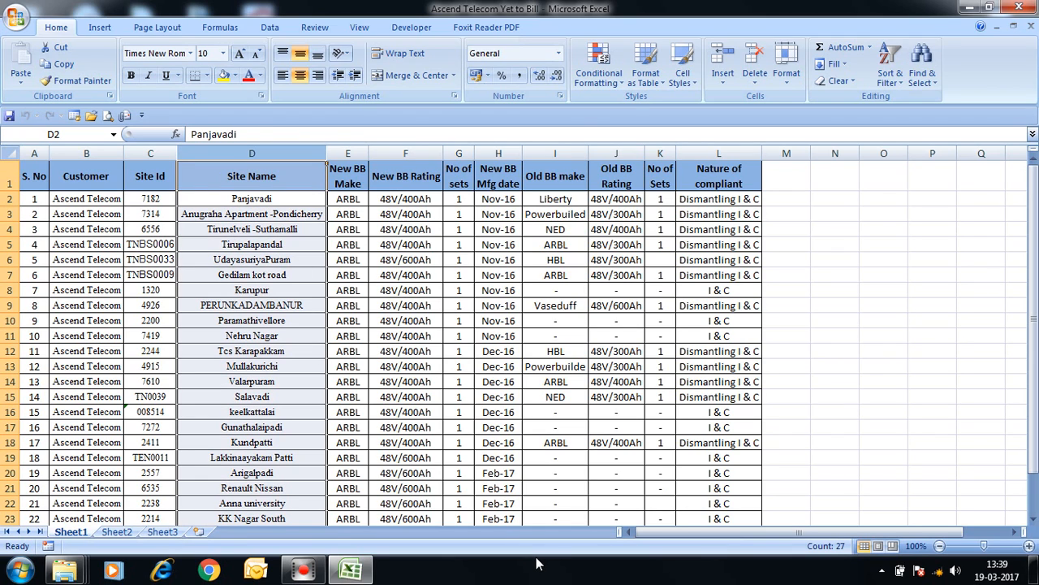
key("ctrl+plus")
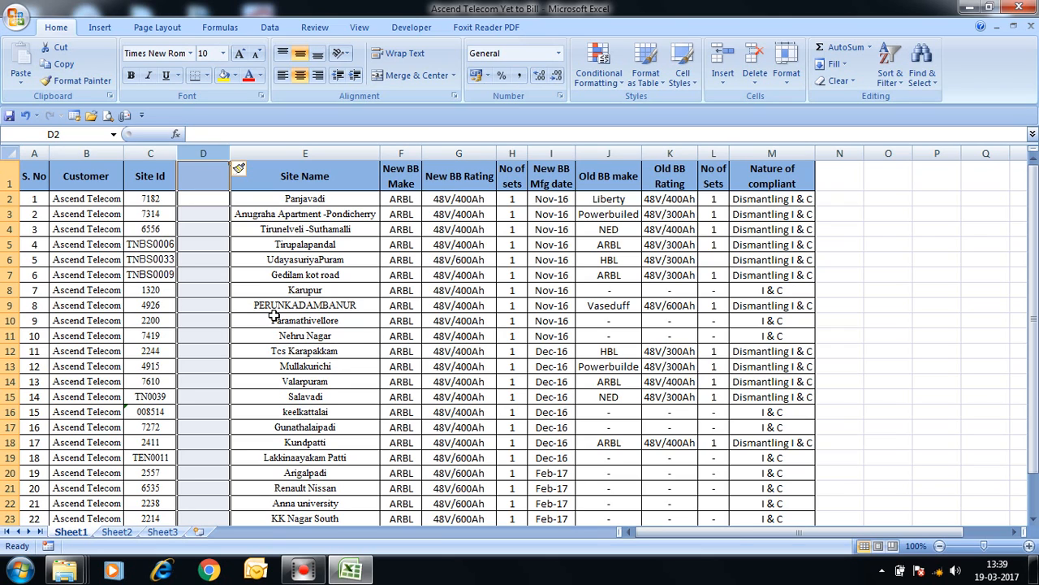
key("ctrl+z")
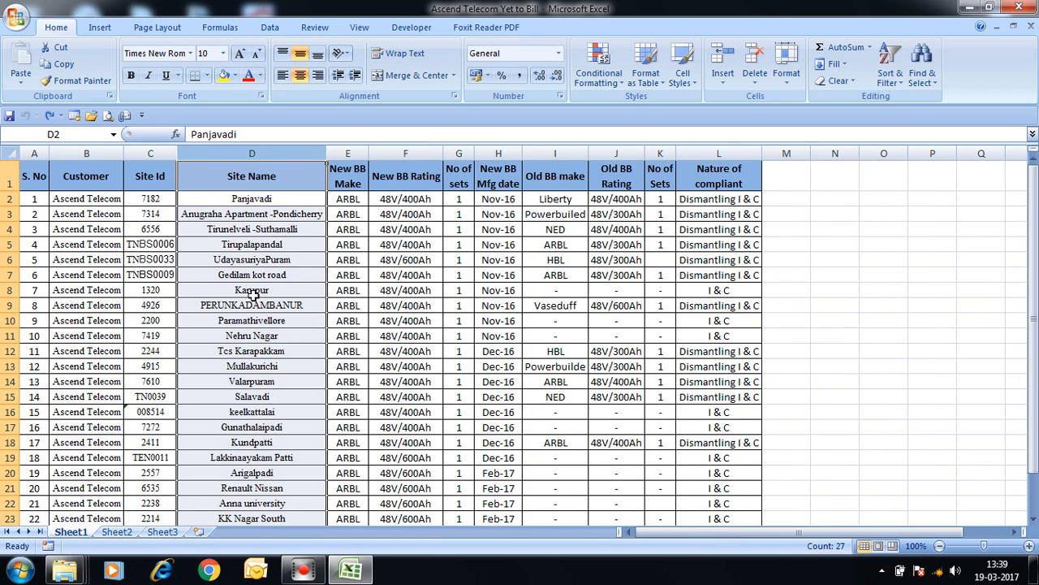
Select the entire Site Name column and insert an empty column in front of it
left_click(251, 290)
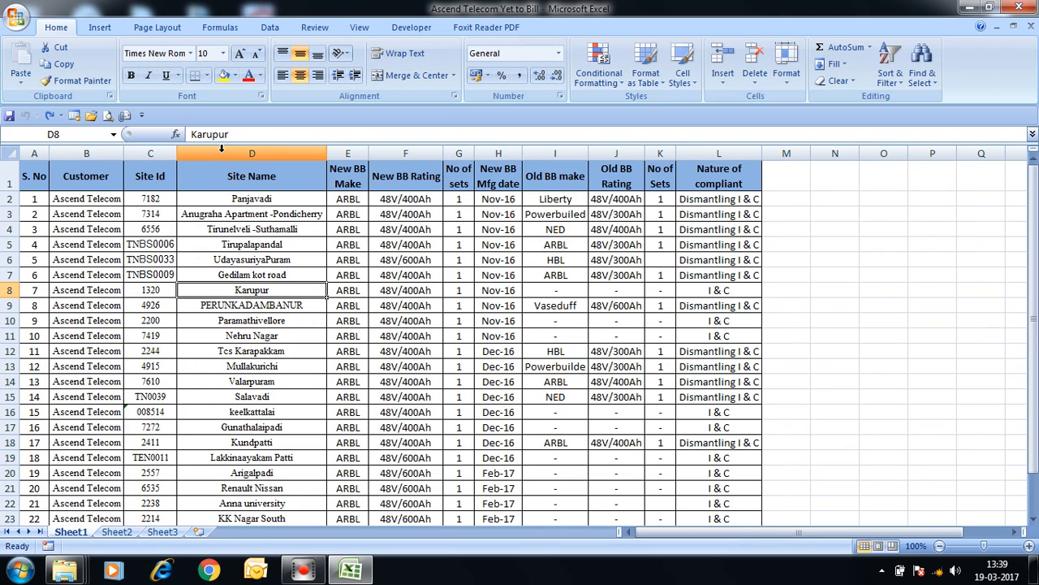
left_click(235, 214)
key("ctrl+space")
right_click(233, 180)
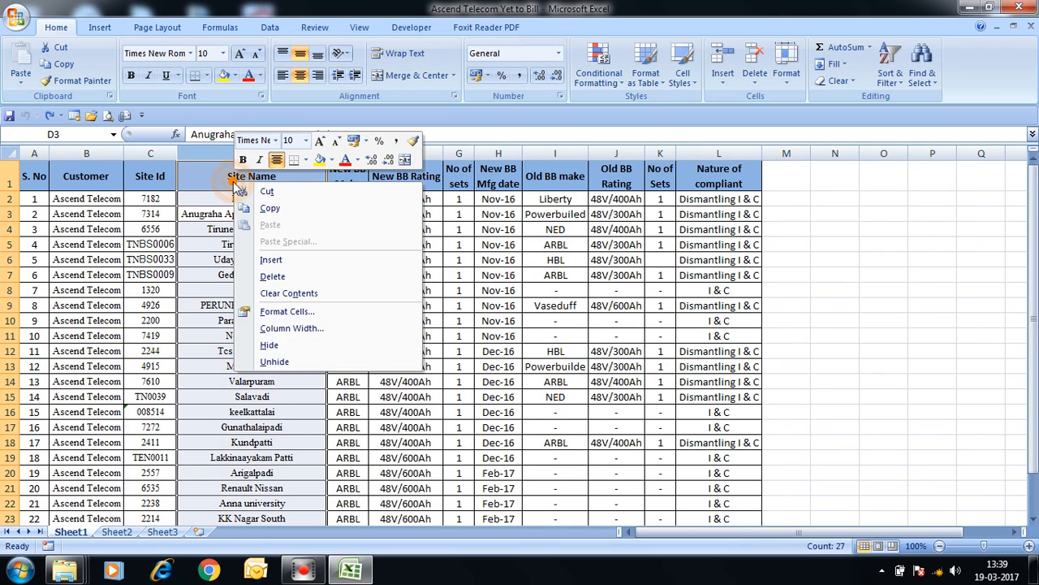
left_click(280, 259)
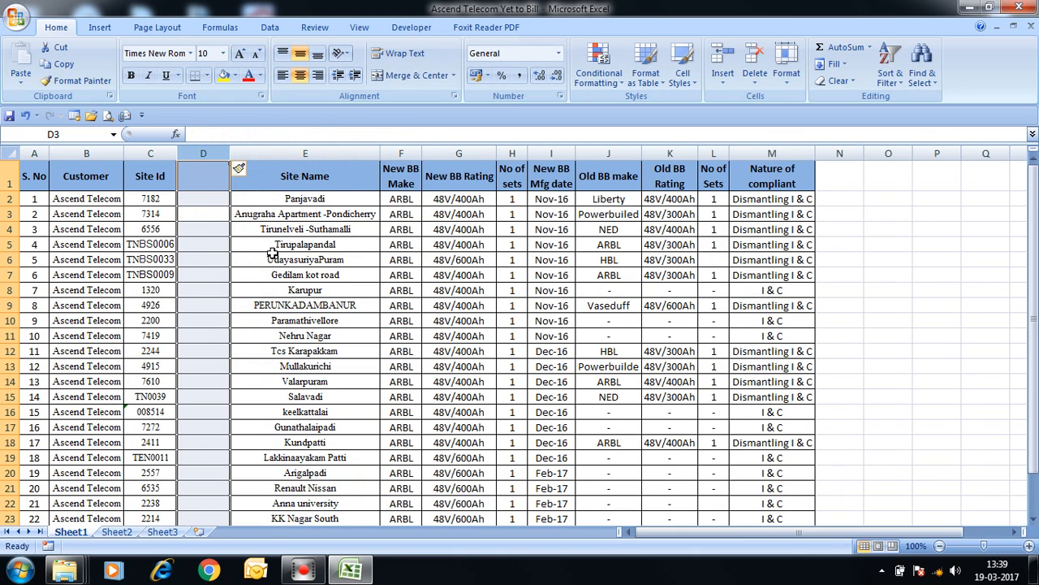
Undo the insertion of the empty column between Site Id and Site Name
double_click(260, 229)
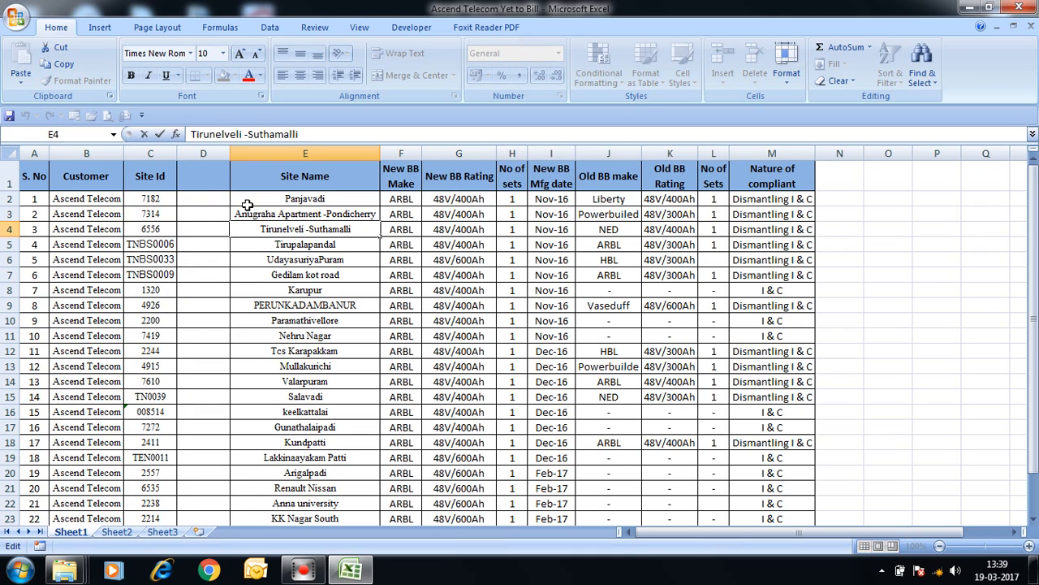
left_click(277, 272)
left_click(247, 271)
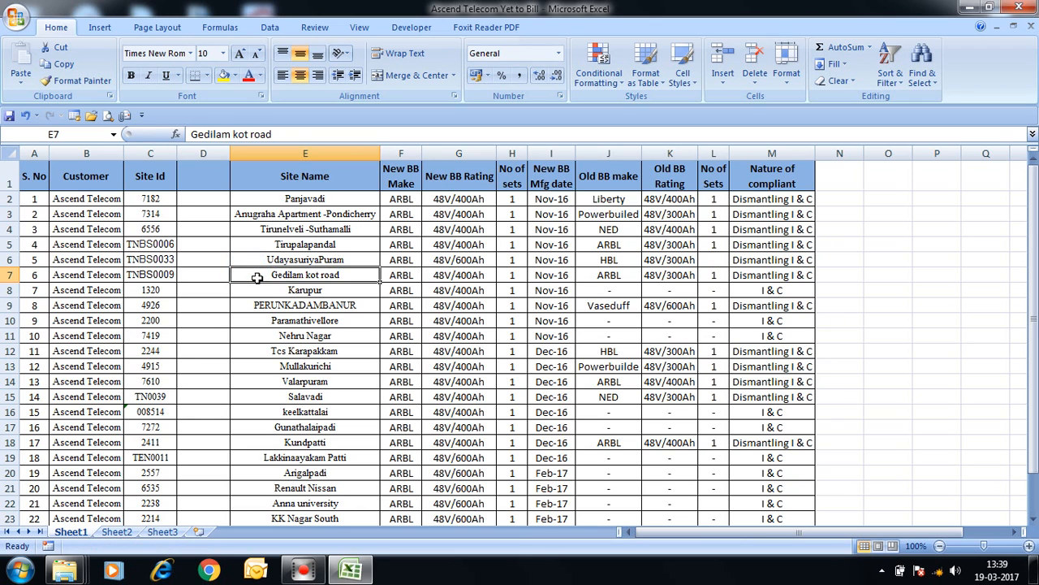
key("ctrl+z")
key("ctrl+z")
left_click(276, 322)
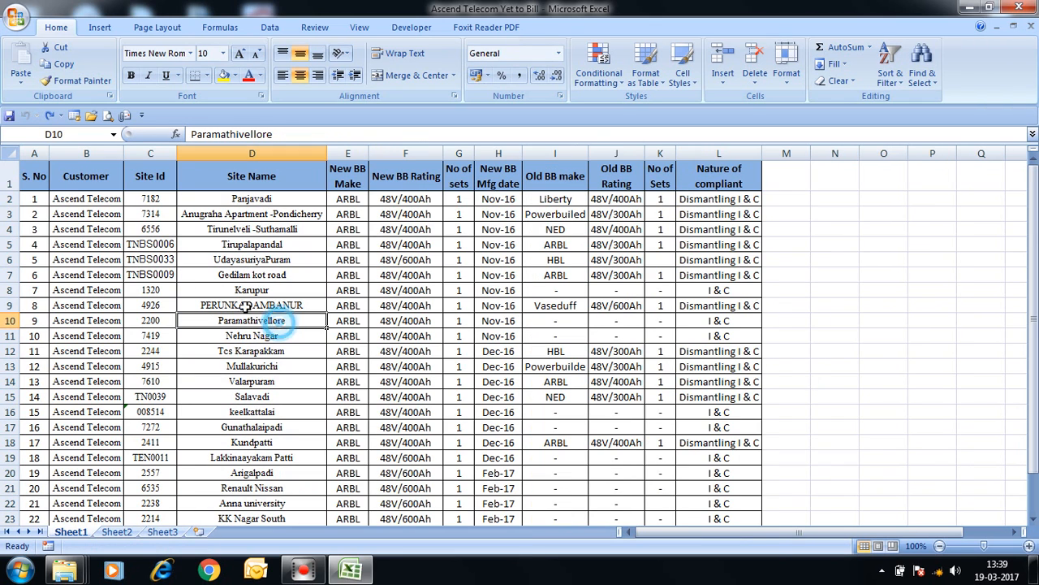
Insert a blank row above row 3, the record with serial number 2, and undo the insertion
left_click(10, 214)
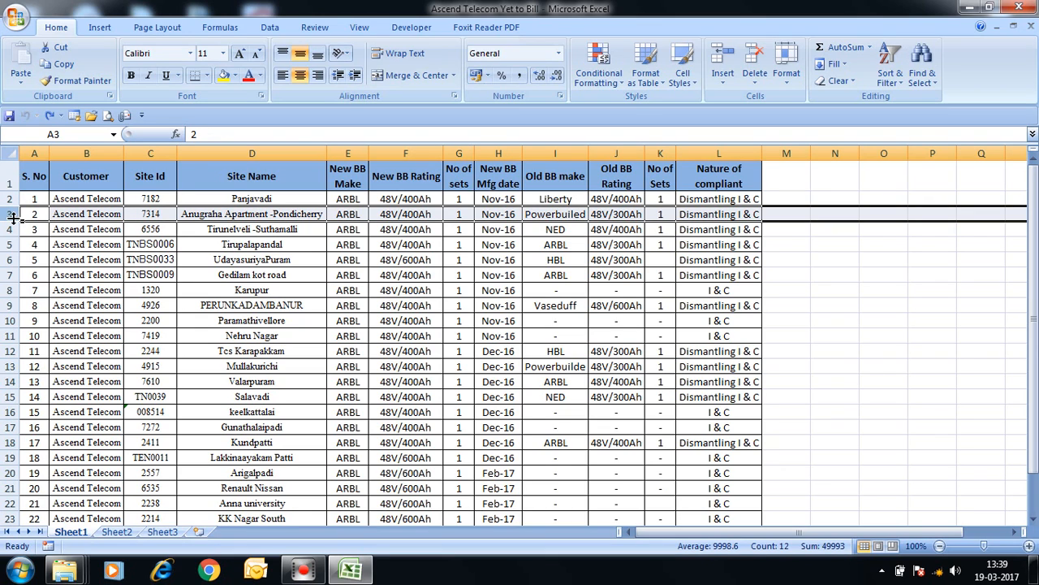
right_click(32, 219)
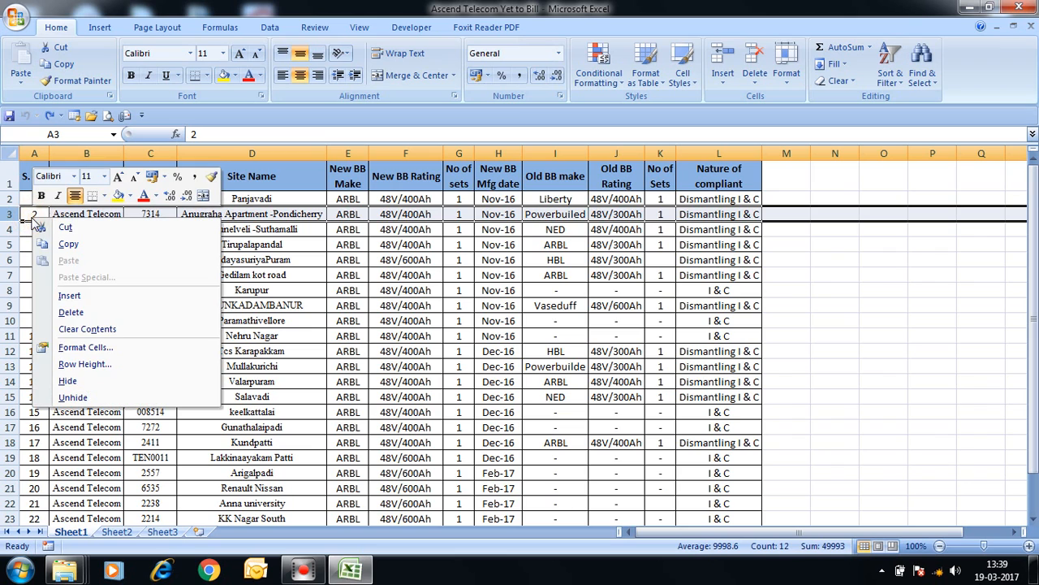
left_click(70, 295)
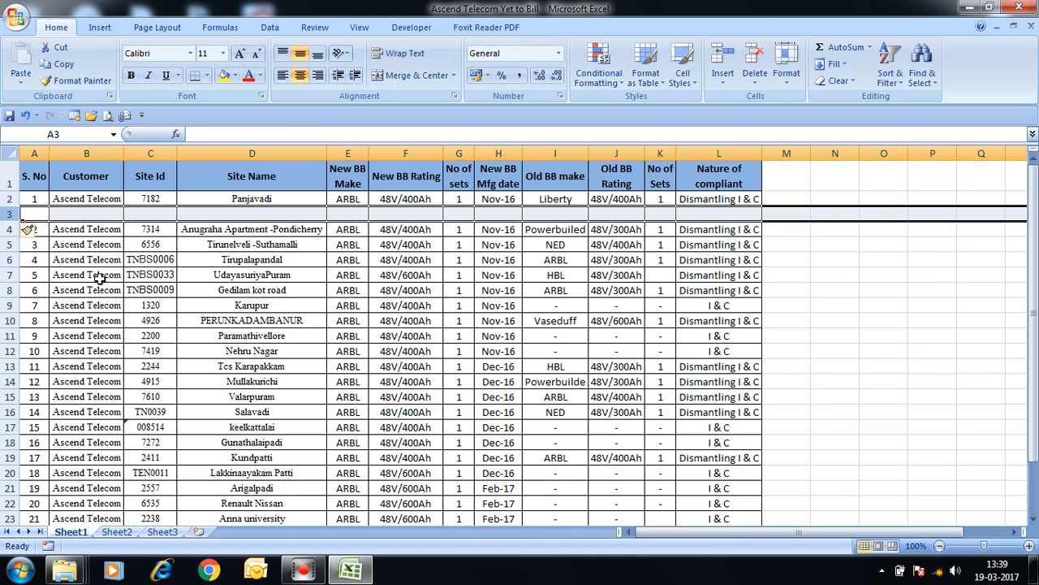
key("ctrl+z")
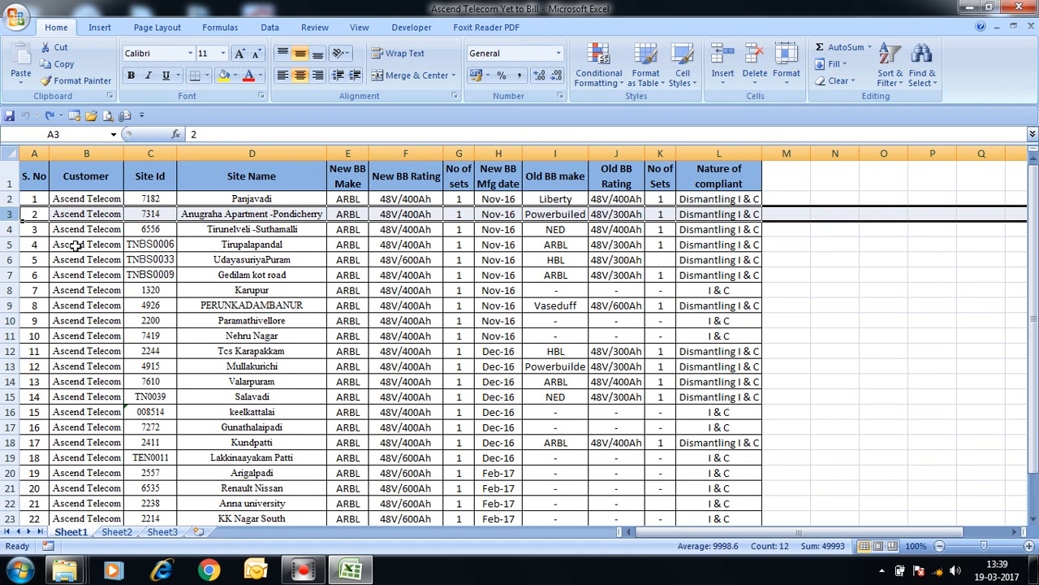
Insert an empty row between the records with serial numbers 1 and 2
left_click(77, 243)
left_click(6, 213)
key("ctrl+shift+plus")
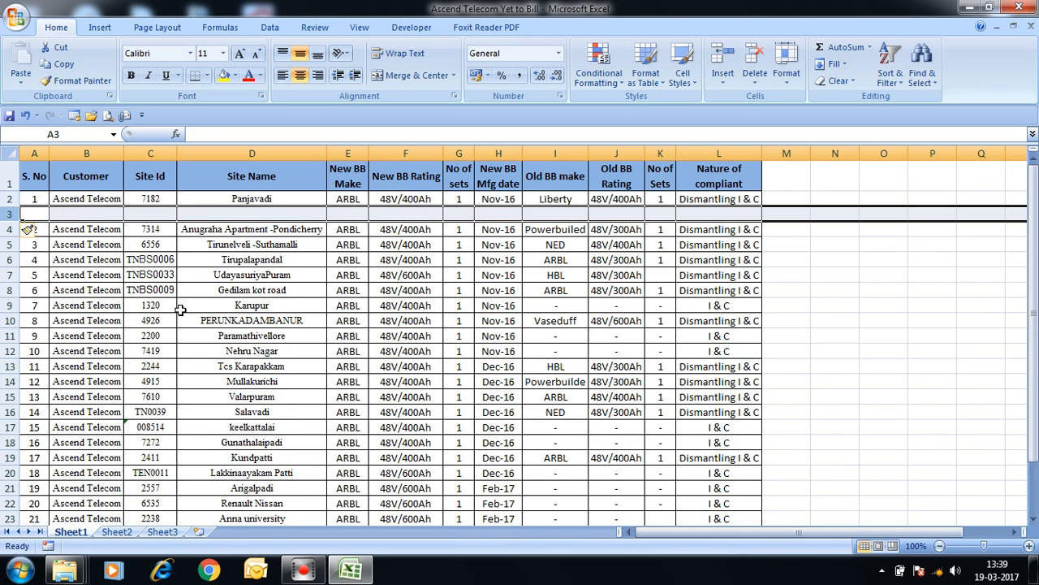
left_click(110, 261)
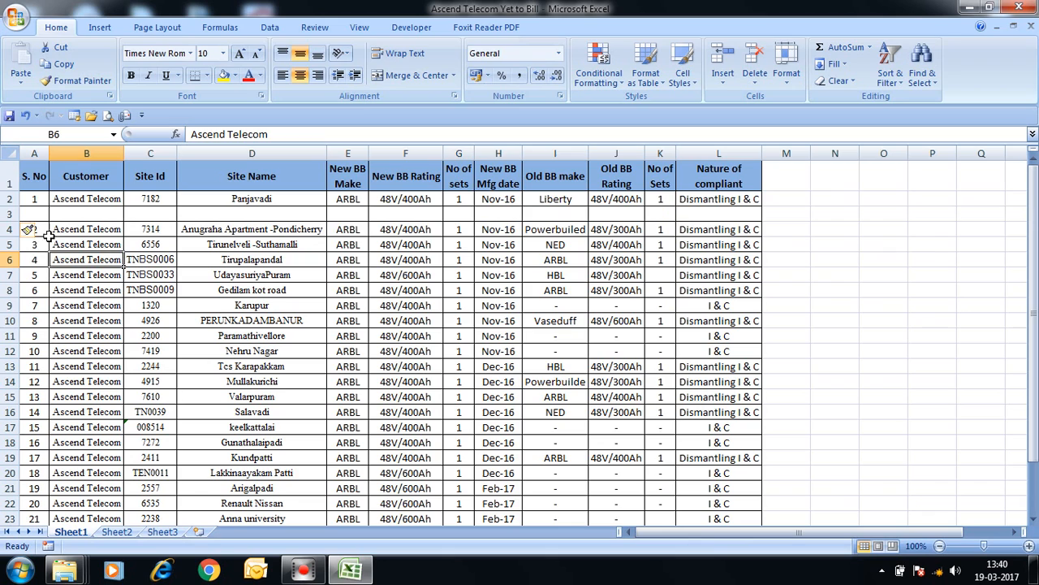
Delete the empty row 3 from the table
left_click(13, 215)
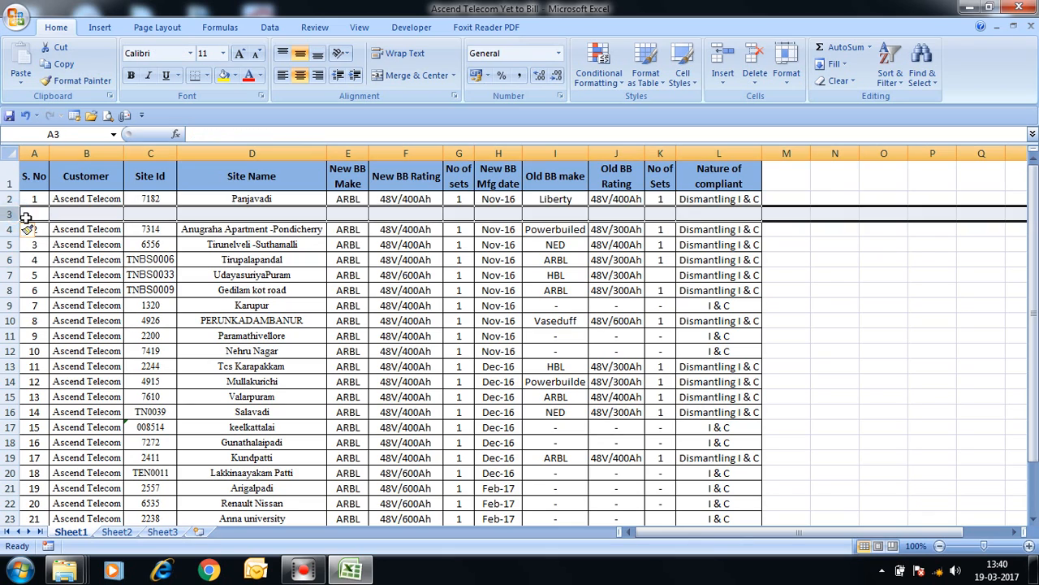
left_click(105, 245)
left_click(9, 215)
key("ctrl+minus")
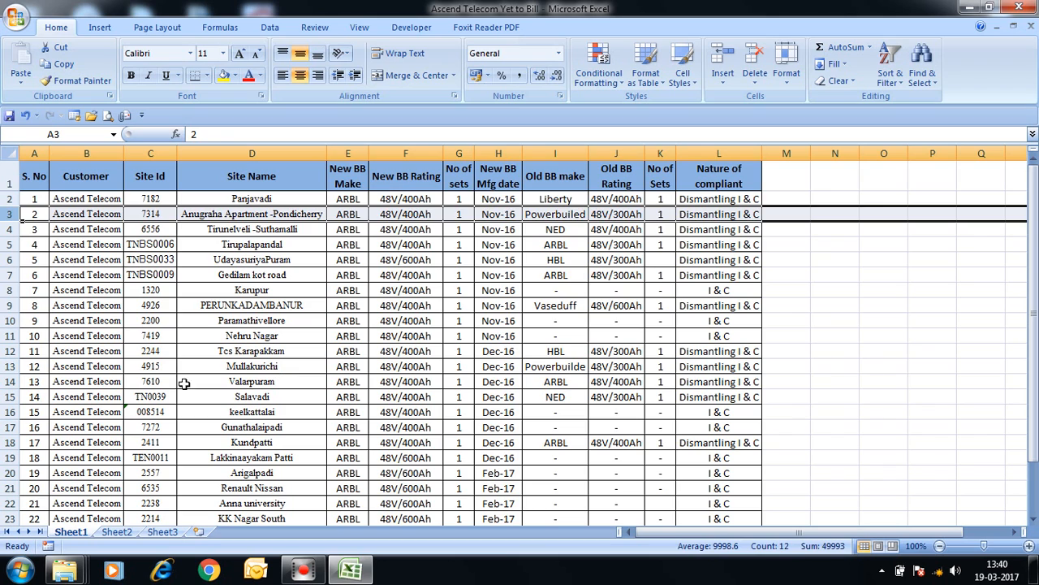
left_click(191, 294)
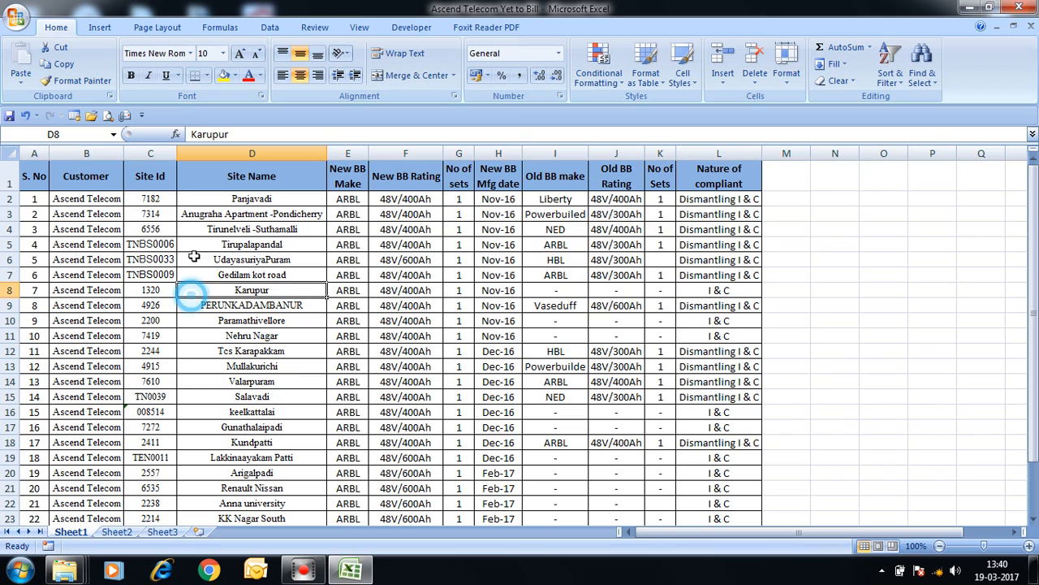
Delete the entire Site Id column, and undo the deletion
left_click(198, 155)
left_click(150, 152)
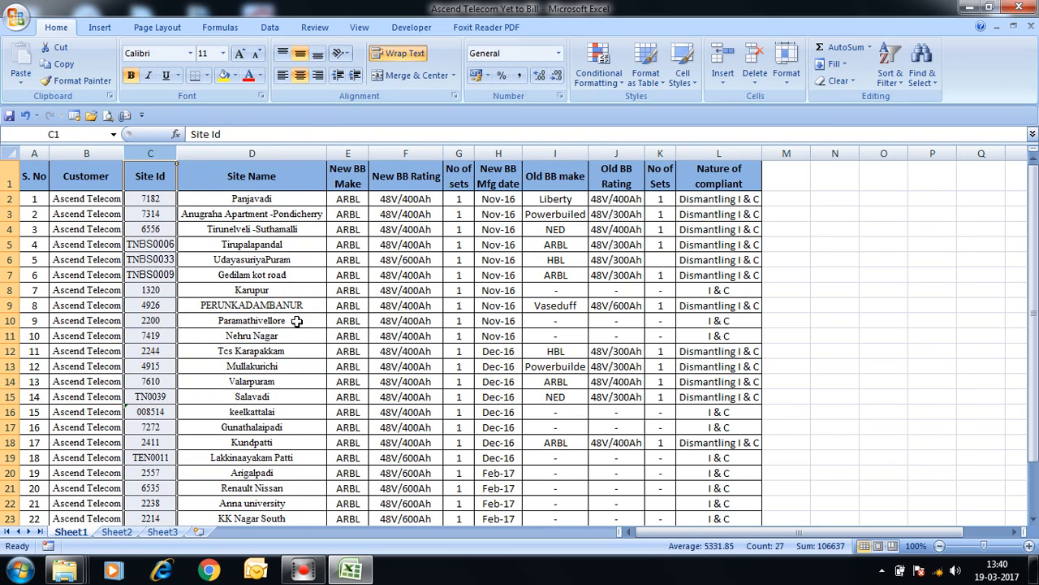
key("ctrl+minus")
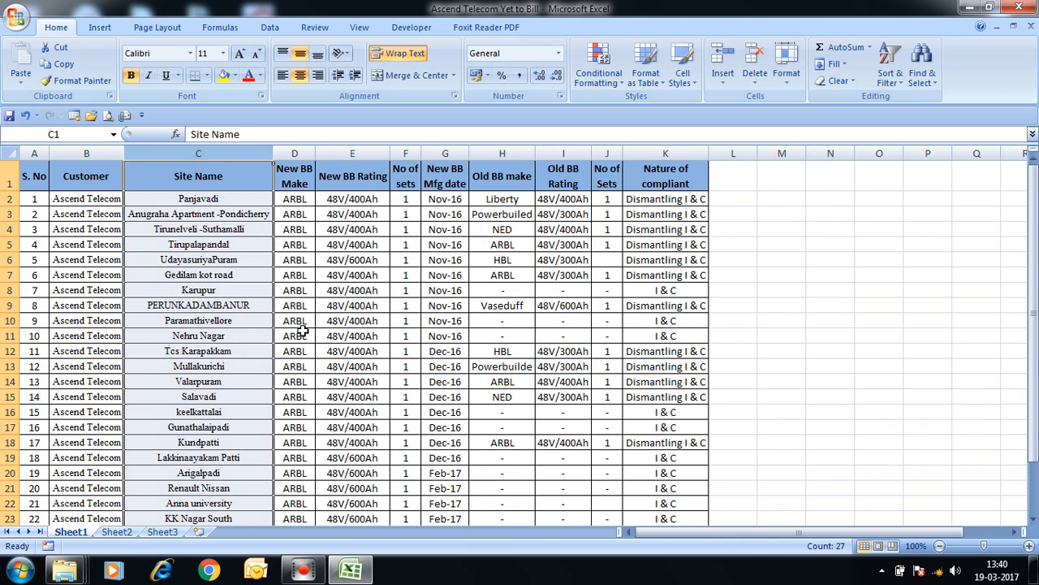
key("ctrl+z")
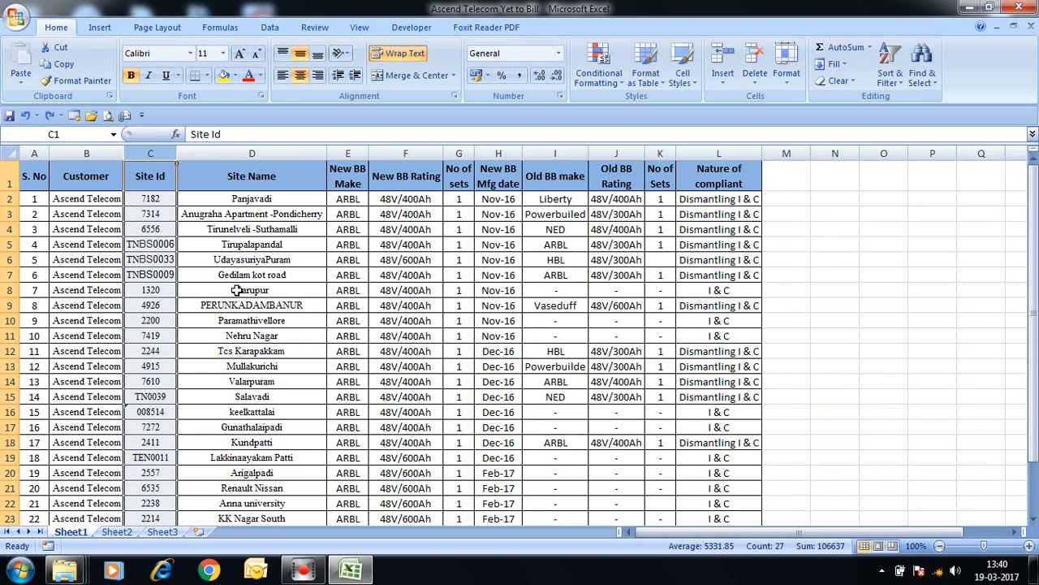
left_click(236, 290)
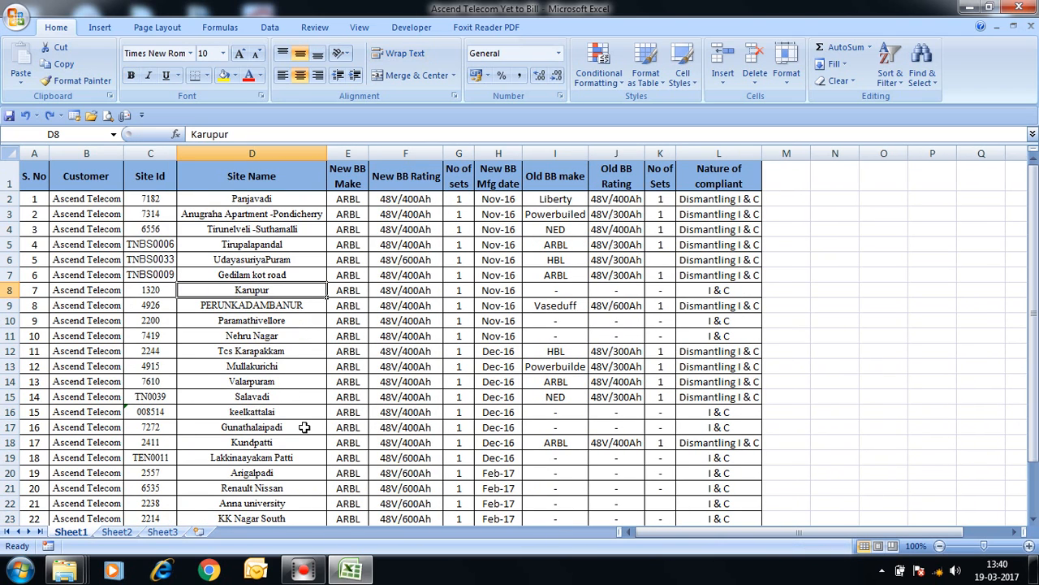
left_click(262, 382)
left_click(264, 274)
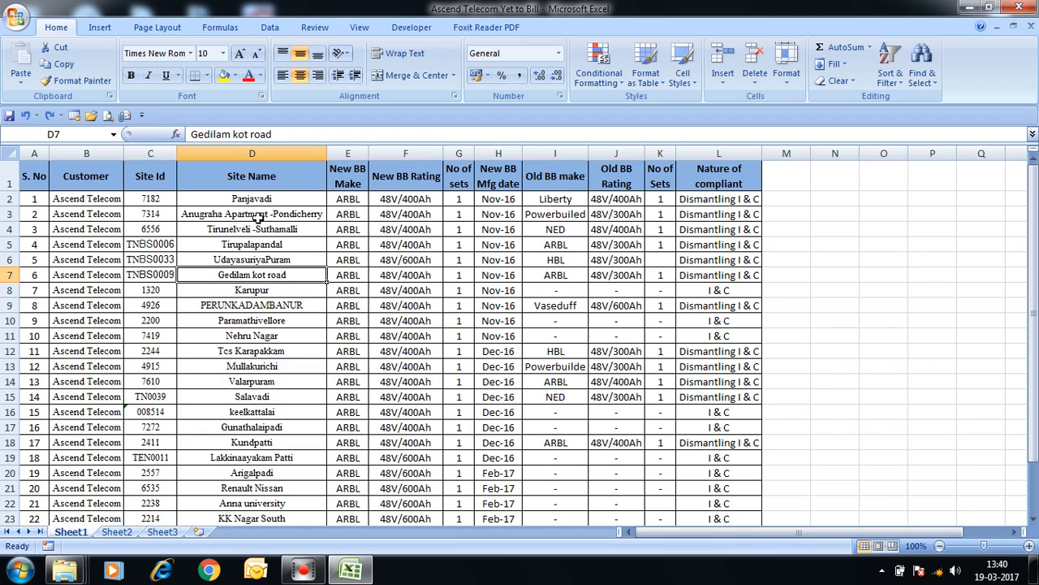
left_click(256, 154)
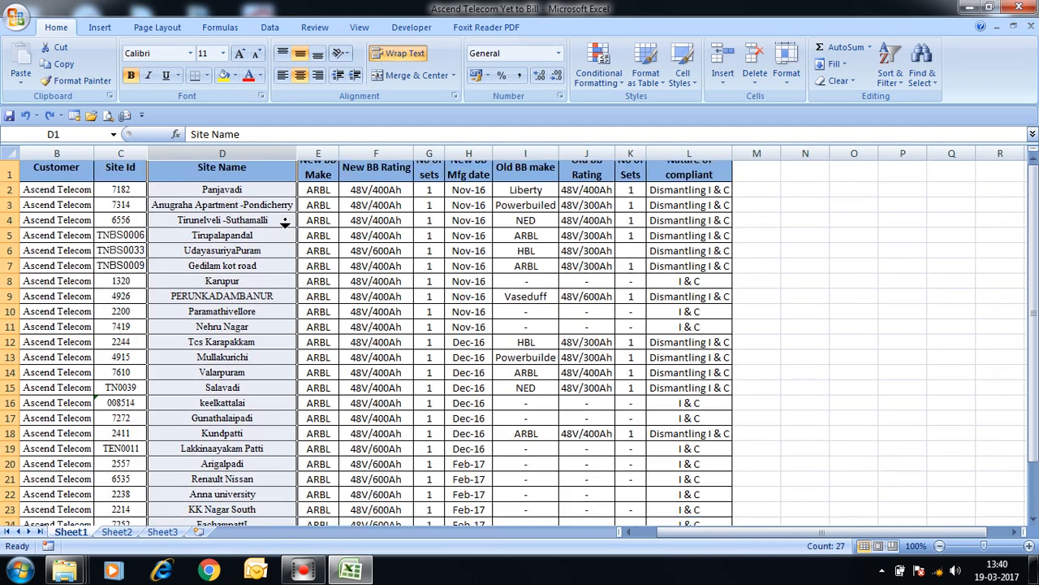
scroll(284, 221, "down", 1)
scroll(280, 244, "up", 1)
left_click(253, 242)
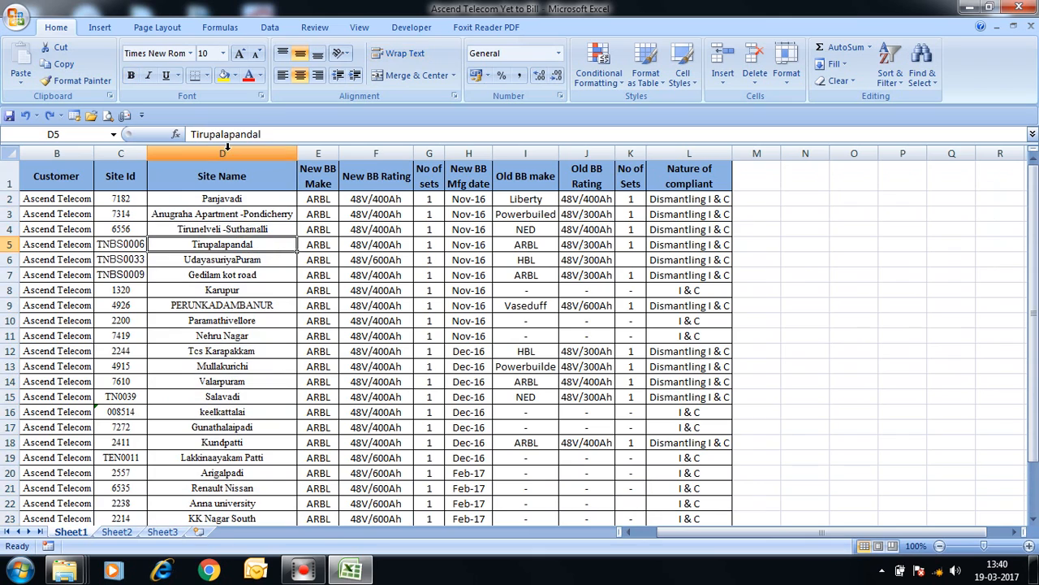
Hide the entire Site Name column (column D)
left_click(230, 151)
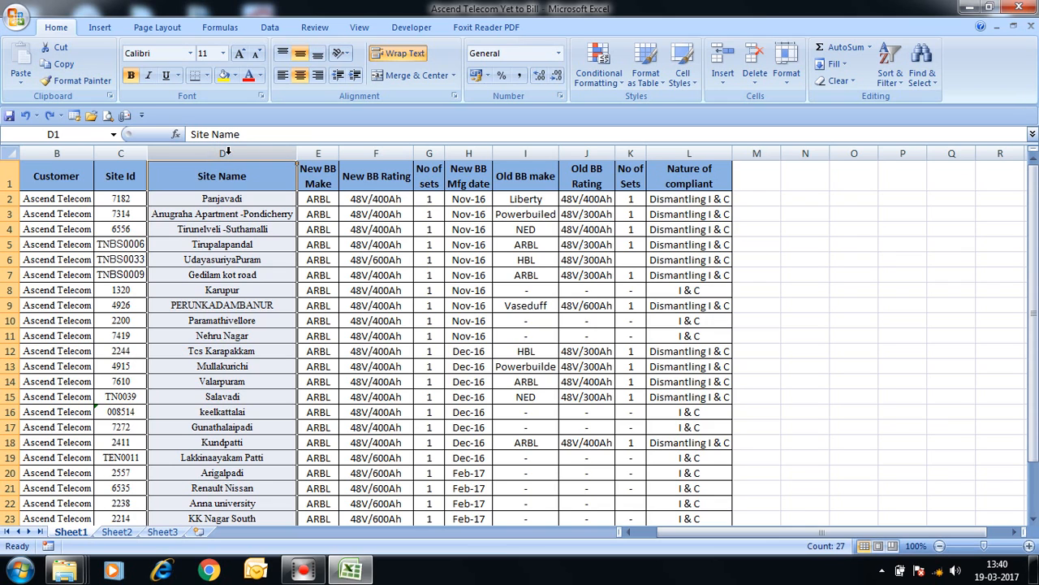
right_click(214, 180)
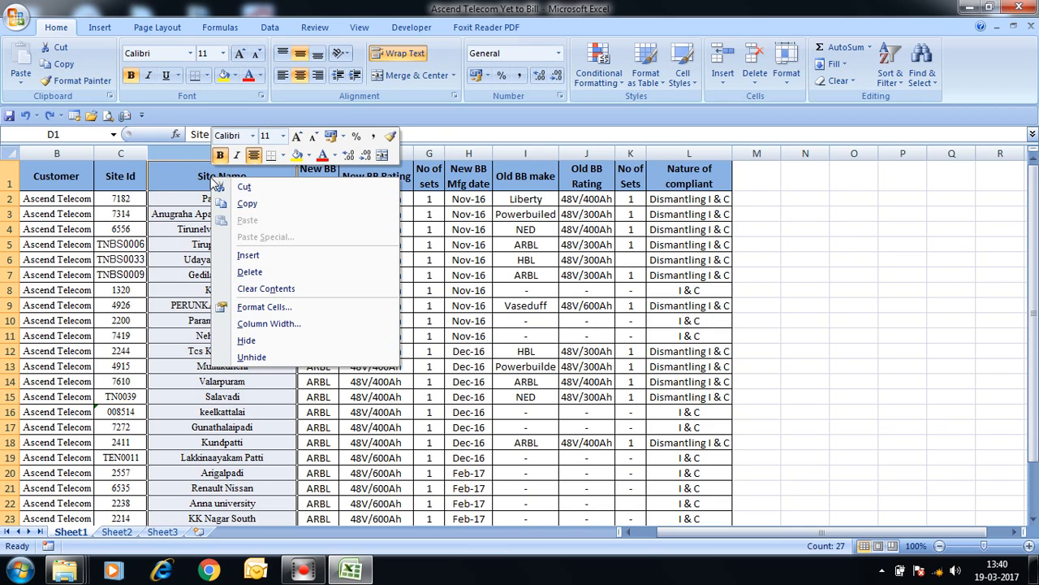
left_click(248, 341)
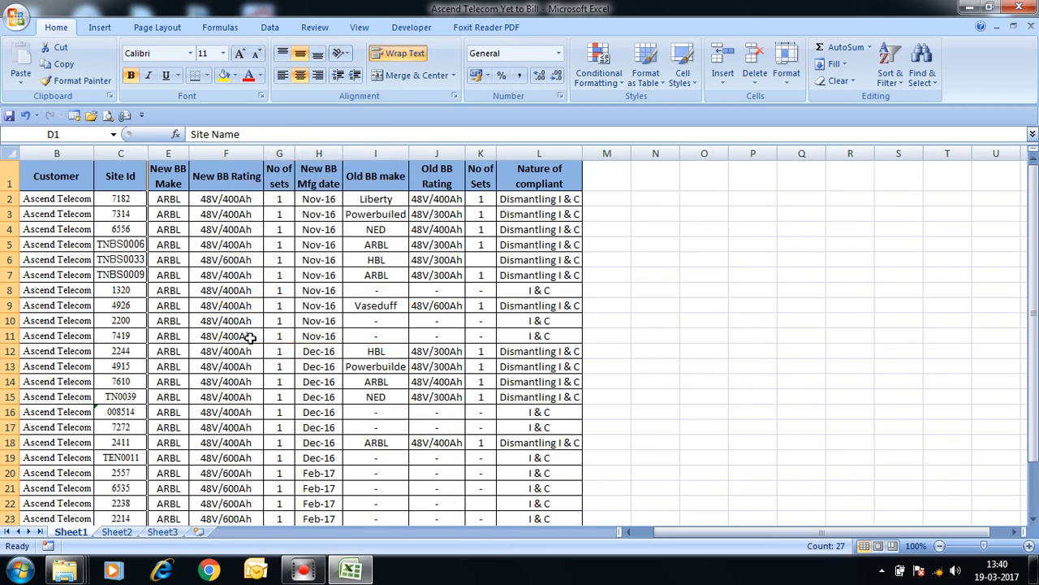
left_click(172, 259)
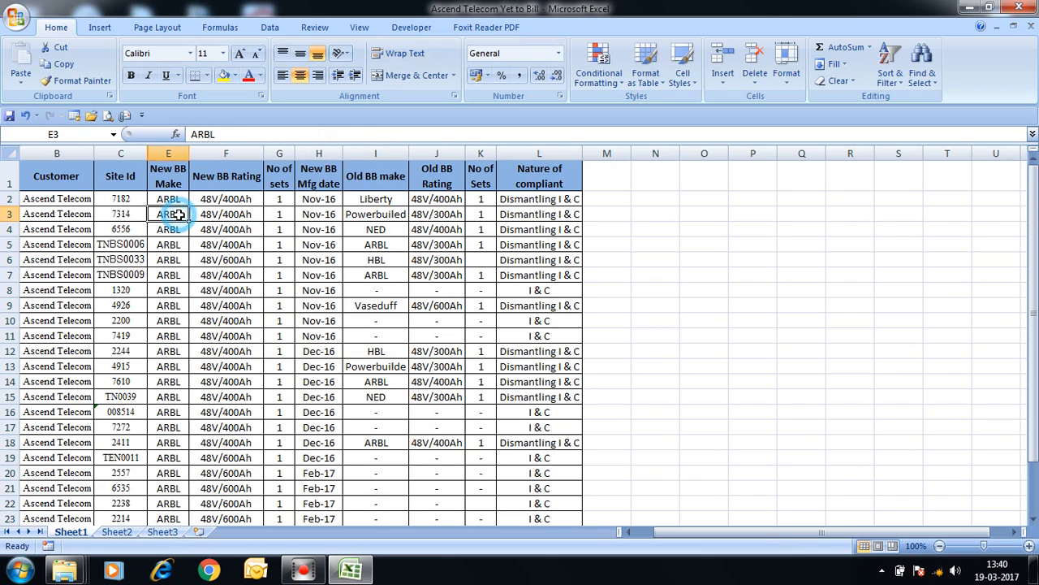
left_click(120, 169)
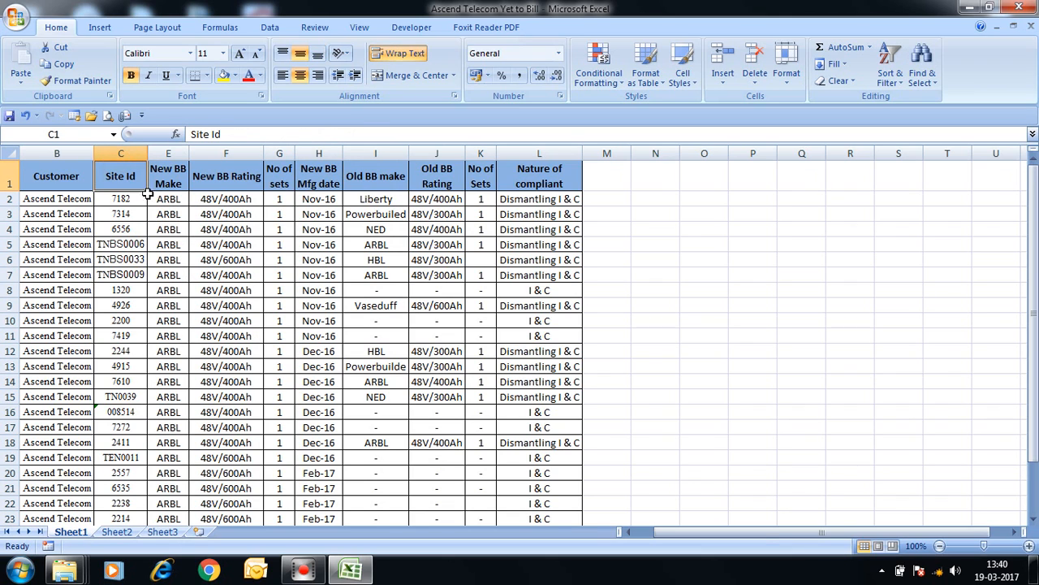
left_click(180, 243)
left_click(165, 214)
left_click(121, 213)
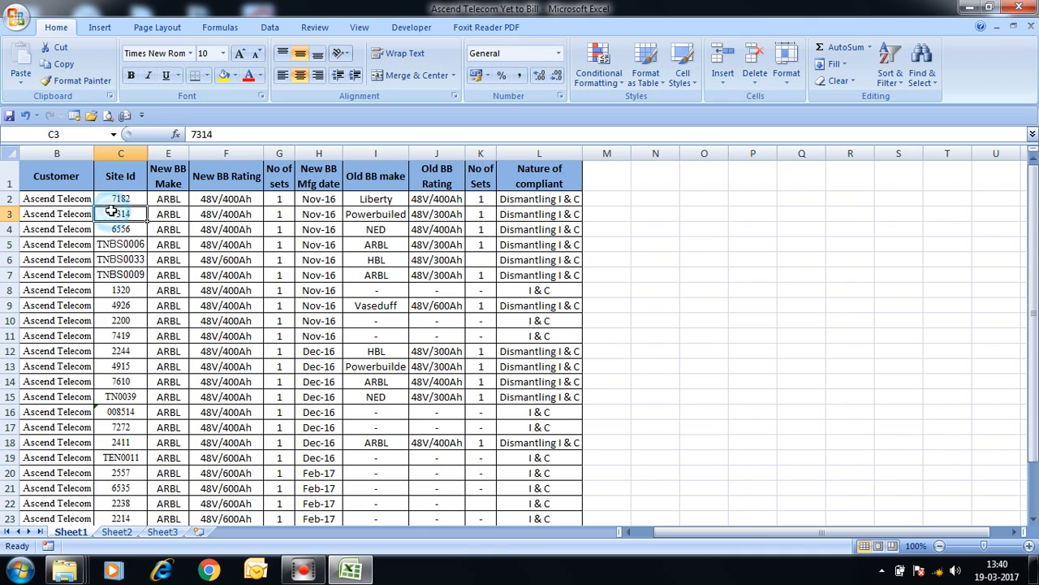
left_click(57, 153)
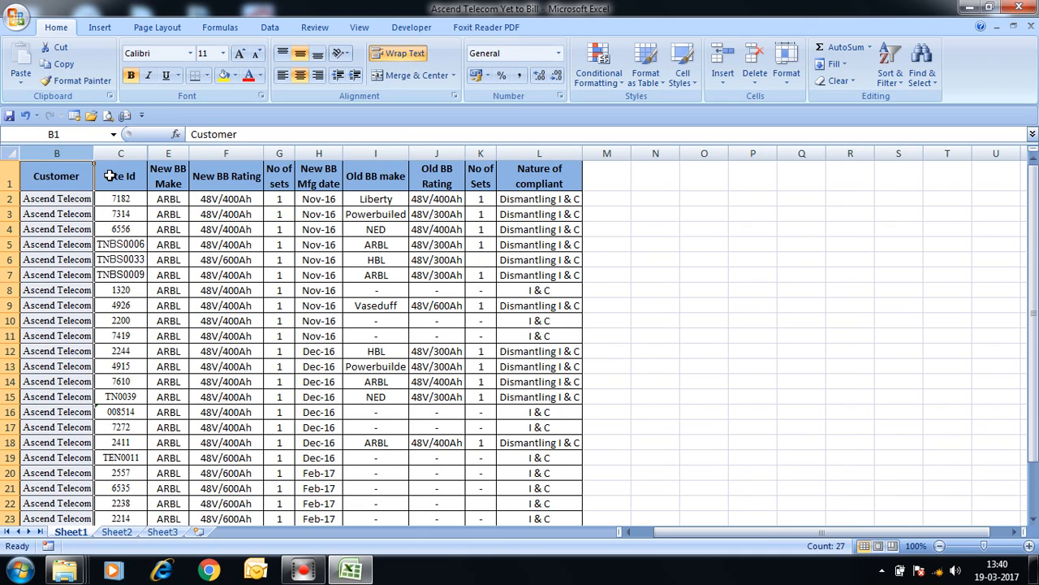
key("ctrl+Home")
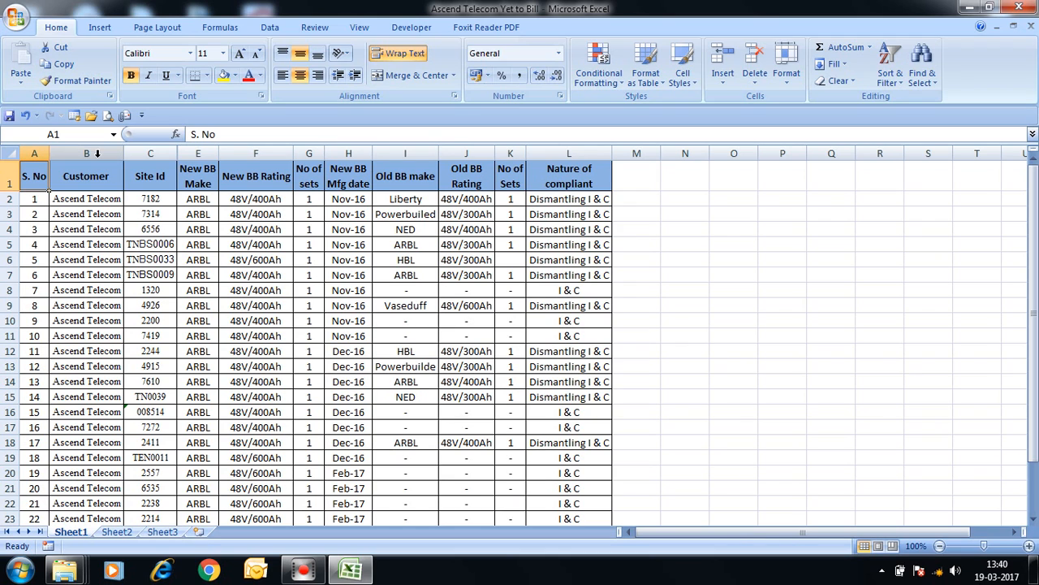
left_click(152, 153)
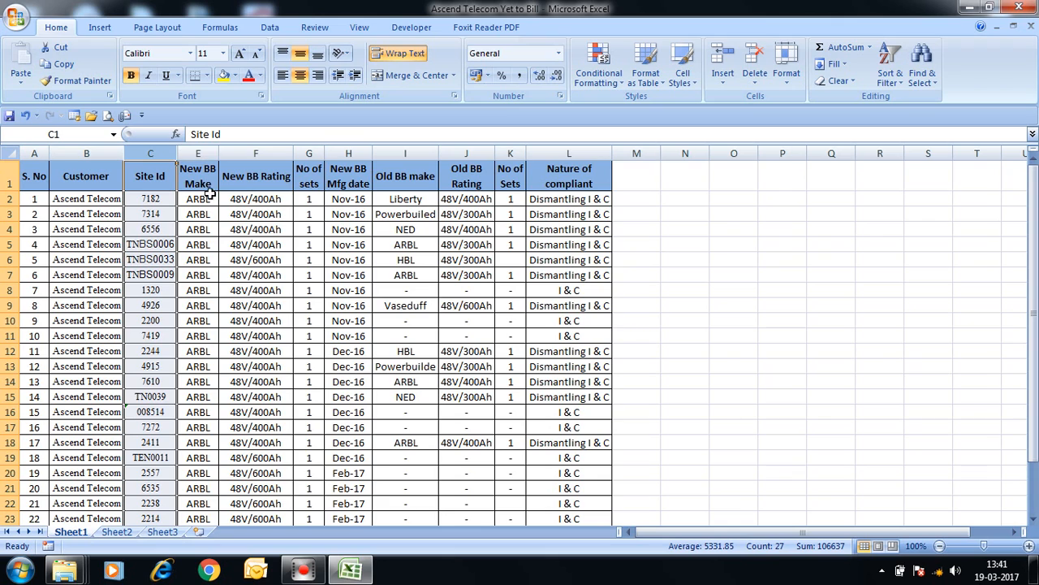
left_click(189, 181)
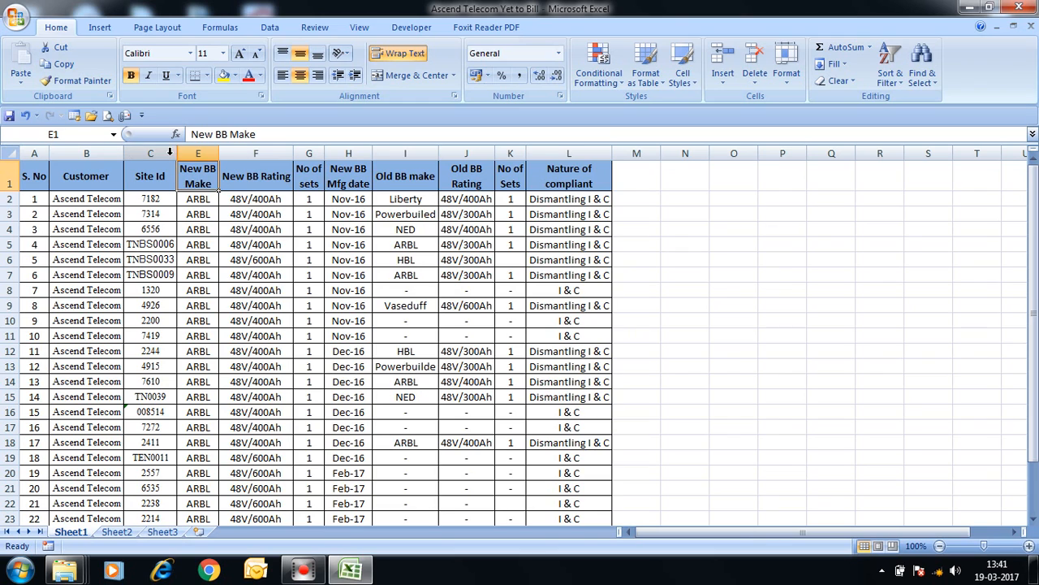
Unhide the Site Name column between the Site Id and New BB Make columns
left_click(162, 146)
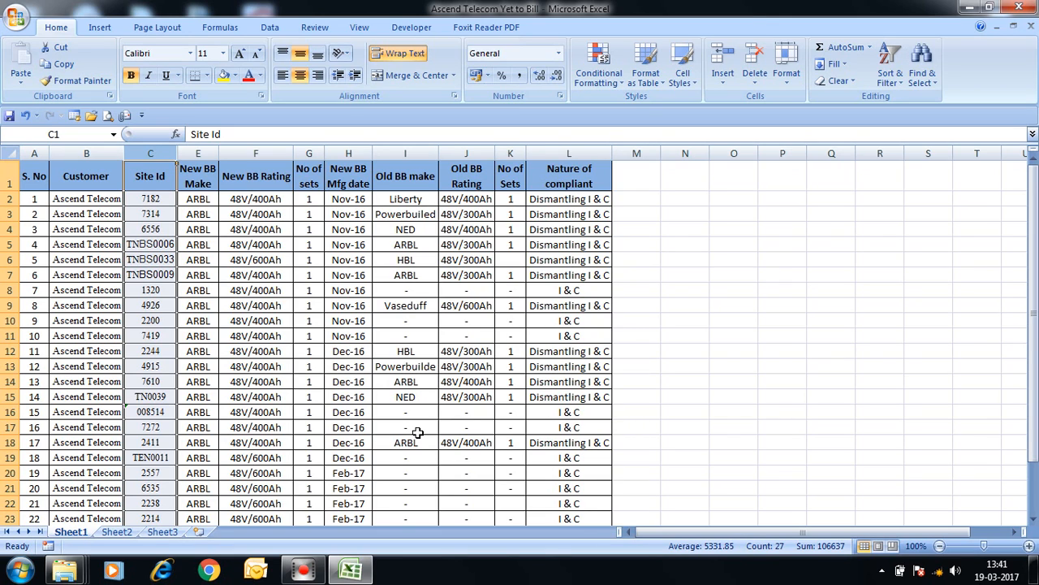
key("shift+Right")
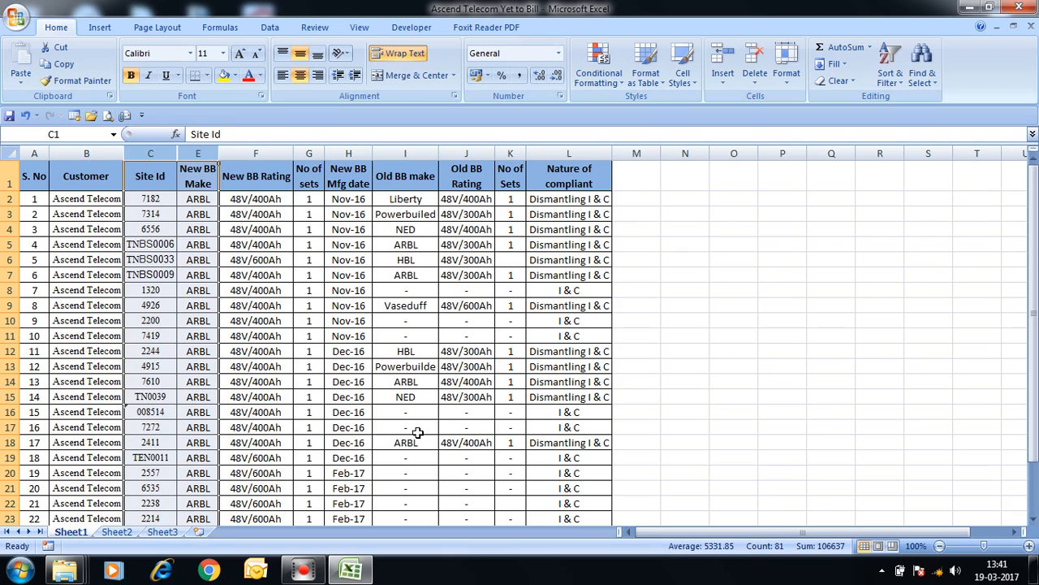
right_click(166, 213)
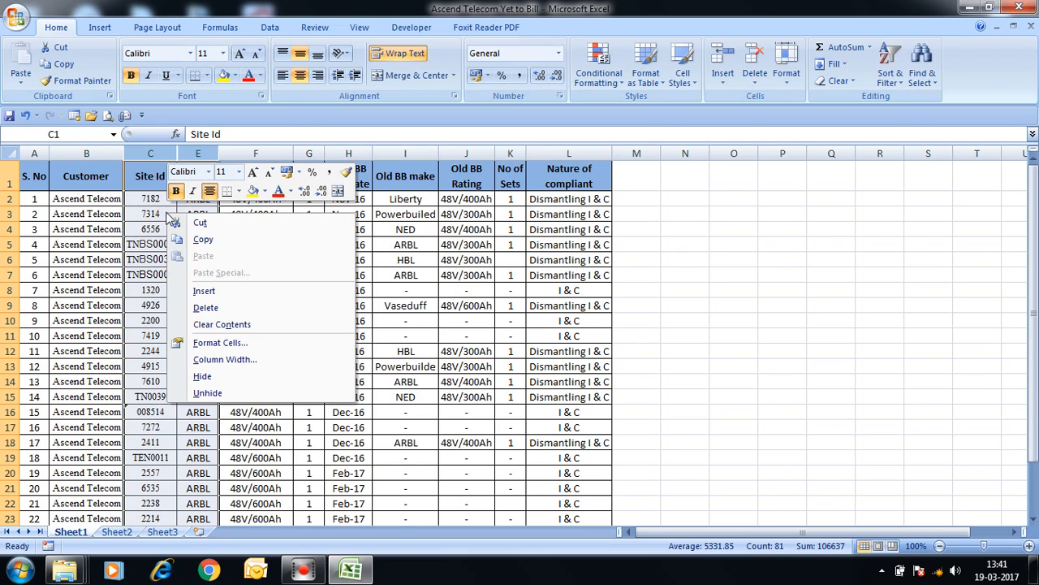
left_click(207, 393)
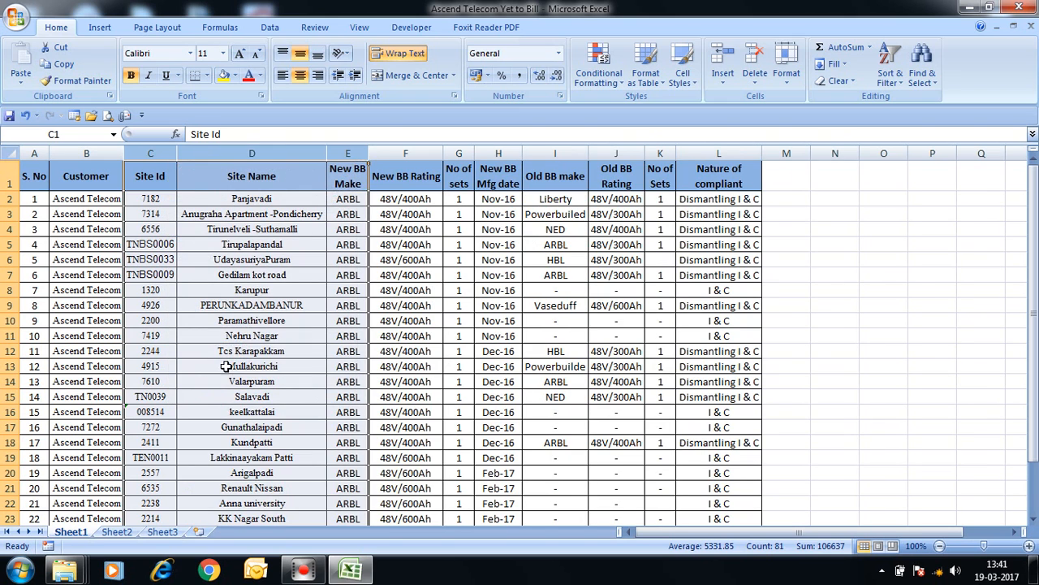
left_click(247, 335)
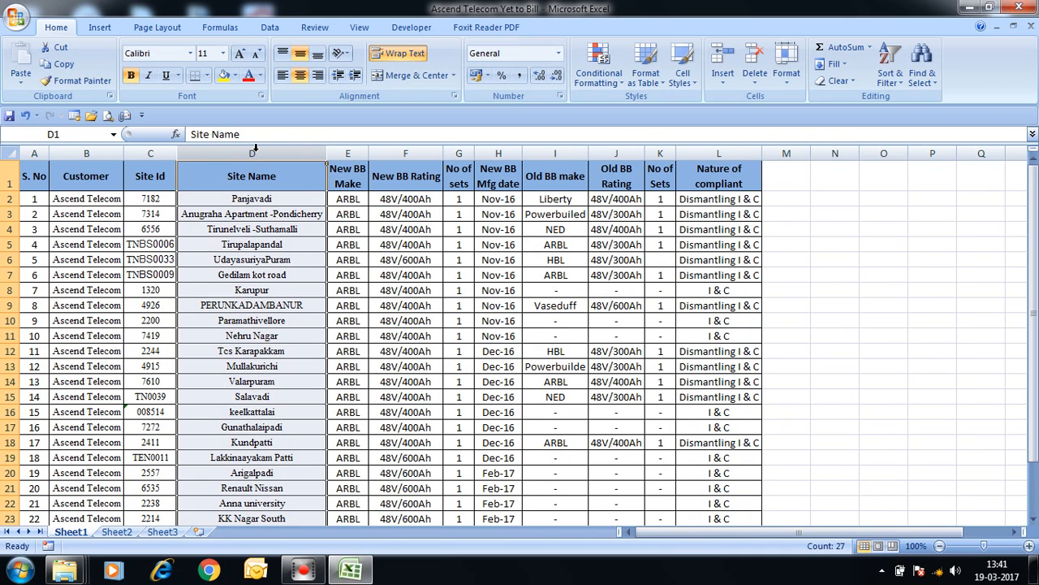
left_click(290, 260)
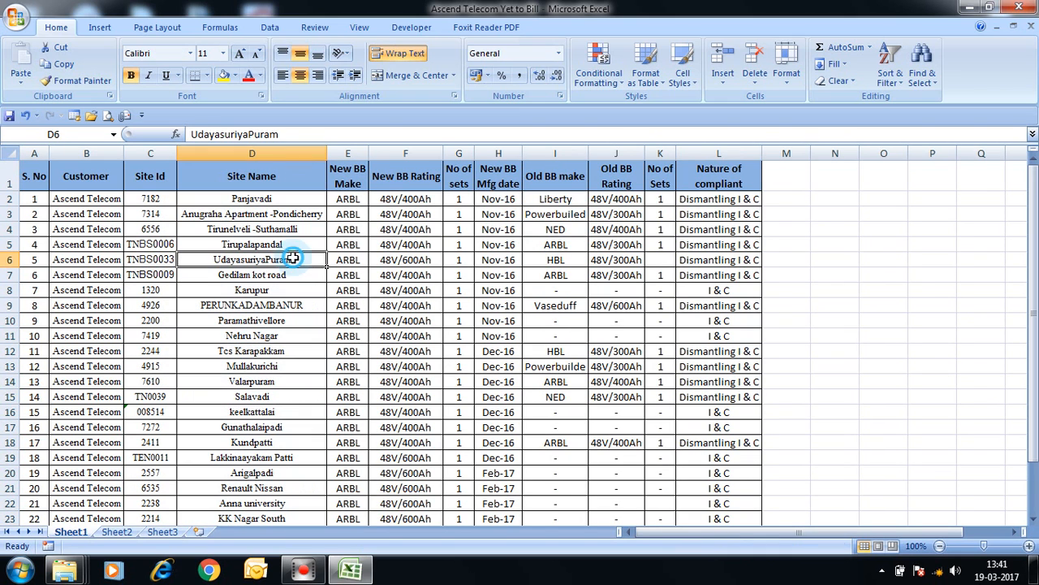
Fill the whole of row 4, the record with serial number 3, with yellow
left_click(22, 229)
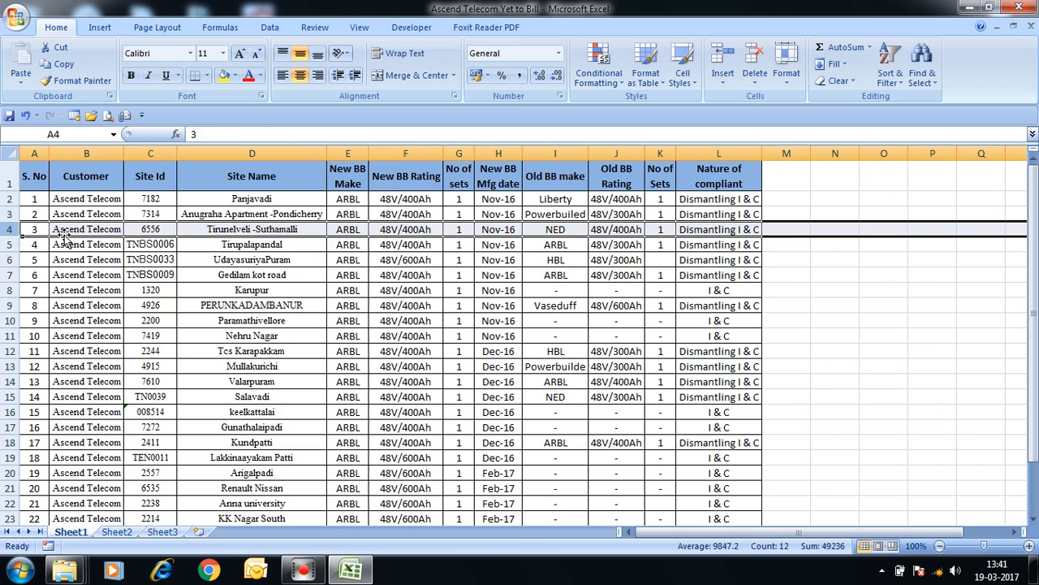
left_click(222, 75)
left_click(182, 353)
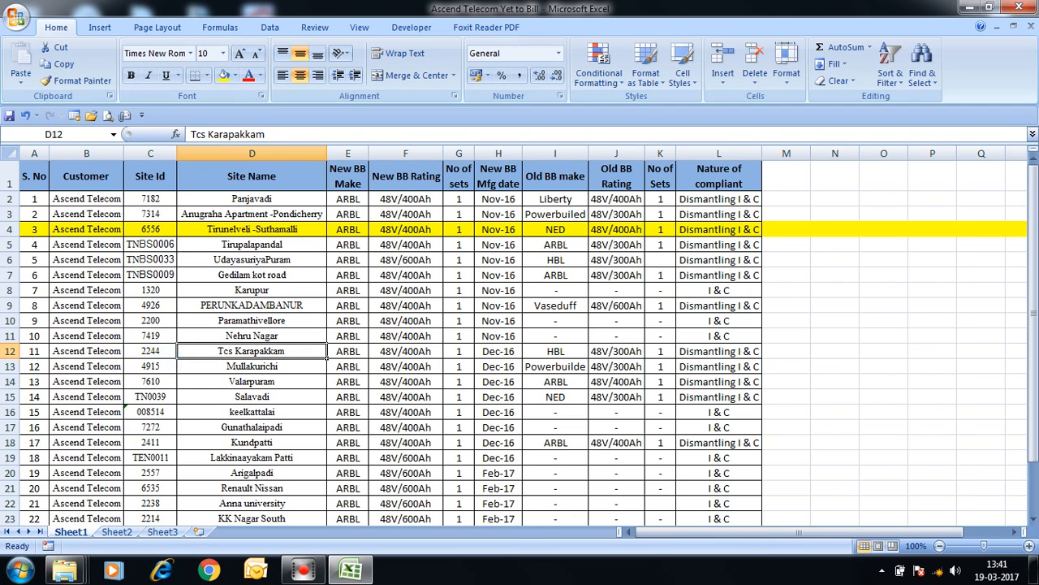
Hide the yellow row 4 of the table
left_click(8, 230)
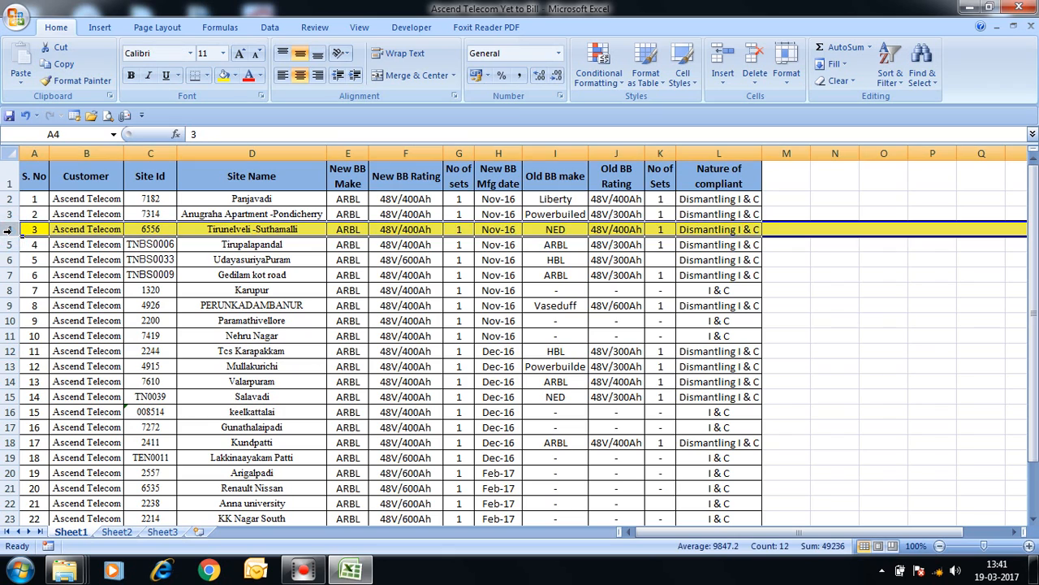
left_click(102, 274)
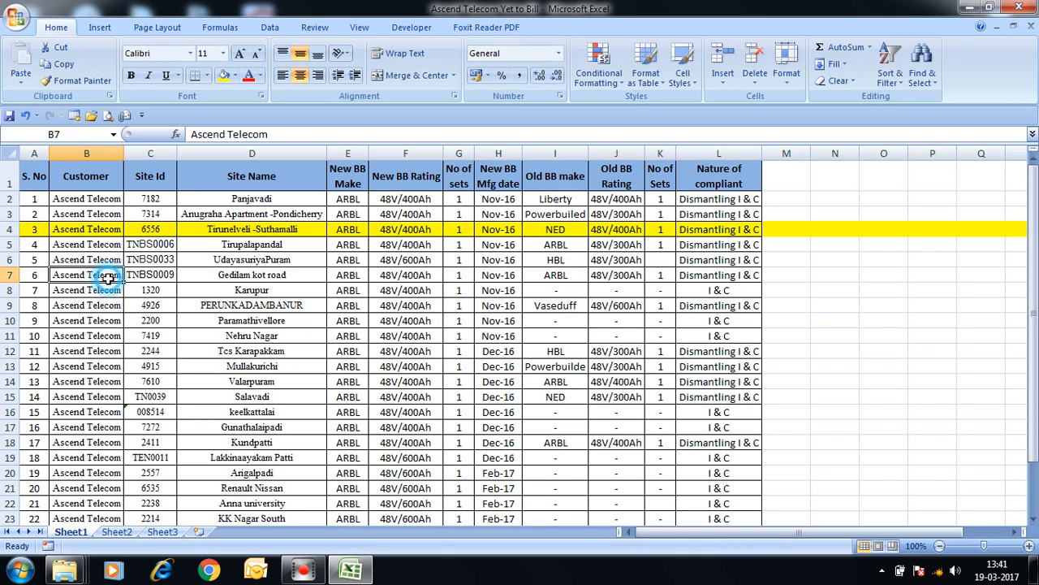
left_click(7, 230)
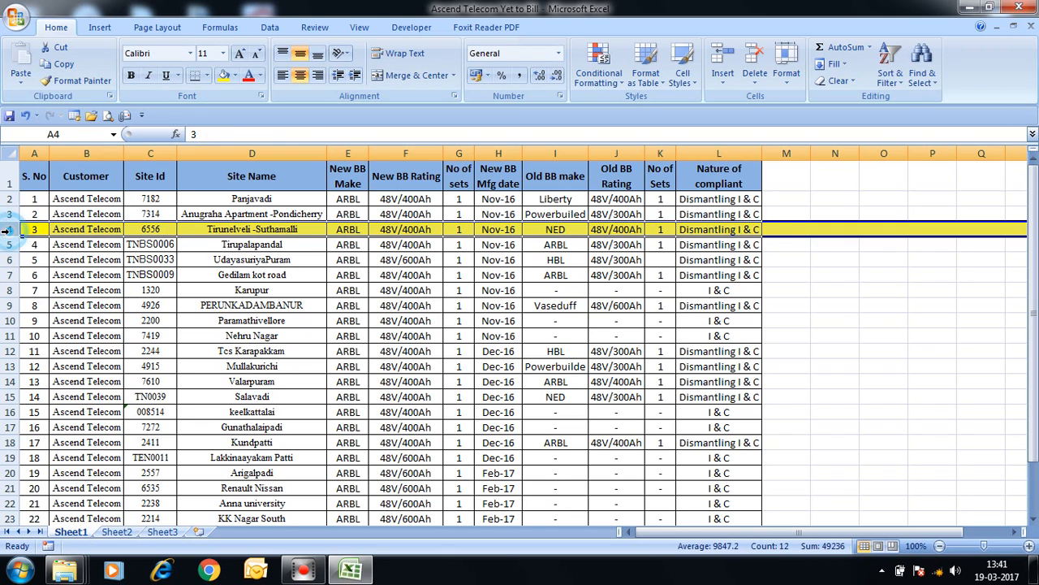
right_click(37, 230)
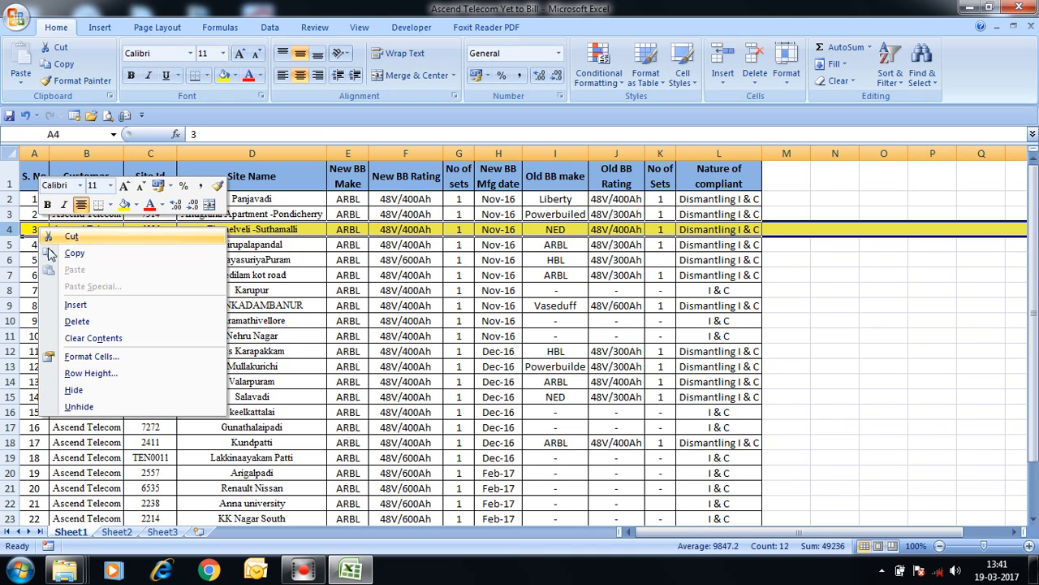
left_click(77, 389)
left_click(81, 275)
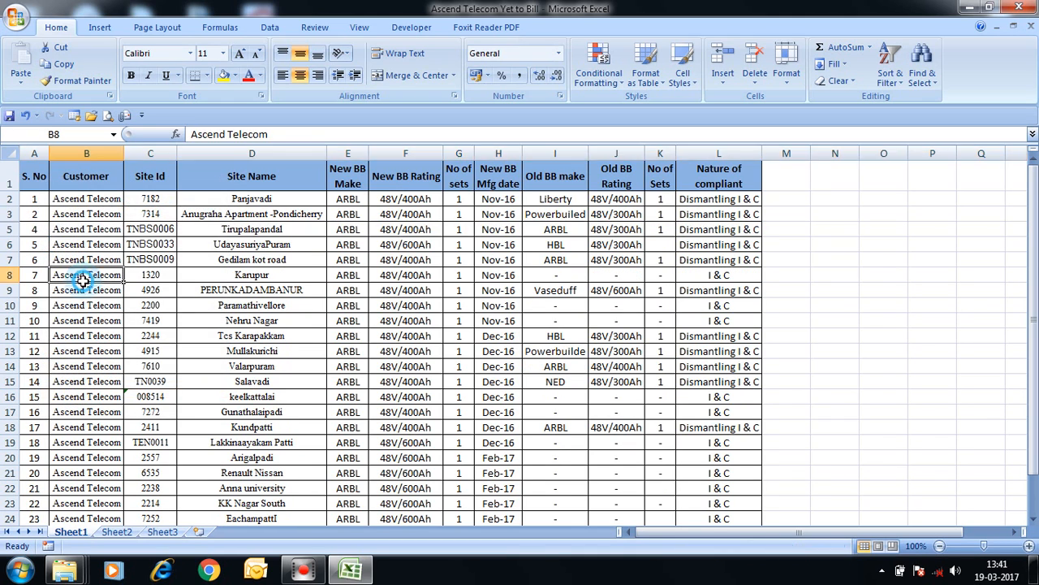
Highlight the serial number cells 2 and 4, on either side of the hidden row, in yellow
left_click_drag(28, 200, 34, 259)
left_click_drag(34, 216, 37, 230)
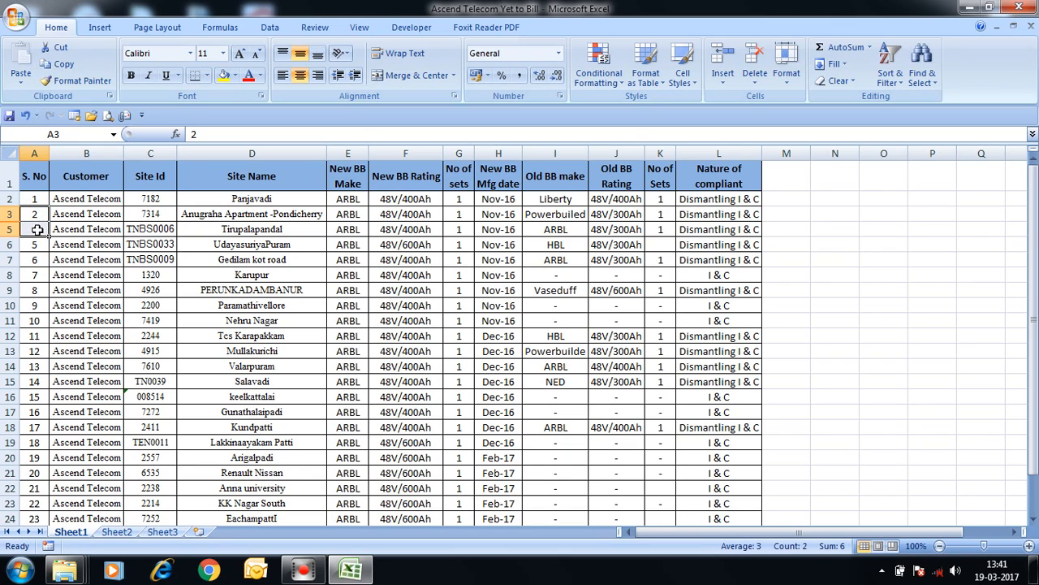
left_click(221, 74)
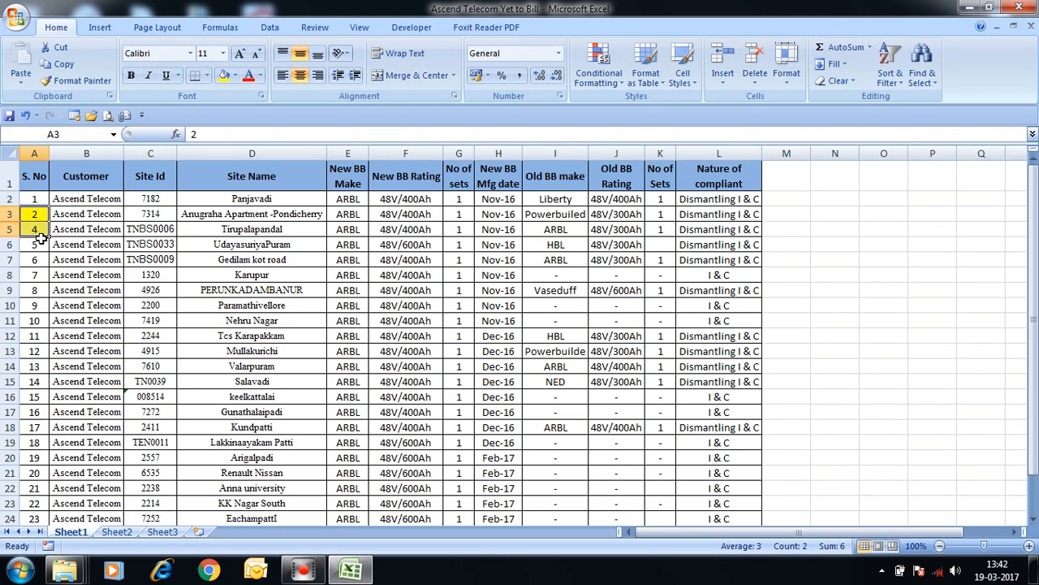
left_click(42, 242)
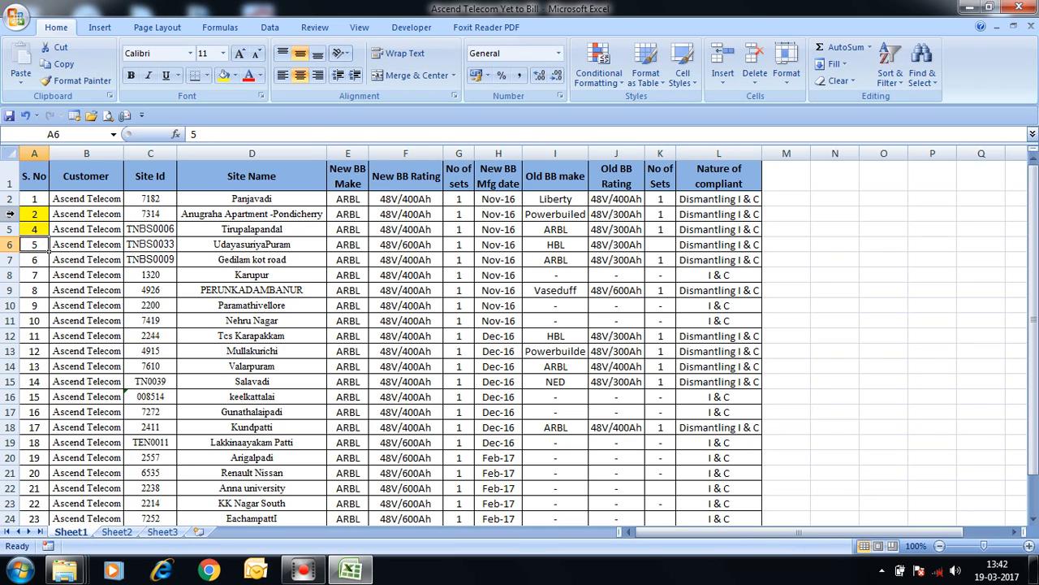
Unhide row 4 between rows 3 and 5
left_click(10, 213)
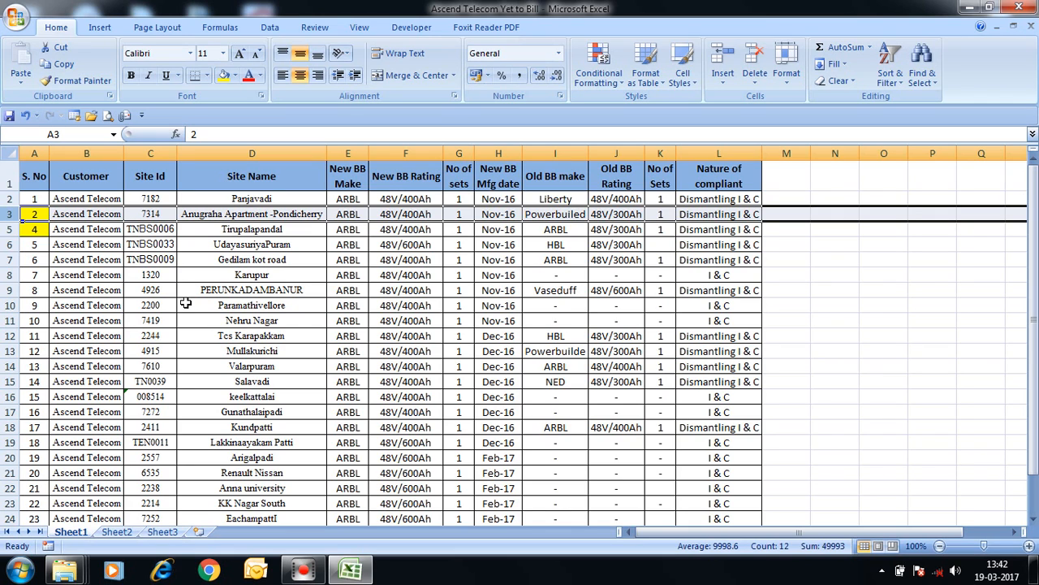
key("shift+Down")
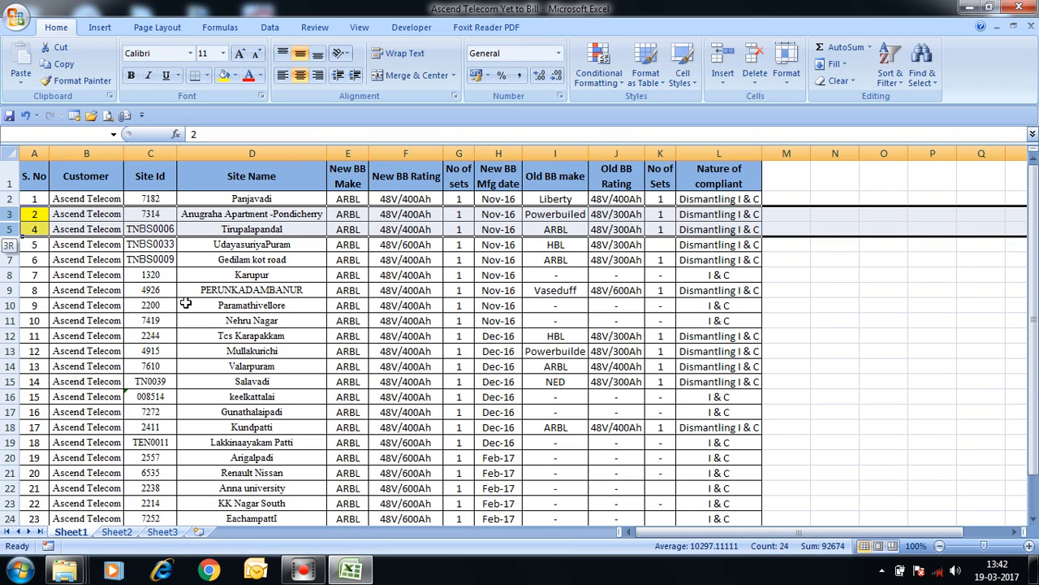
right_click(38, 224)
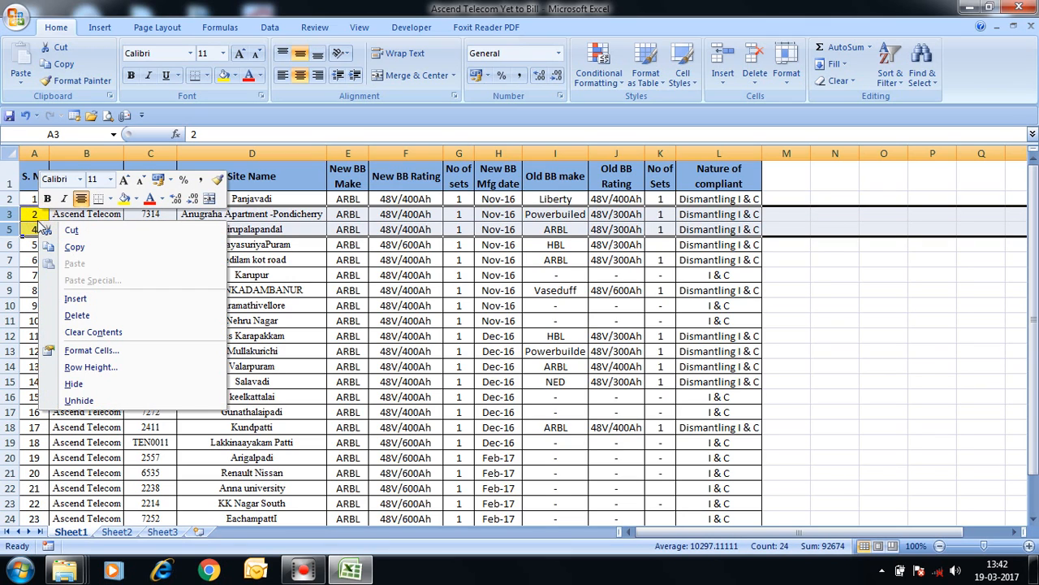
left_click(80, 400)
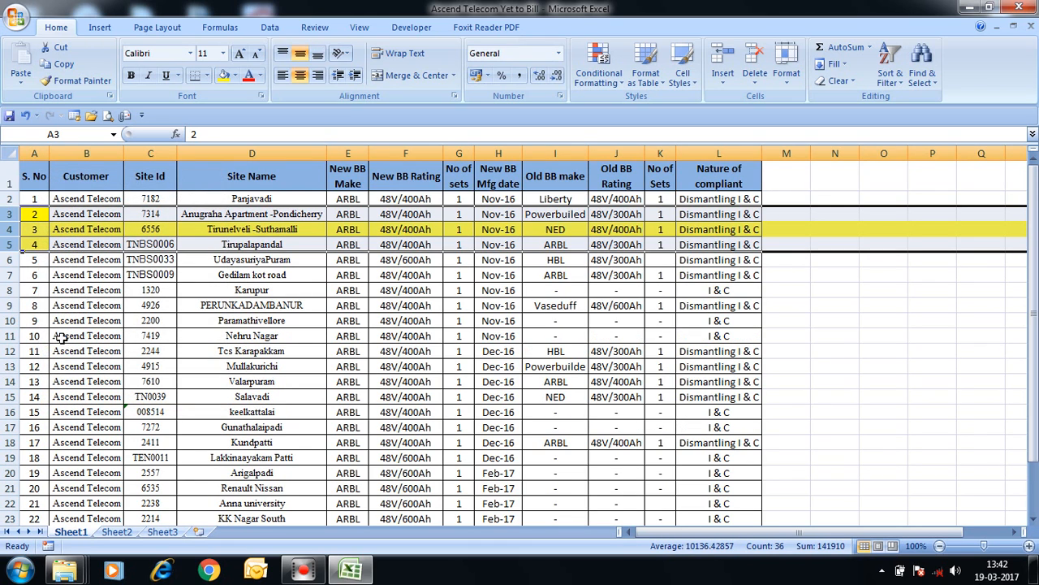
left_click(34, 286)
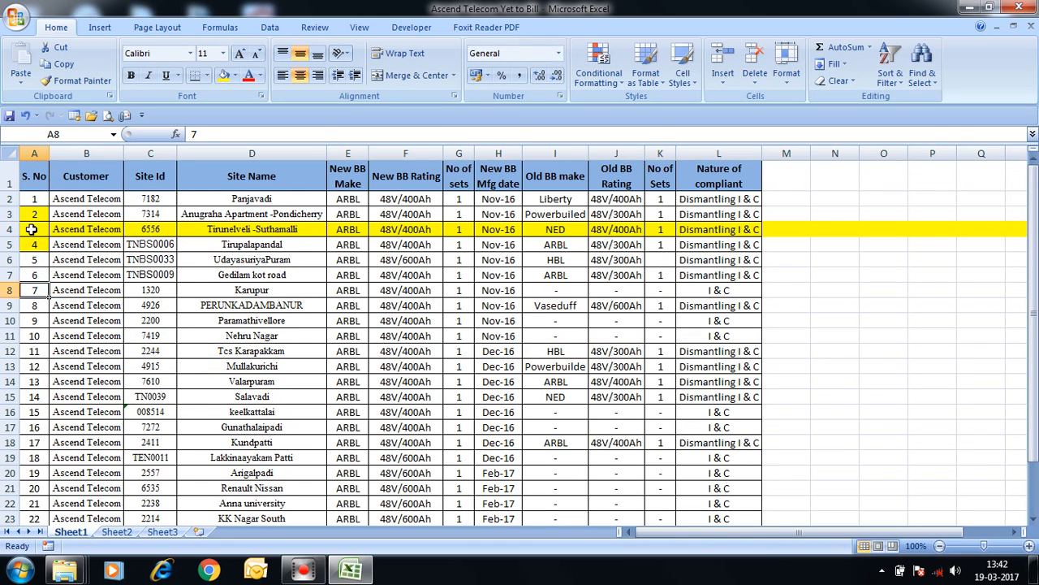
Fill the cells A3:M5, covering serial numbers 2 to 4, with white to clear the yellow highlighting
left_click(34, 229)
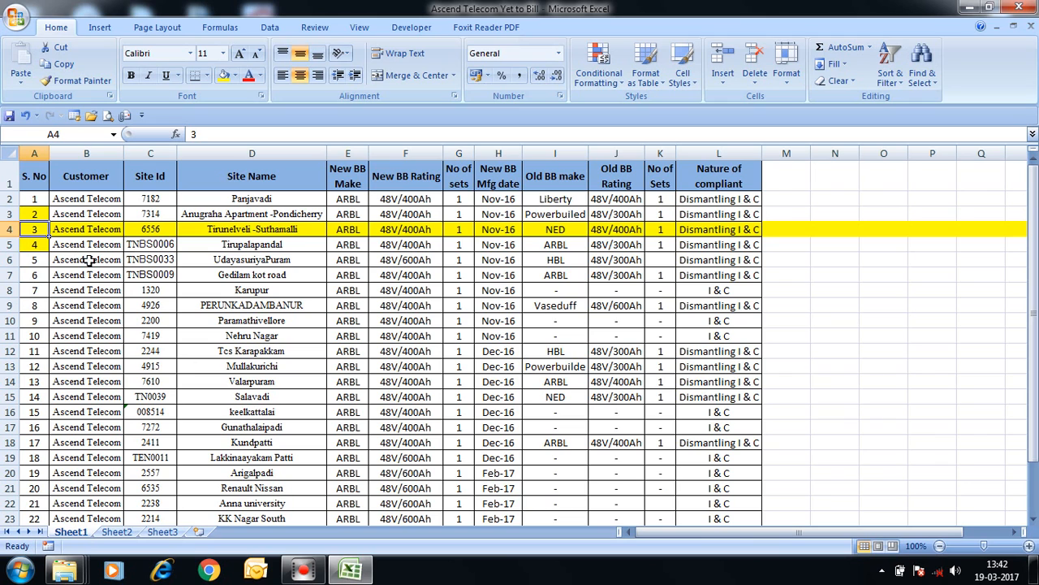
left_click_drag(34, 214, 785, 243)
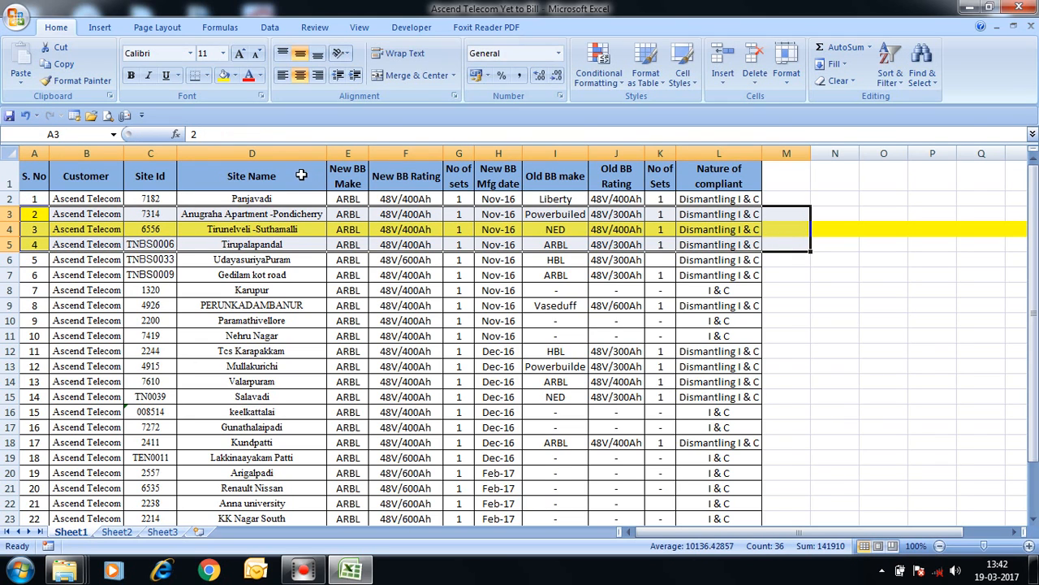
left_click(236, 81)
left_click(227, 109)
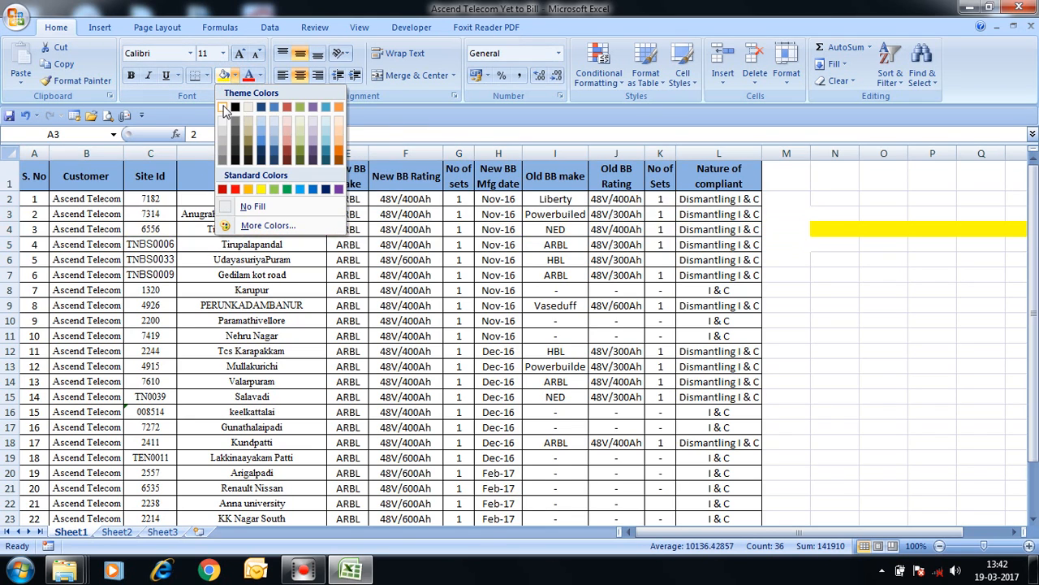
left_click(236, 290)
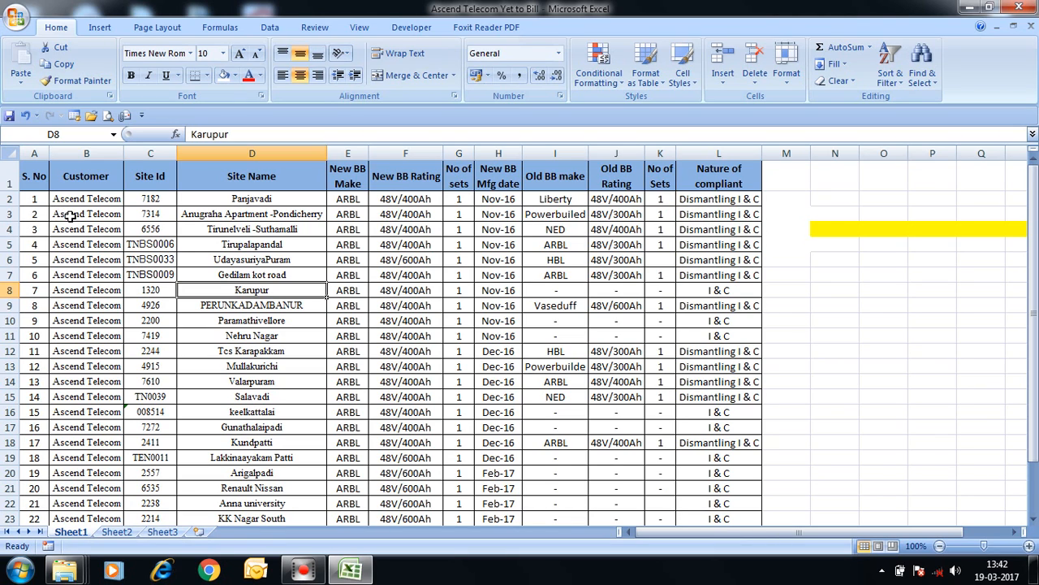
left_click(71, 214)
left_click(90, 245)
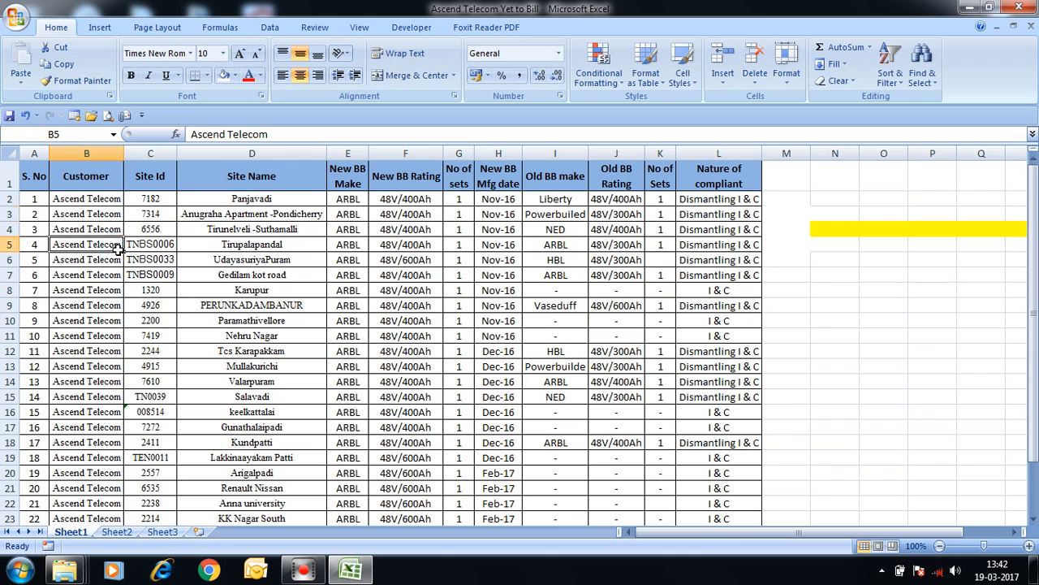
left_click(193, 276)
left_click(135, 215)
scroll(134, 217, "down", 2)
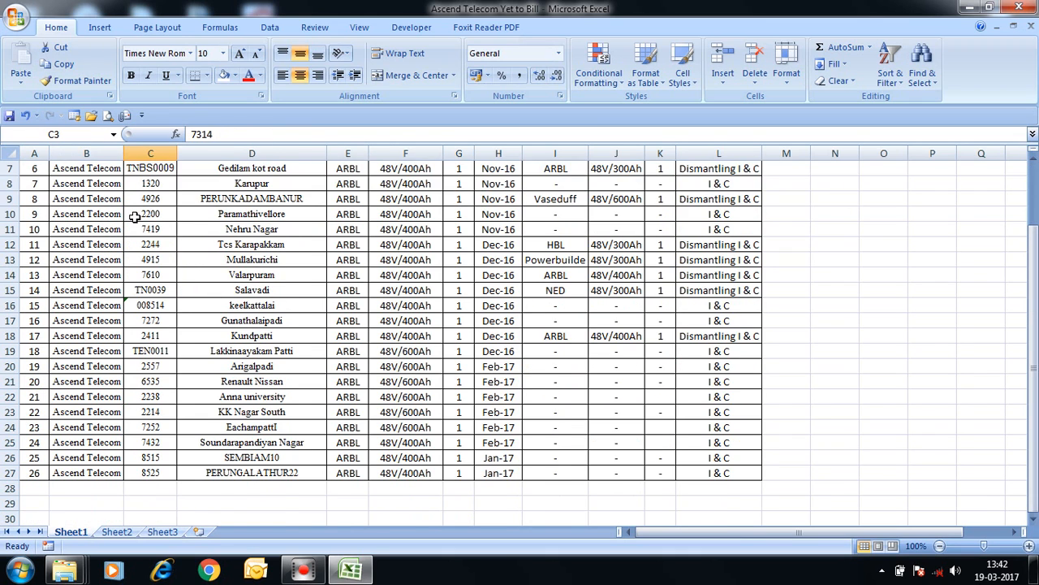
scroll(135, 217, "up", 2)
left_click(130, 260)
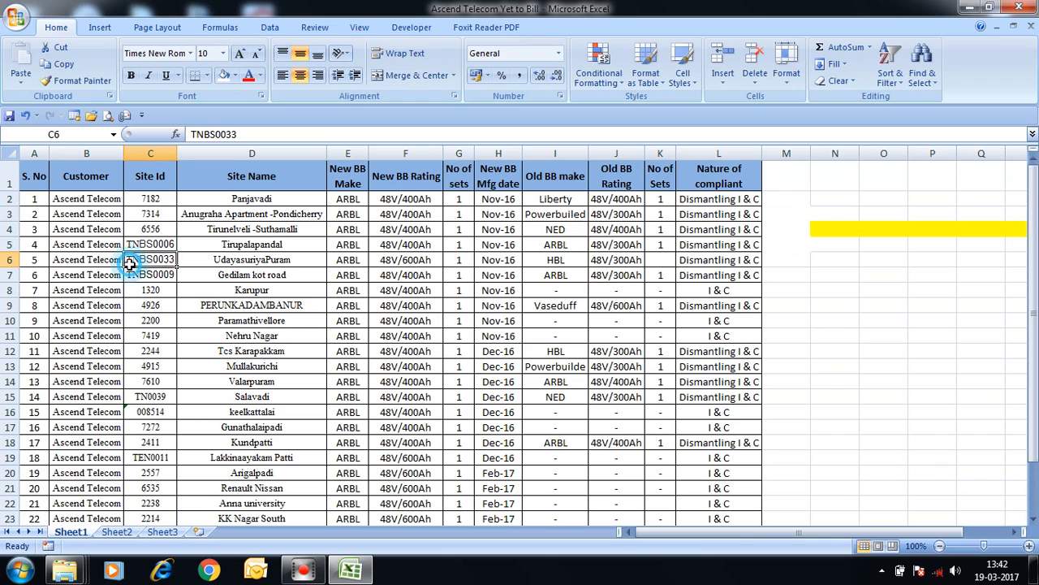
left_click(52, 202)
left_click(73, 216)
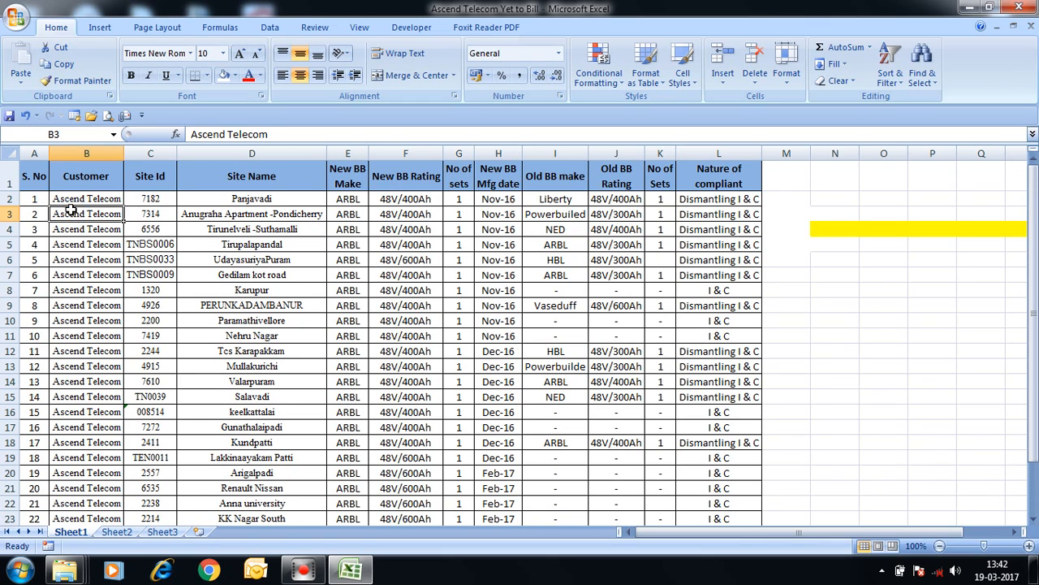
left_click(69, 87)
left_click(150, 290)
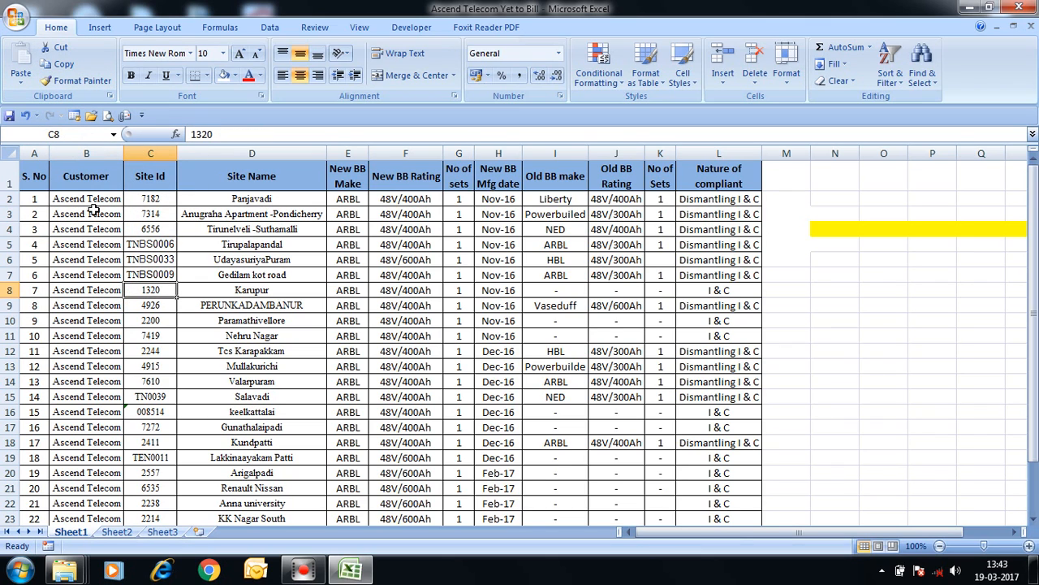
left_click(28, 200)
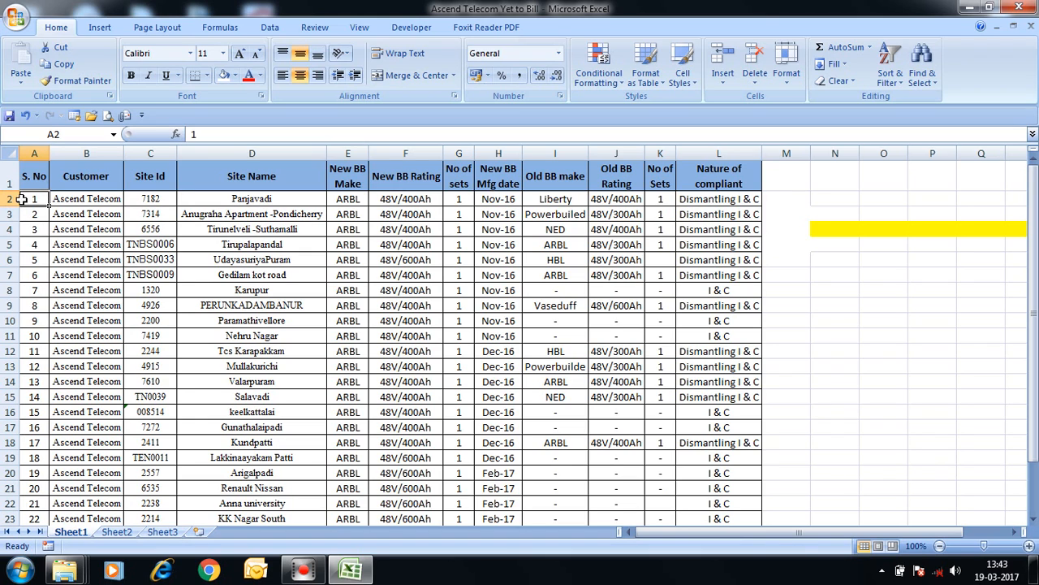
left_click_drag(23, 200, 757, 200)
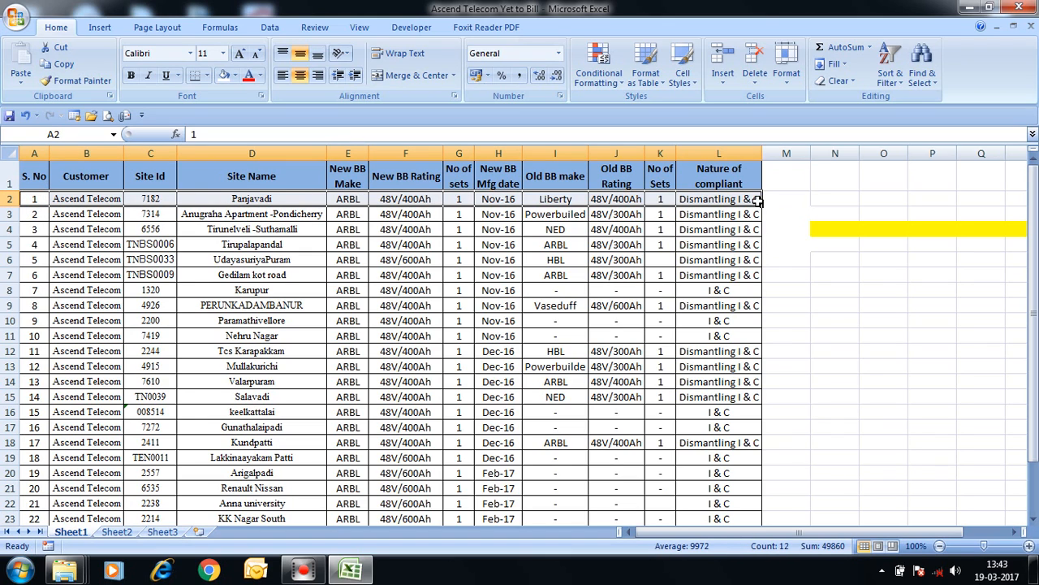
left_click(109, 261)
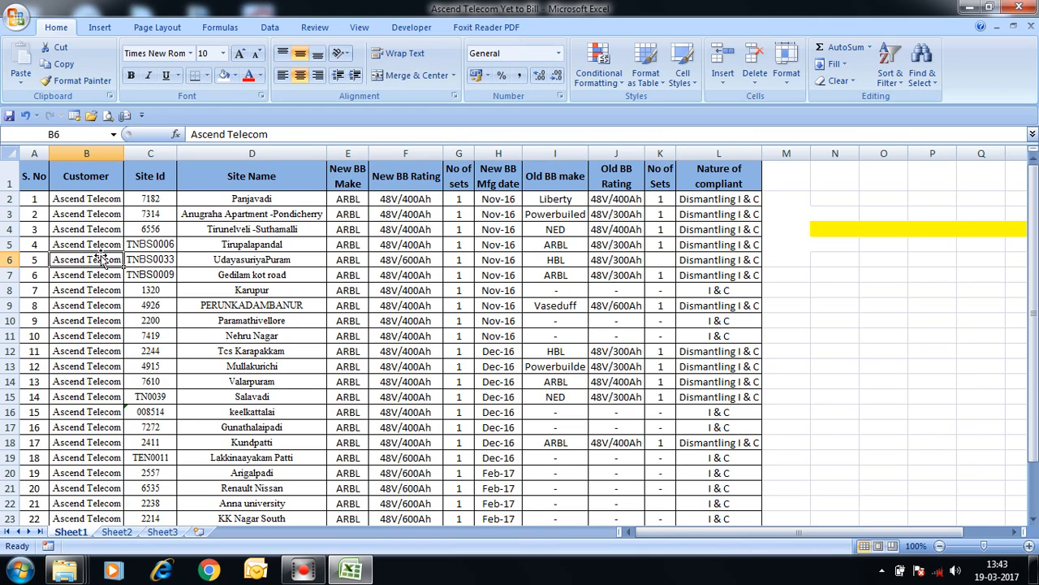
Make the customer name in cell B4, the record with serial number 3, bold
left_click(84, 230)
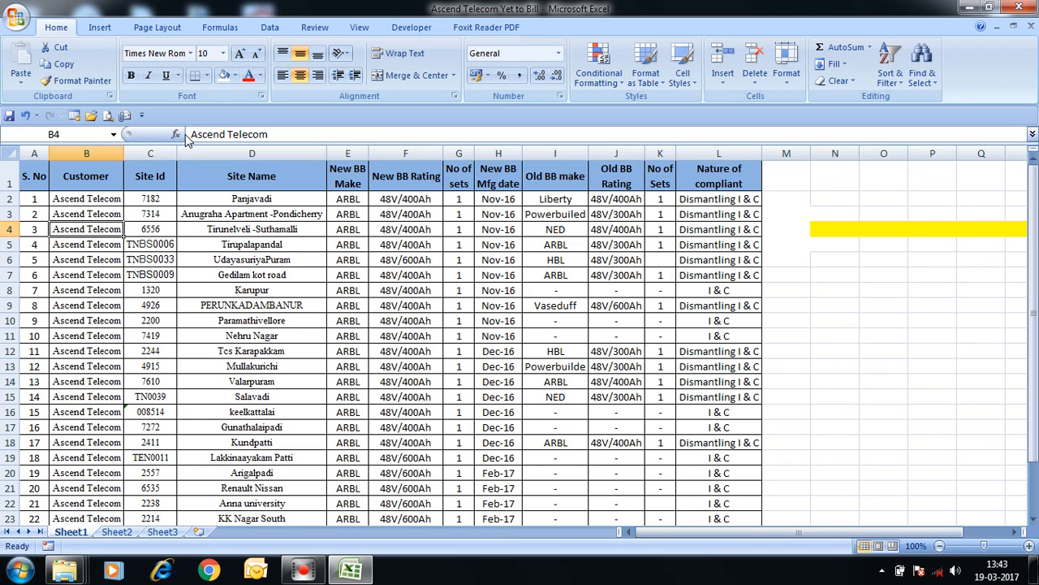
key("ctrl+b")
left_click(154, 240)
left_click(234, 275)
left_click(252, 290)
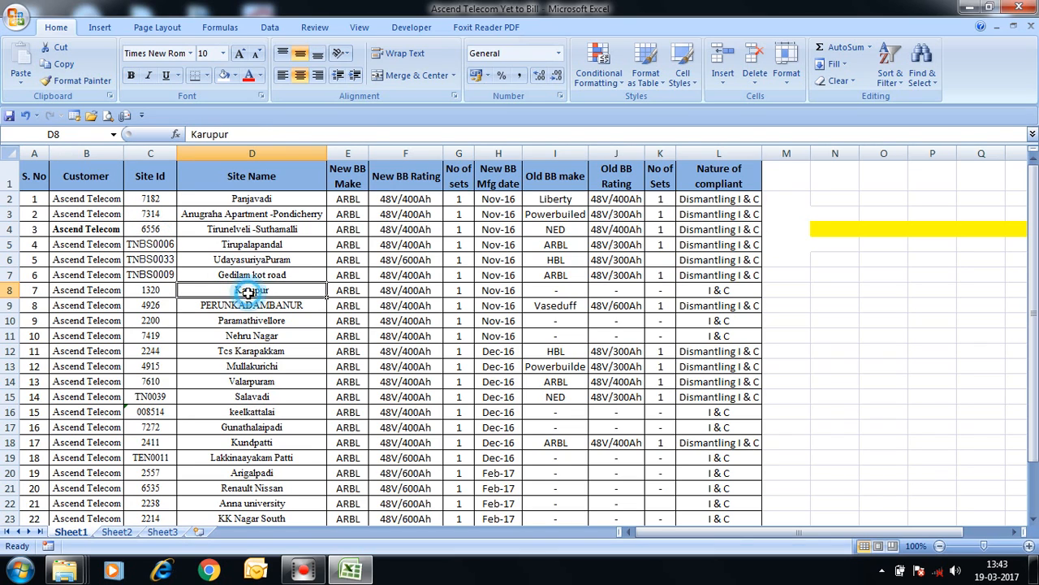
Left-align the site name in D10, followed by the whole range of site names D5:D17
left_click(268, 306)
left_click(262, 276)
left_click_drag(261, 276, 347, 276)
left_click(377, 330)
left_click(296, 321)
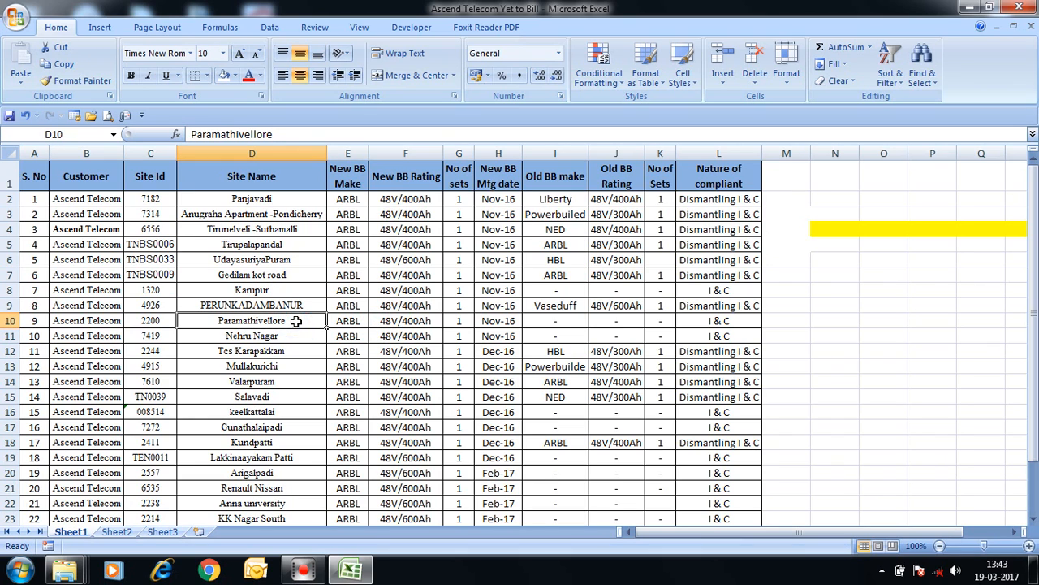
left_click(297, 74)
left_click_drag(251, 244, 251, 427)
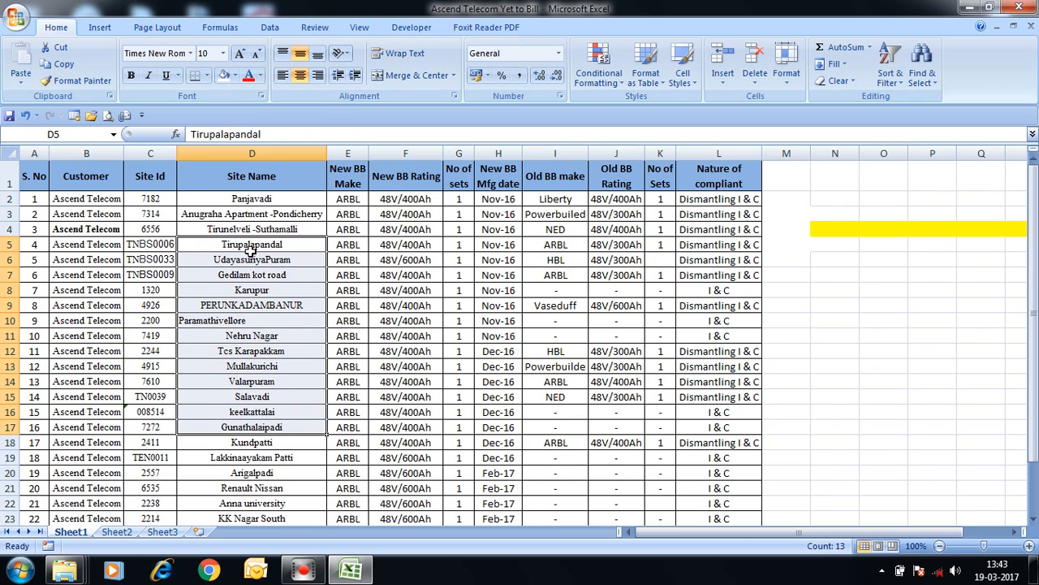
left_click(282, 74)
left_click(371, 357)
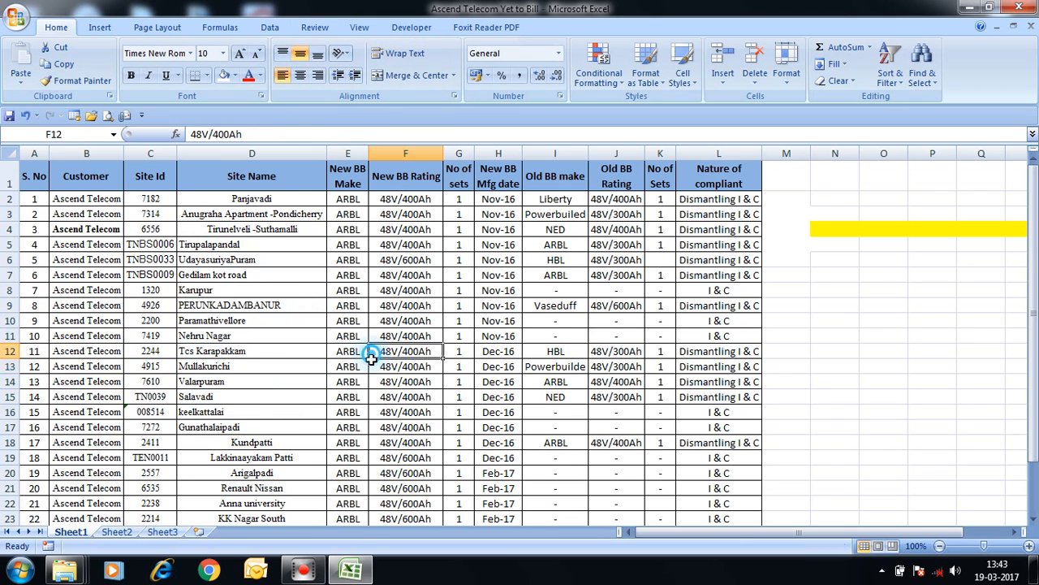
Right-align the new BB make and rating cells in the range E12:F26
left_click_drag(371, 357, 350, 504)
left_click(317, 74)
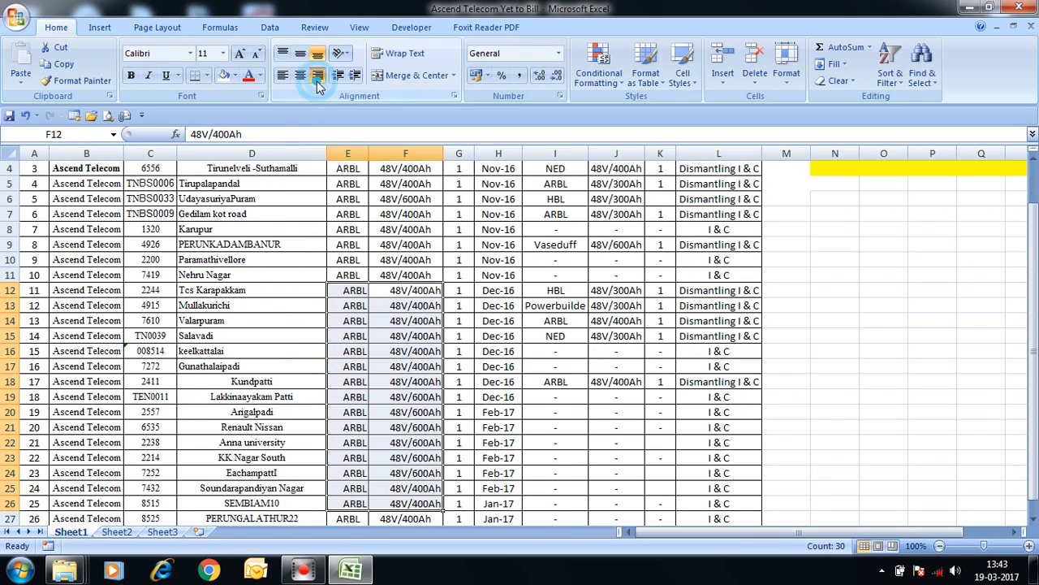
scroll(312, 195, "down", 2)
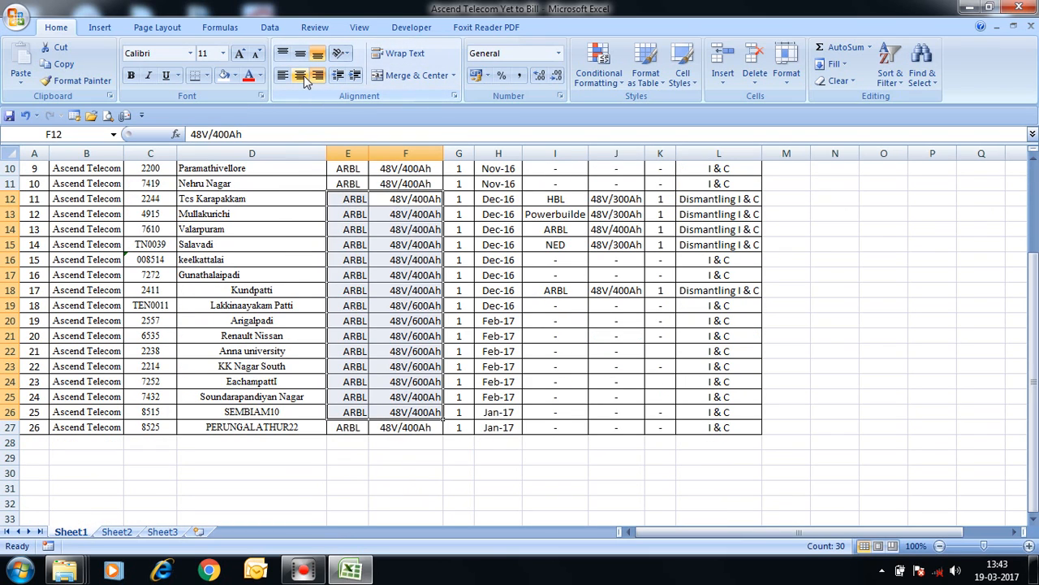
left_click(297, 285)
Make the customer names and site IDs in the range B15:C27 bold
left_click_drag(90, 244, 153, 429)
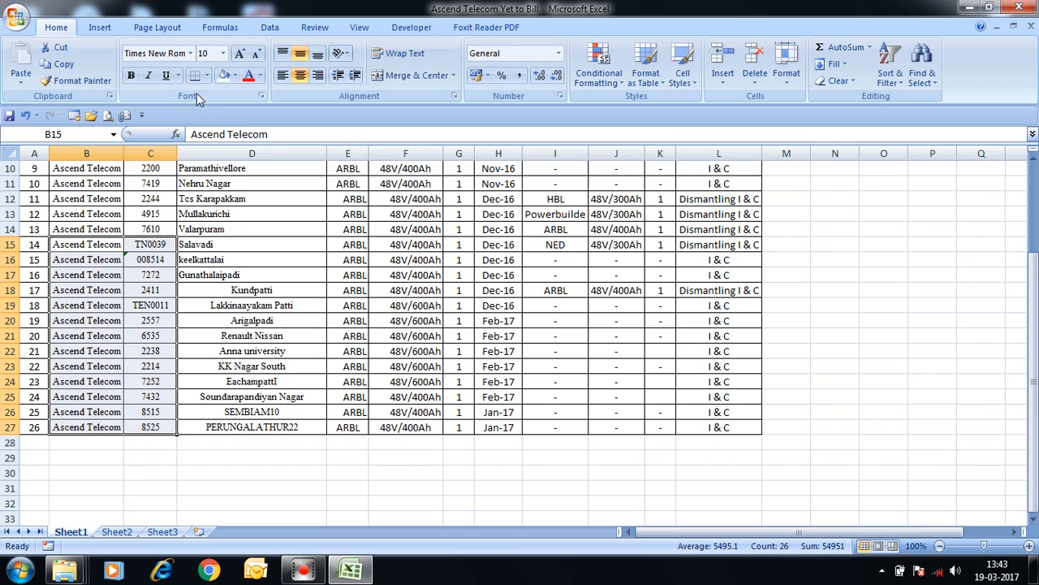
left_click(132, 76)
left_click(531, 318)
Align the manufacturing dates in H15:H24 to the top of their cells and remove their horizontal centering
left_click_drag(490, 239, 495, 383)
left_click(300, 55)
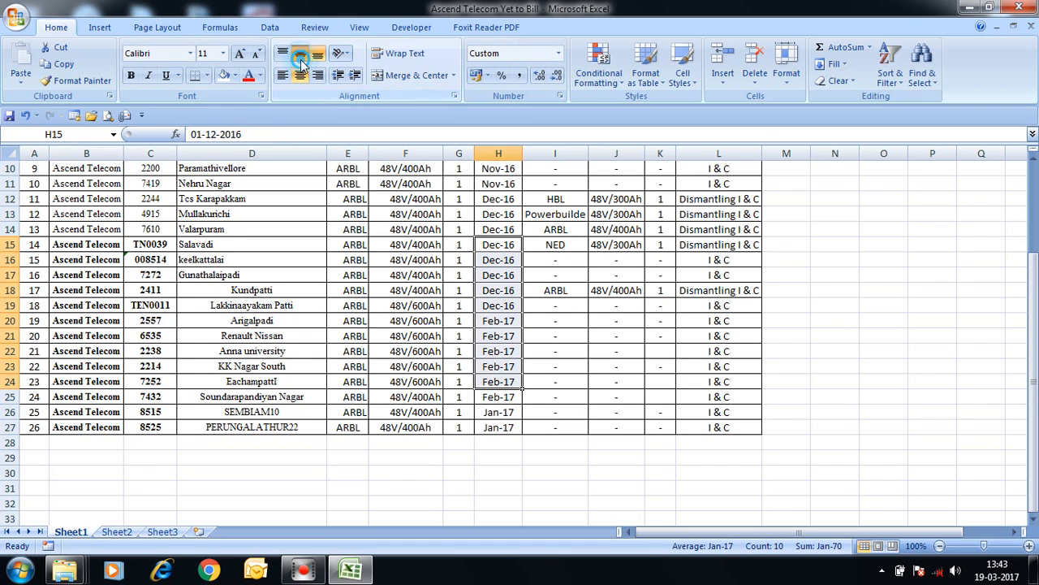
left_click(317, 55)
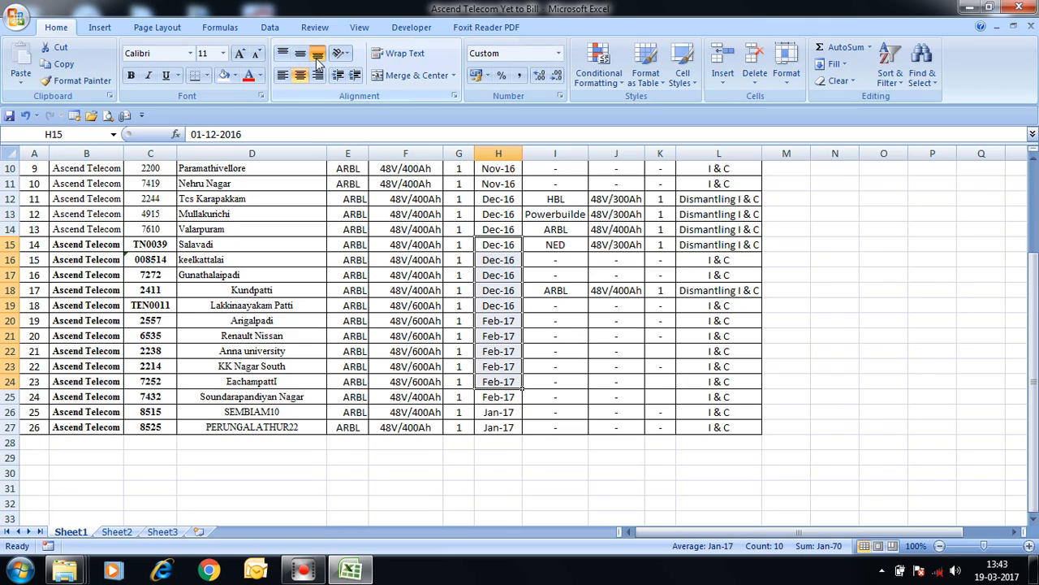
left_click(282, 53)
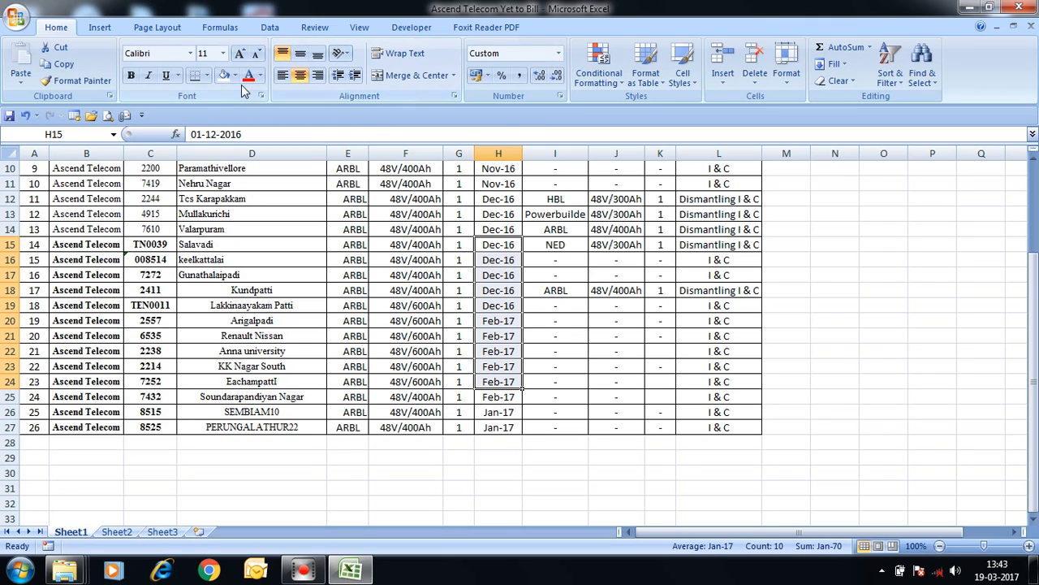
left_click(304, 77)
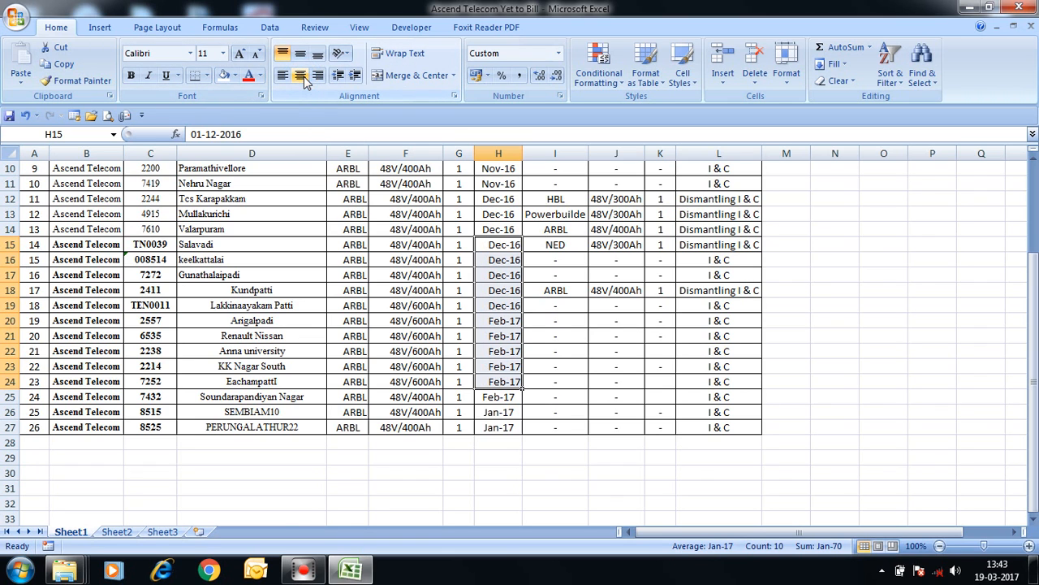
Center the site names in the range D5:D12 horizontally
scroll(490, 364, "up", 3)
left_click_drag(201, 246, 235, 351)
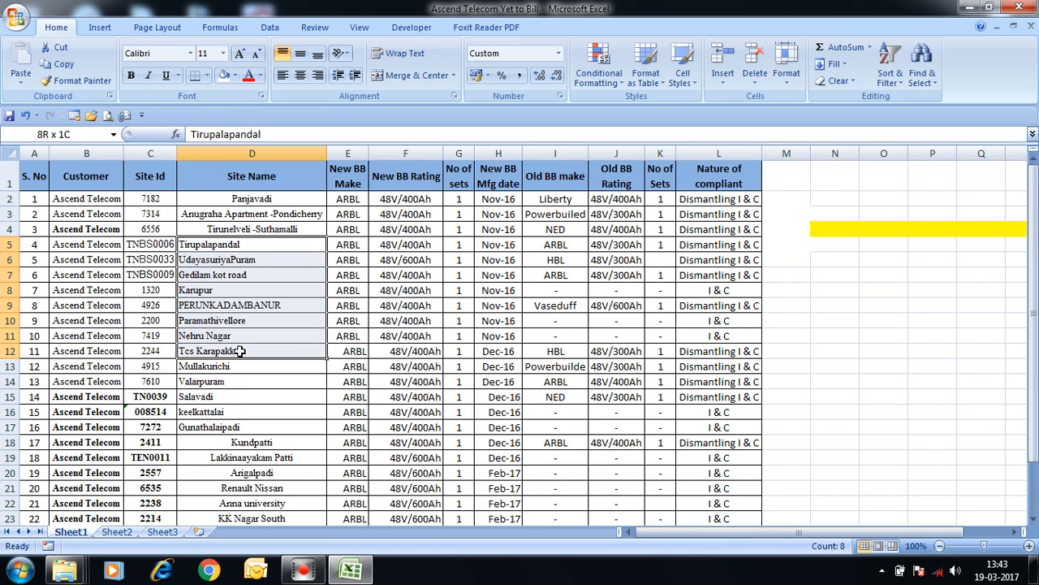
left_click(302, 76)
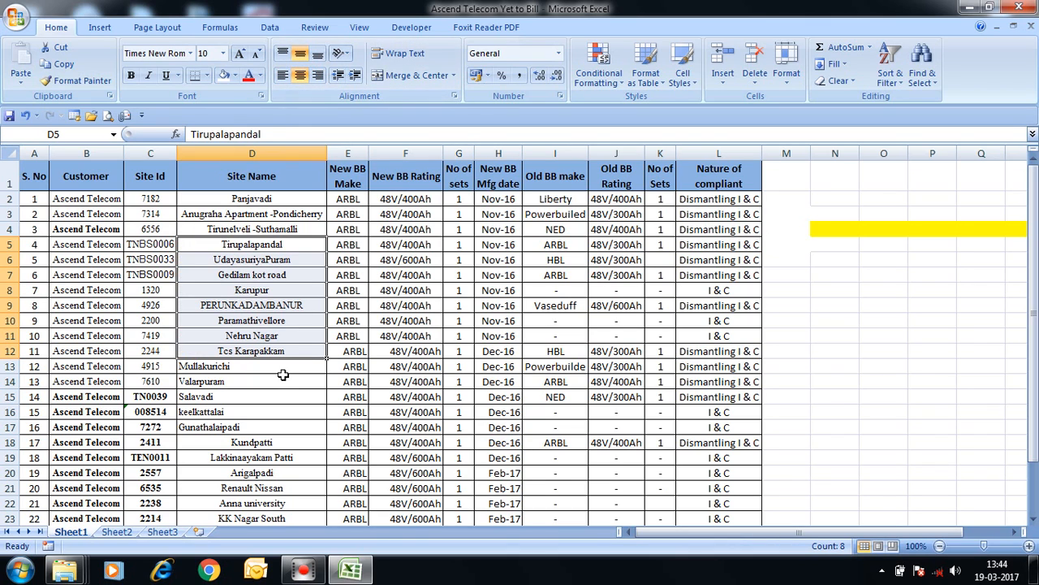
Copy the formatting of the whole of row 2 onto all the data rows of the table with Format Painter
left_click(7, 198)
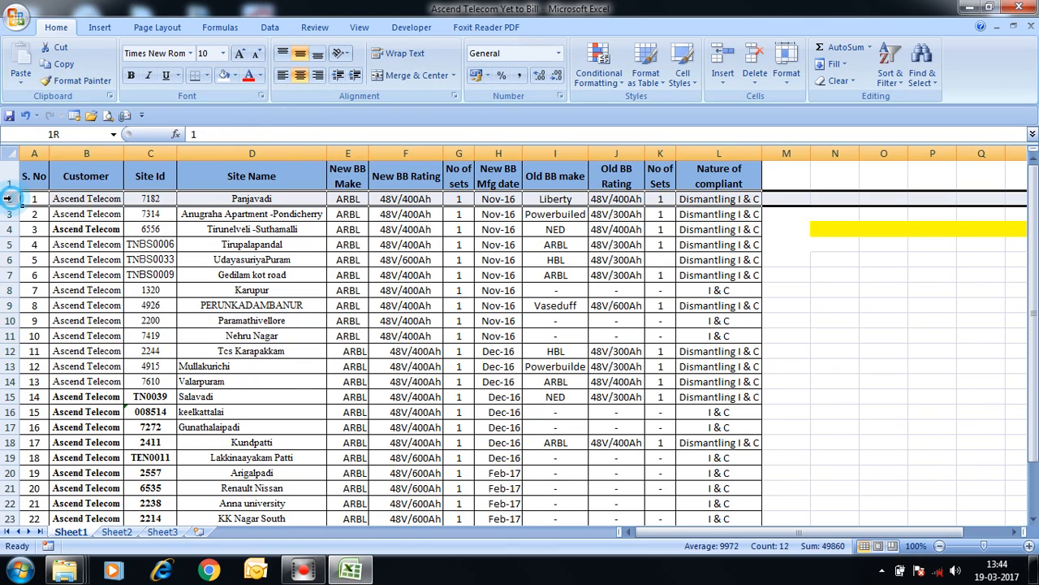
left_click(203, 291)
scroll(218, 494, "down", 2)
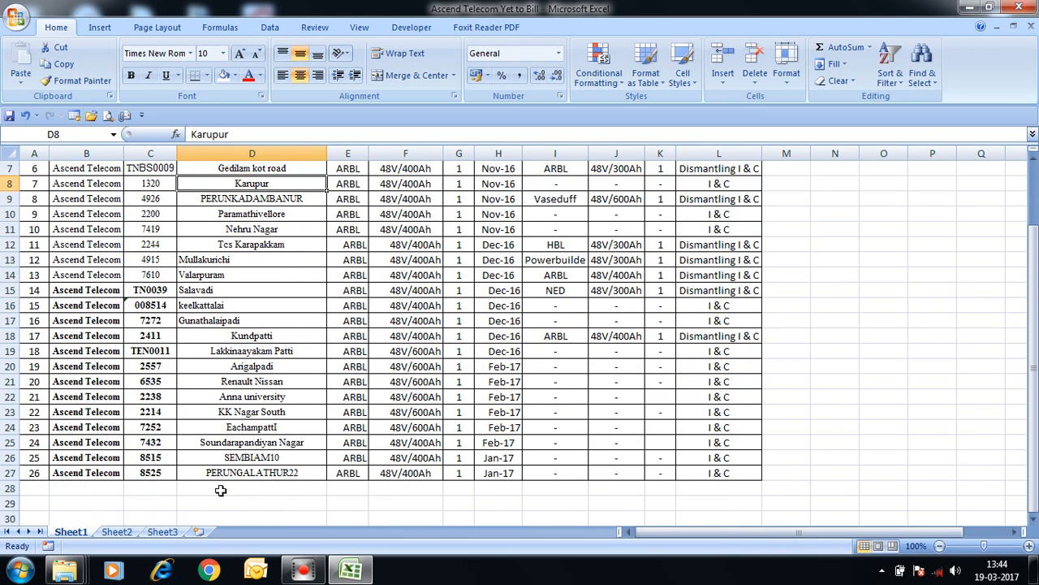
scroll(220, 488, "up", 2)
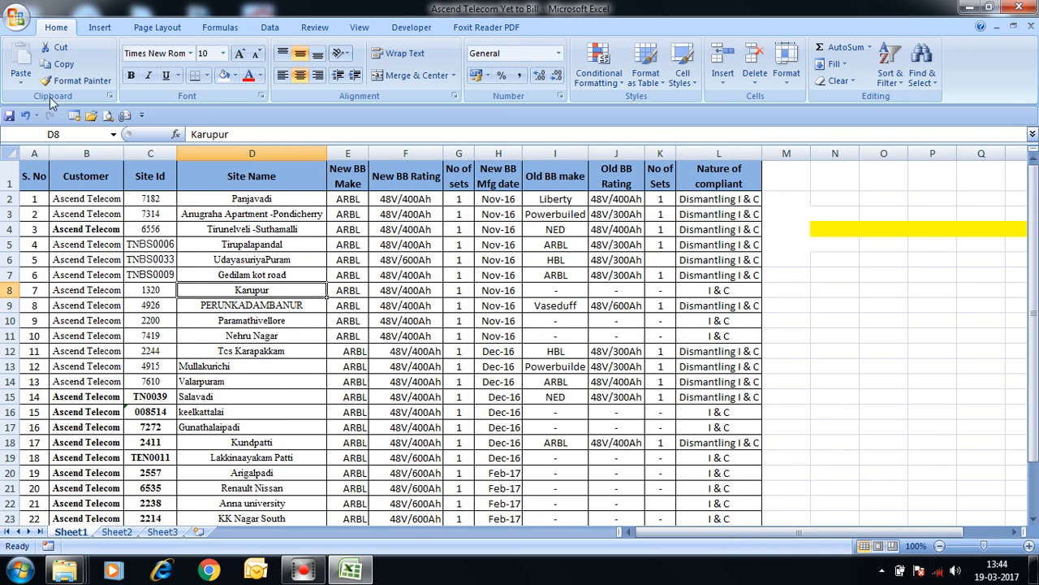
left_click(11, 198)
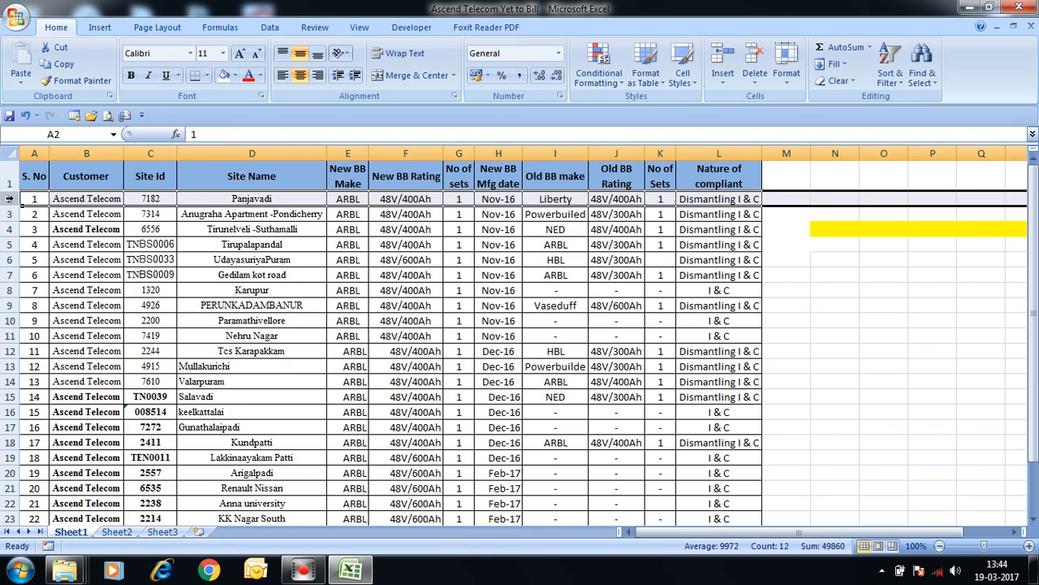
left_click(73, 81)
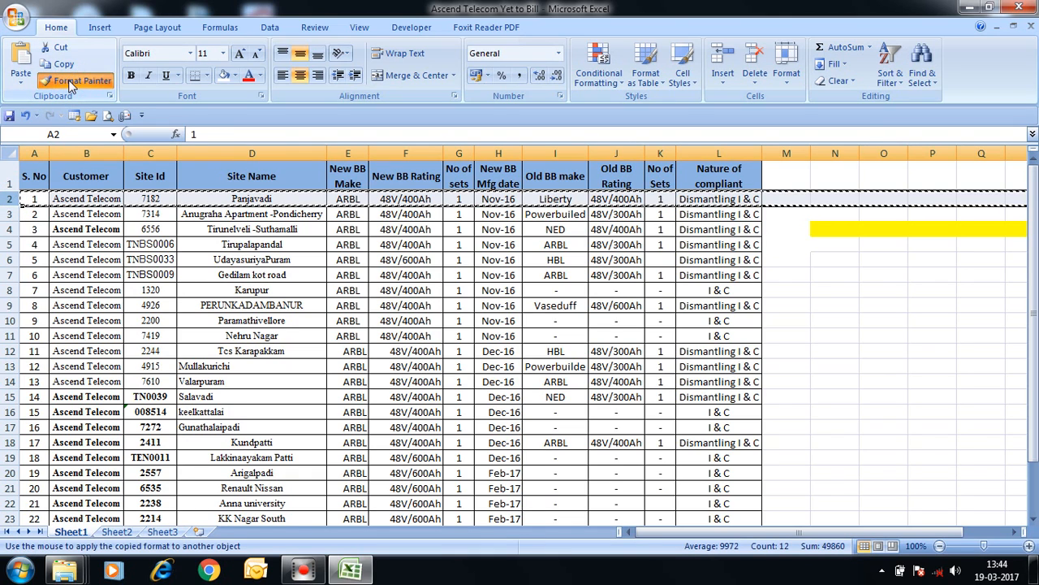
mouse_move(17, 199)
left_mouse_down()
mouse_move(12, 515)
mouse_move(35, 573)
mouse_move(36, 491)
left_mouse_up()
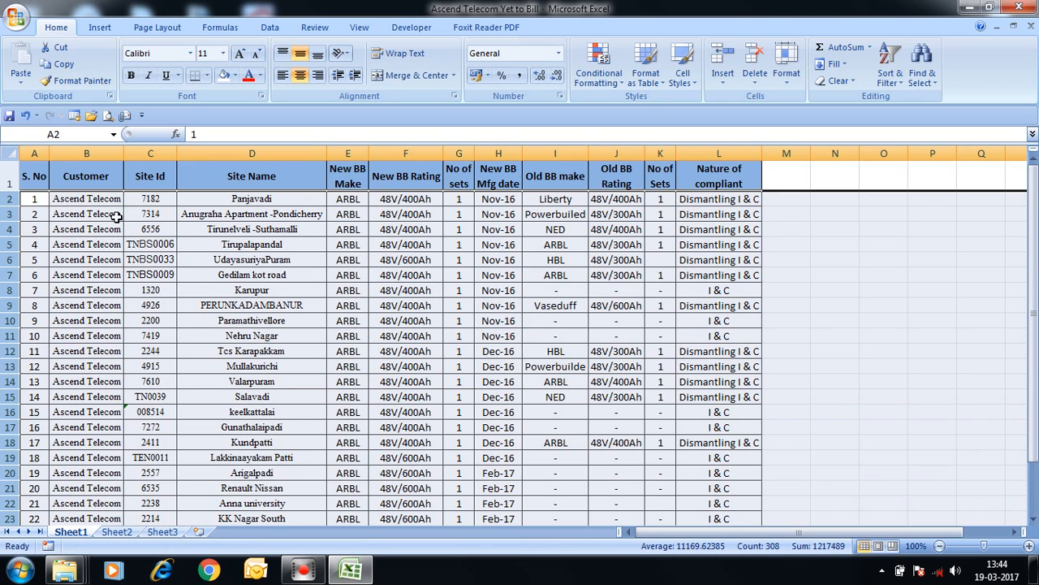
left_click(116, 213)
left_click(109, 199)
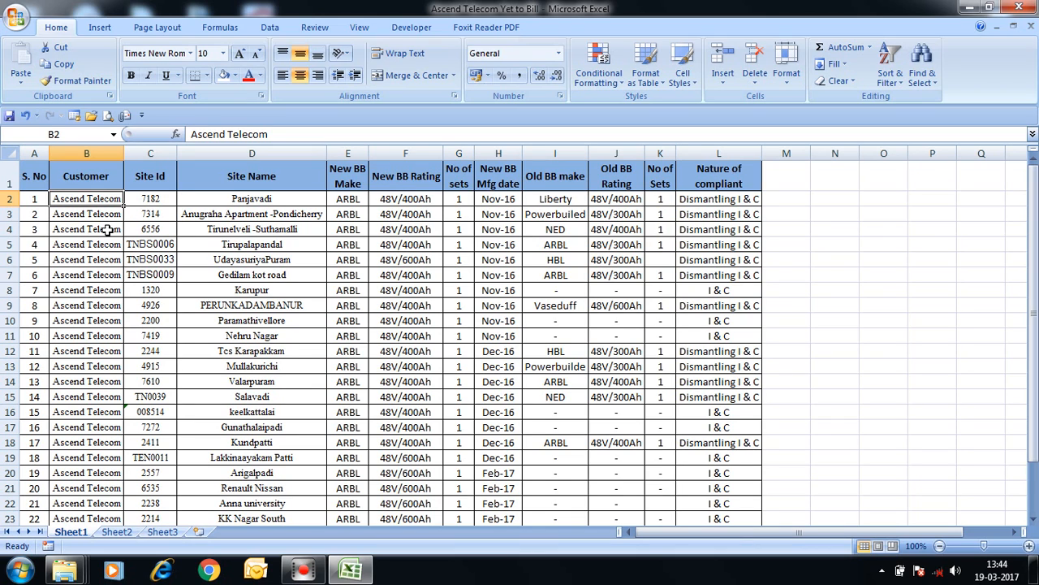
left_click(292, 232)
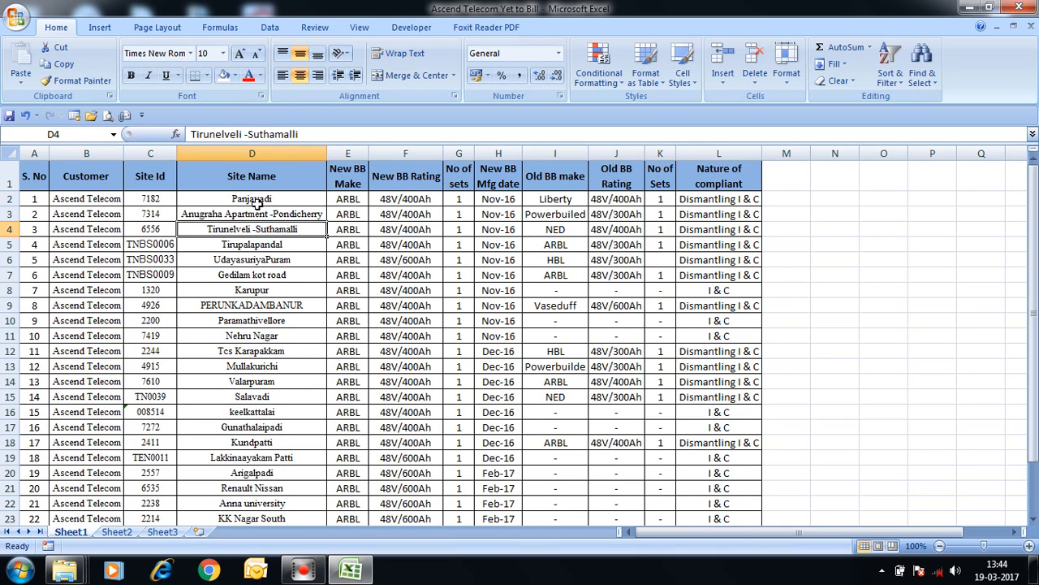
left_click(255, 201)
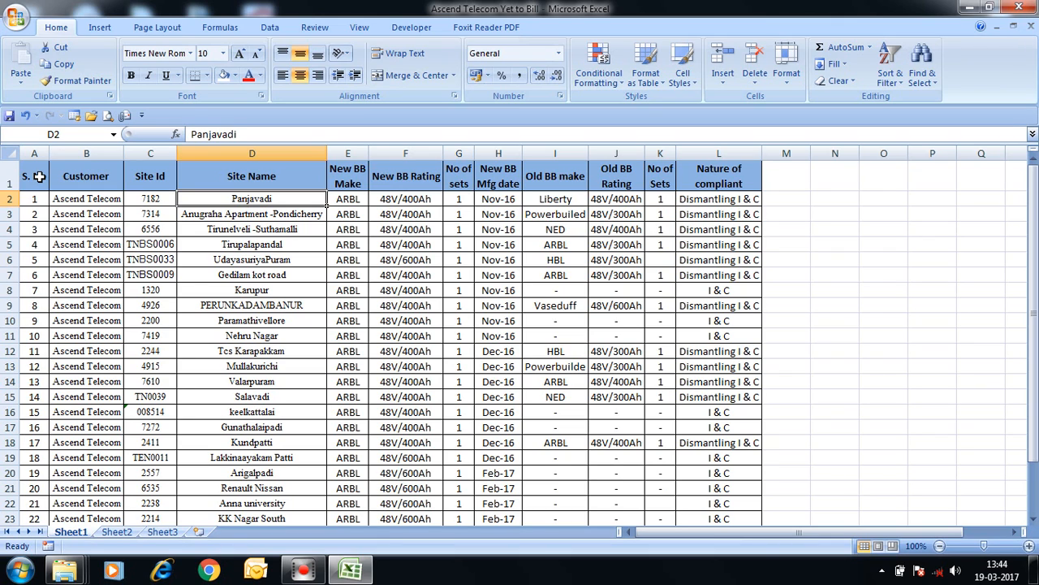
Look over all the data rows of the table, down to row 27, to check their formatting
left_click(10, 199)
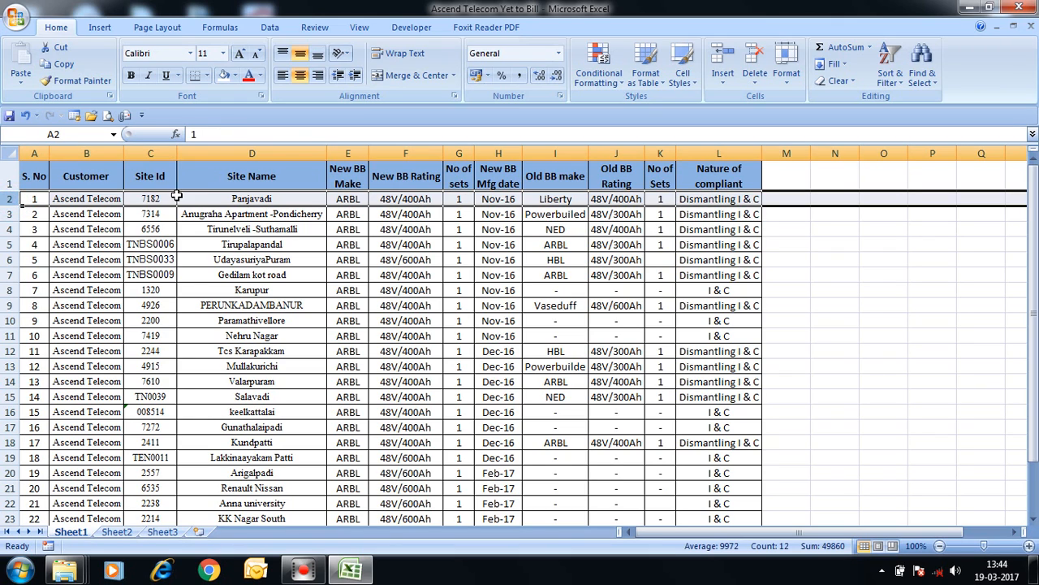
scroll(206, 414, "down", 4)
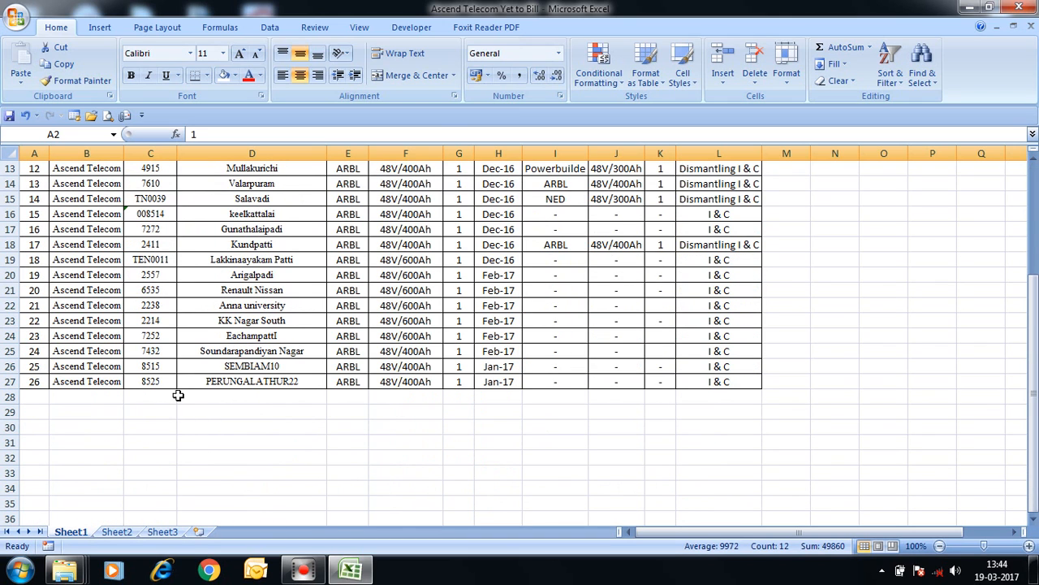
scroll(111, 399, "up", 4)
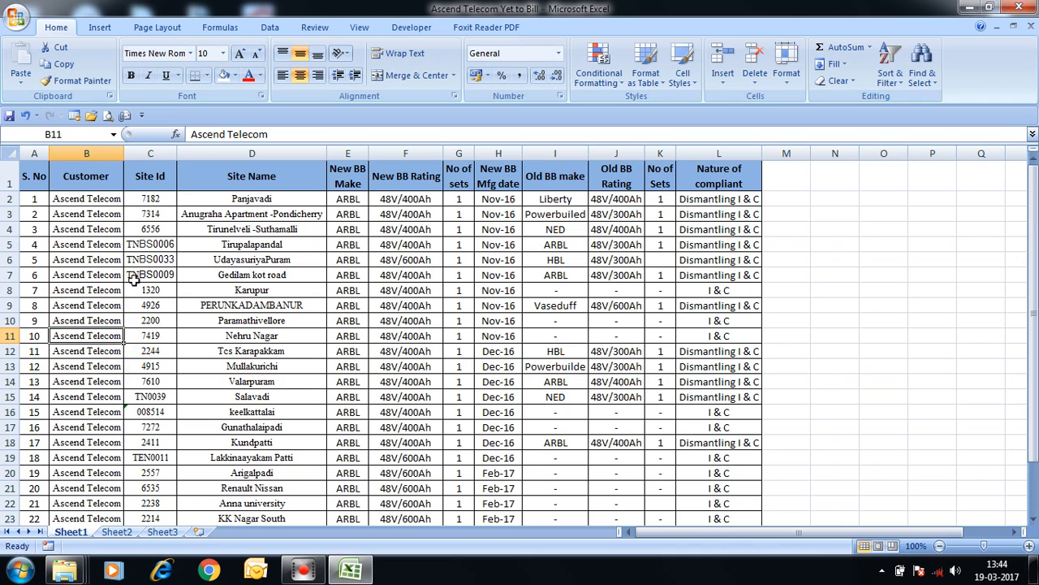
scroll(106, 254, "down", 4)
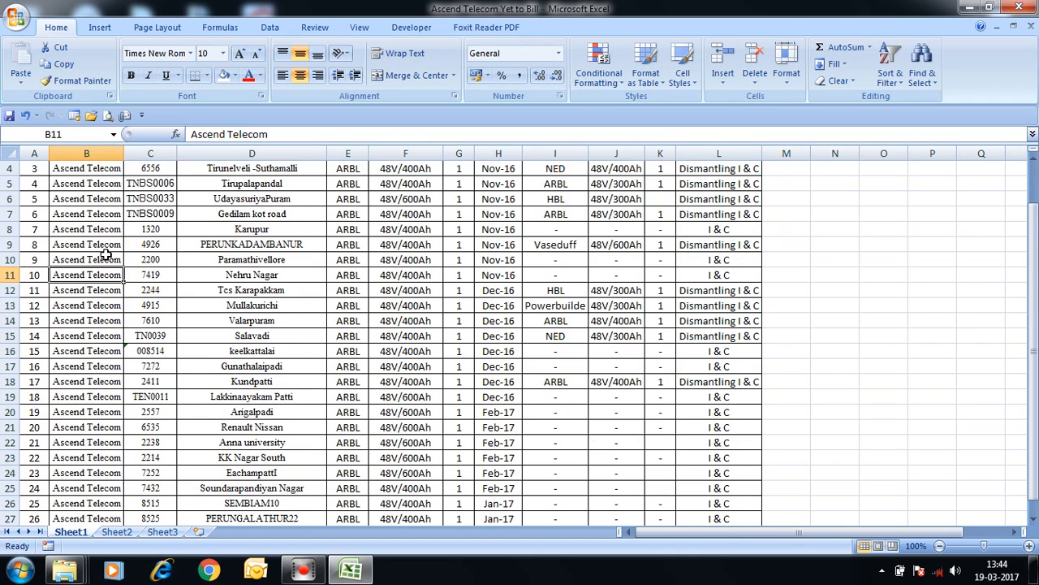
scroll(106, 253, "up", 4)
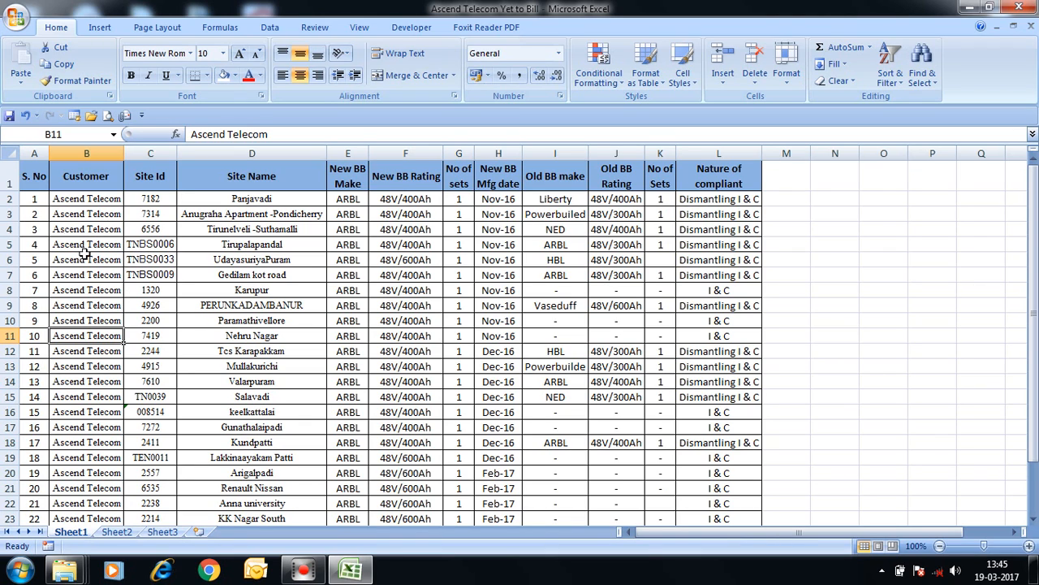
scroll(89, 260, "down", 4)
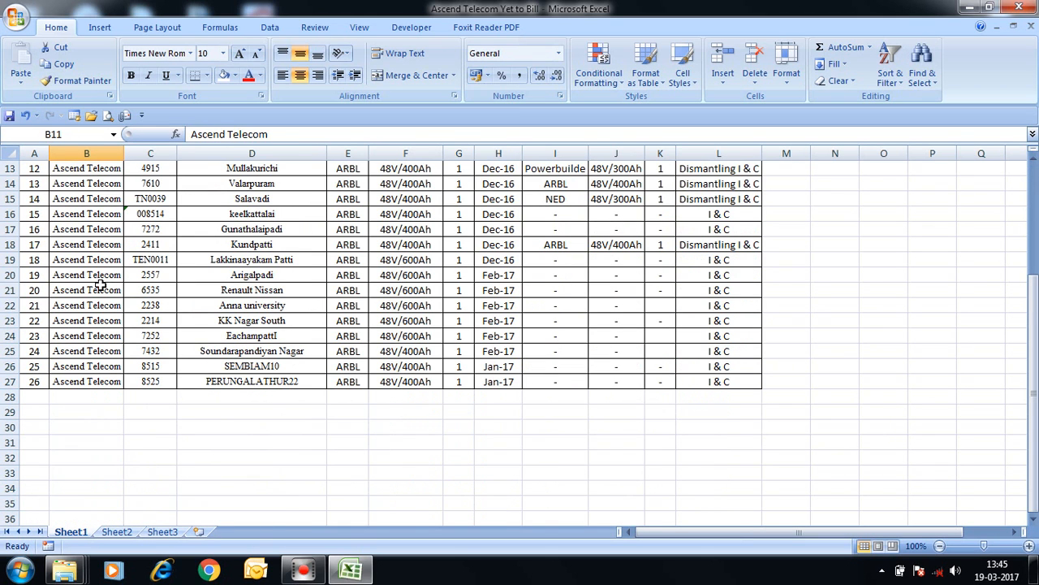
scroll(102, 284, "up", 4)
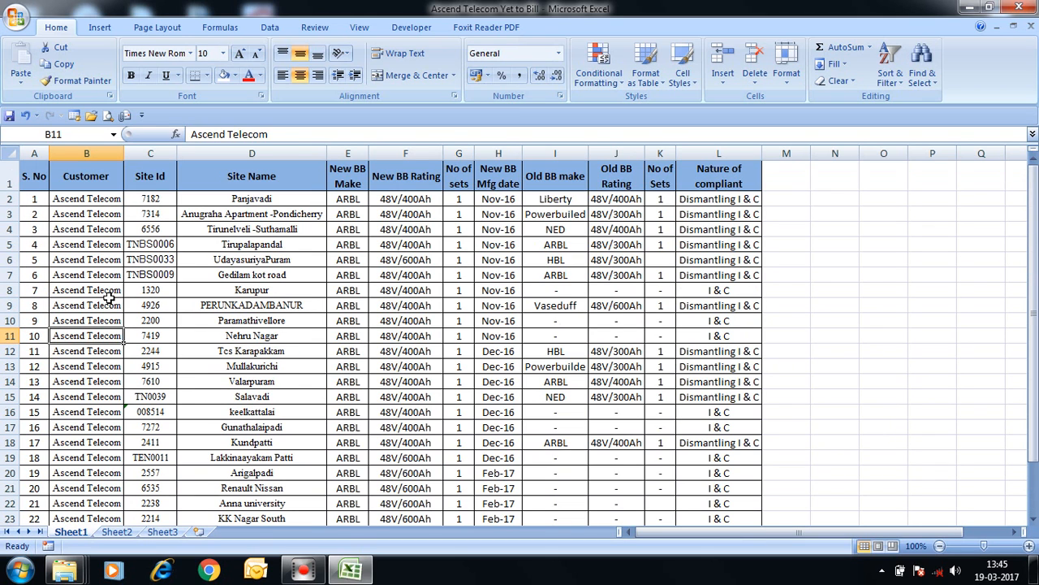
left_click(104, 237)
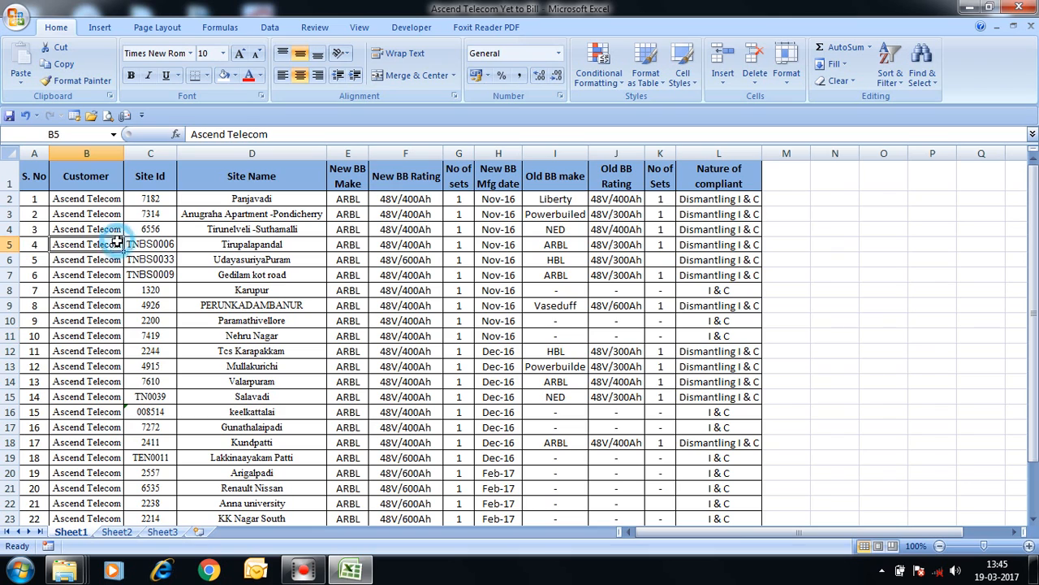
left_click(186, 295)
left_click(134, 231)
left_click(104, 189)
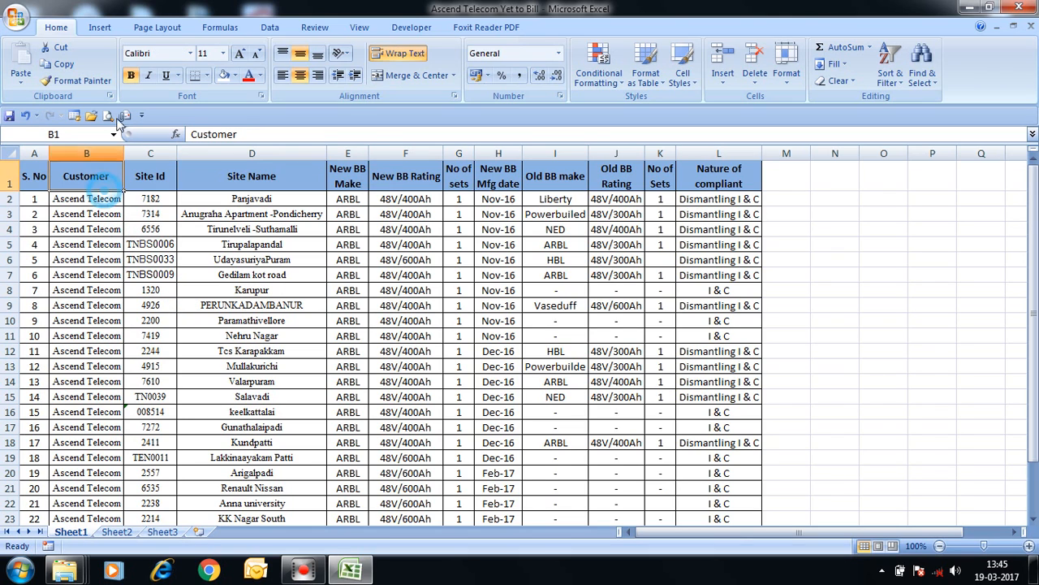
left_click(101, 27)
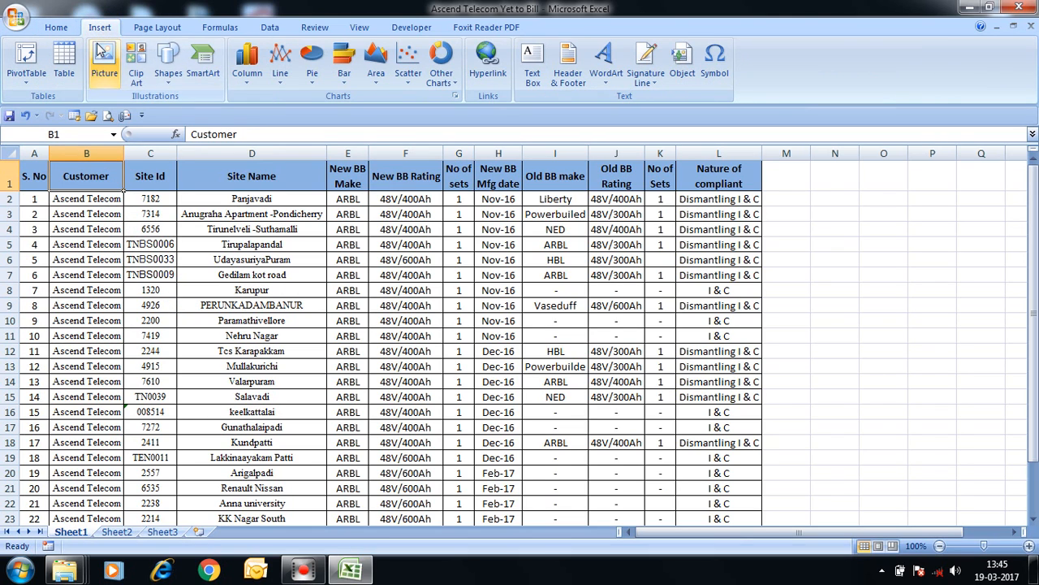
left_click(148, 27)
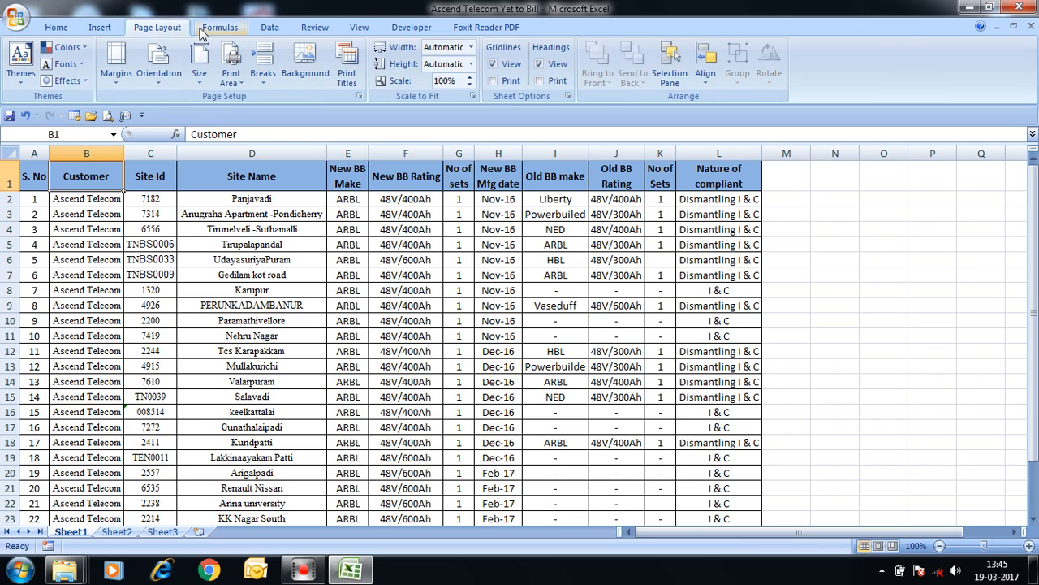
left_click(203, 31)
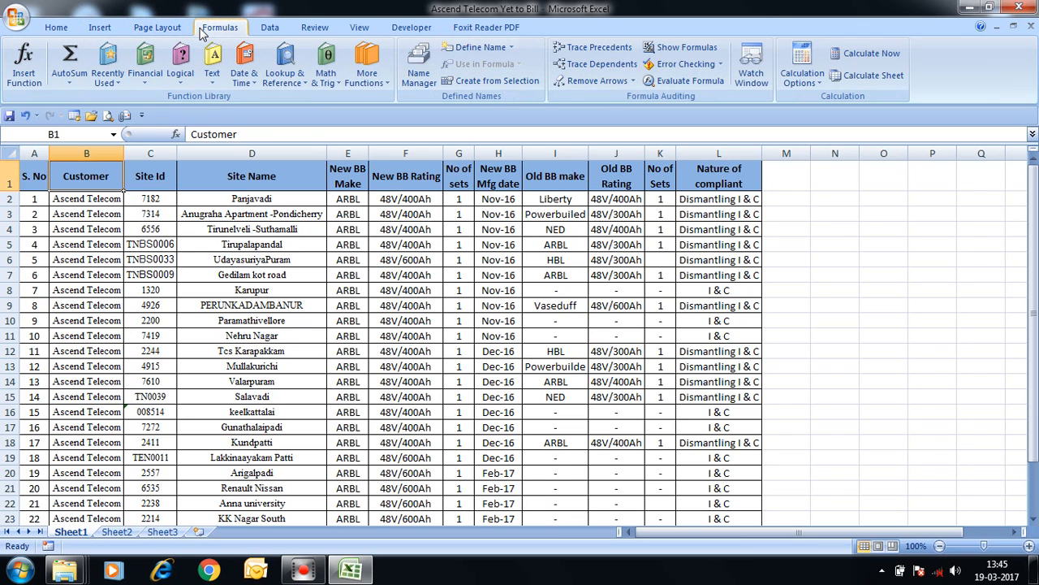
left_click(270, 29)
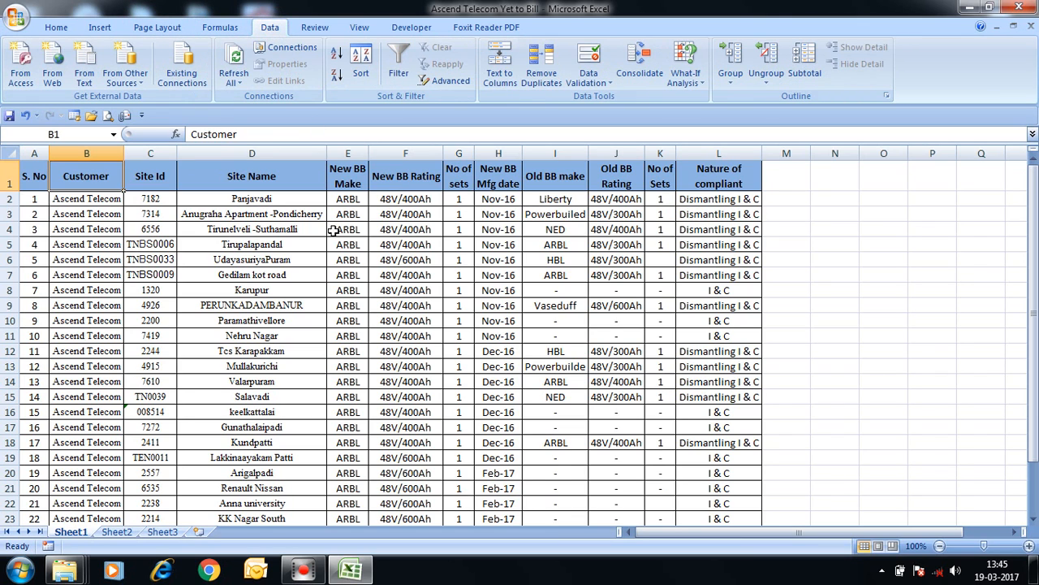
left_click(354, 289)
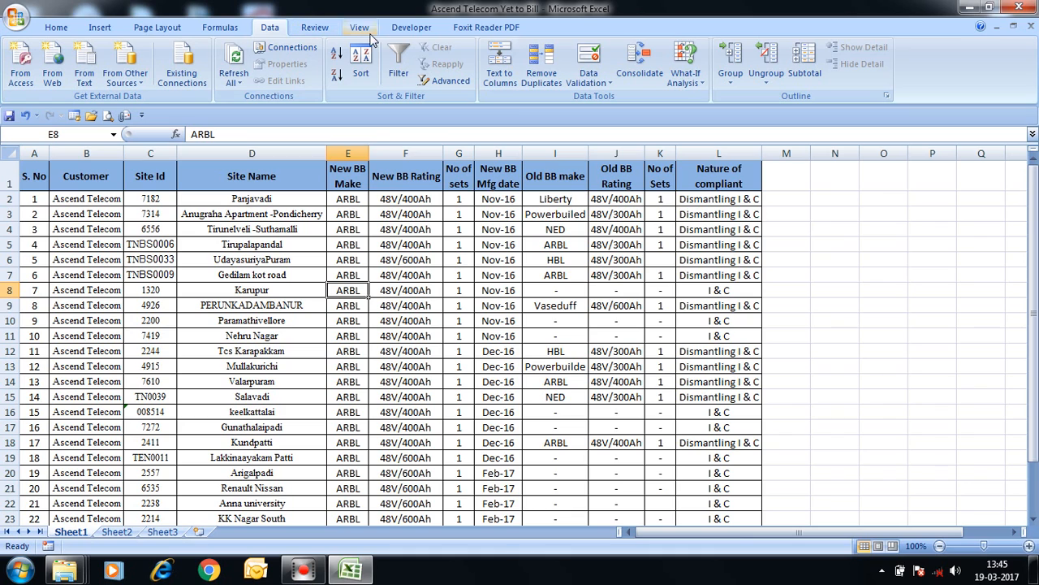
left_click(404, 302)
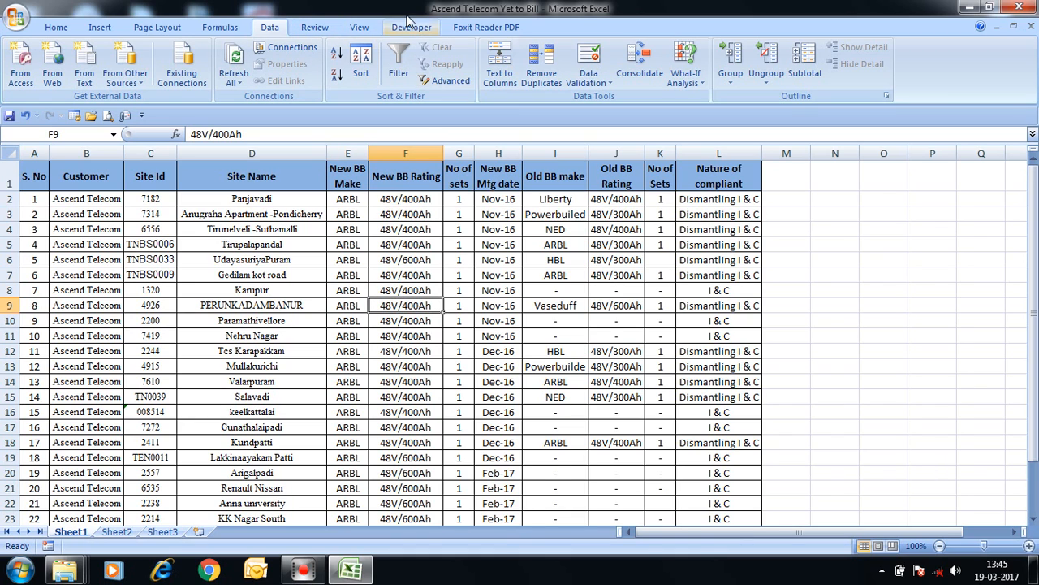
left_click(359, 28)
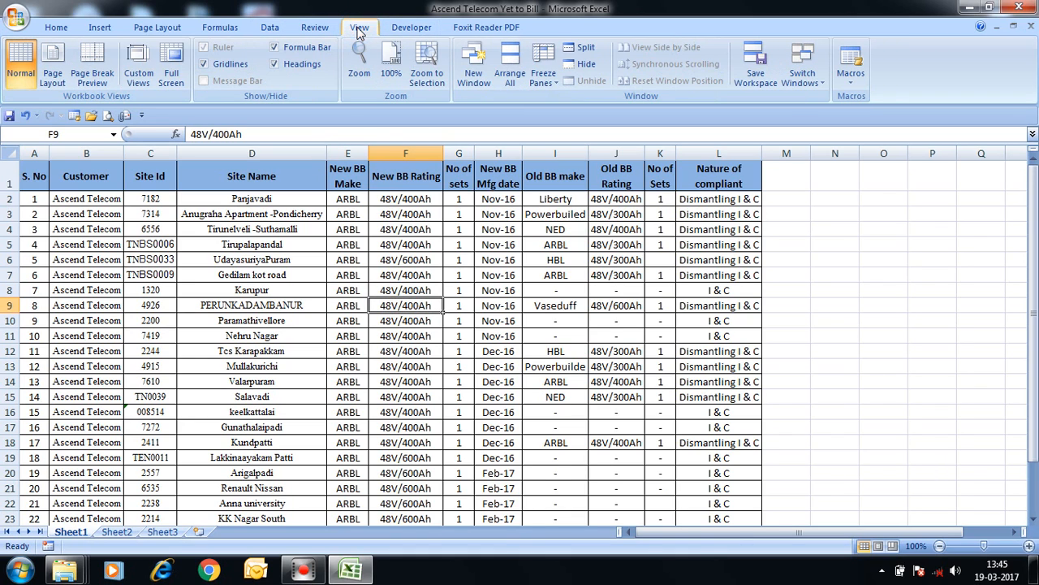
left_click(501, 289)
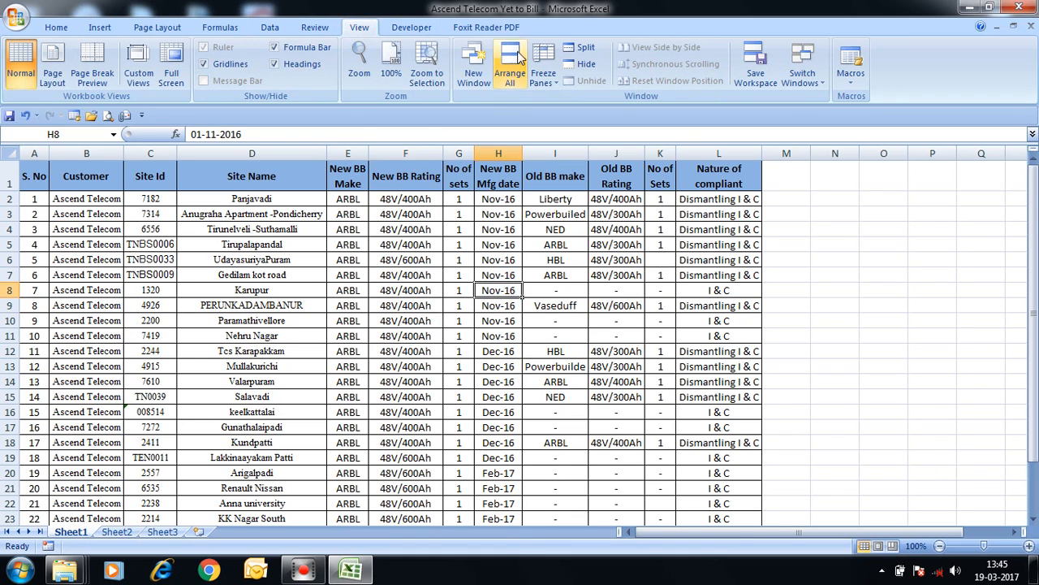
Remove the bold formatting from the whole table in the range A1:L27
left_click(56, 28)
left_click(197, 307)
left_click_drag(40, 176, 746, 492)
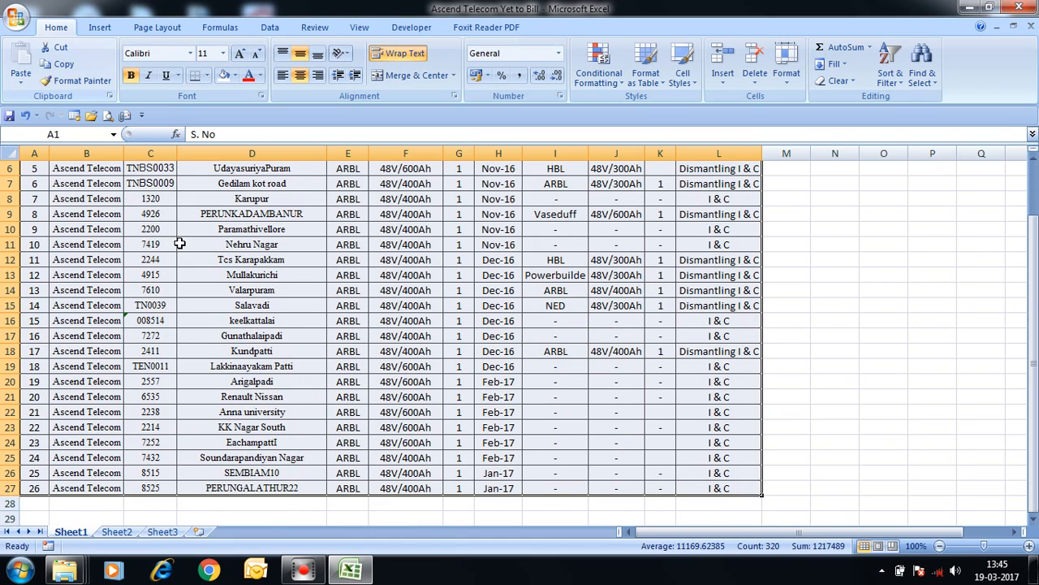
left_click(180, 243)
scroll(178, 260, "up", 2)
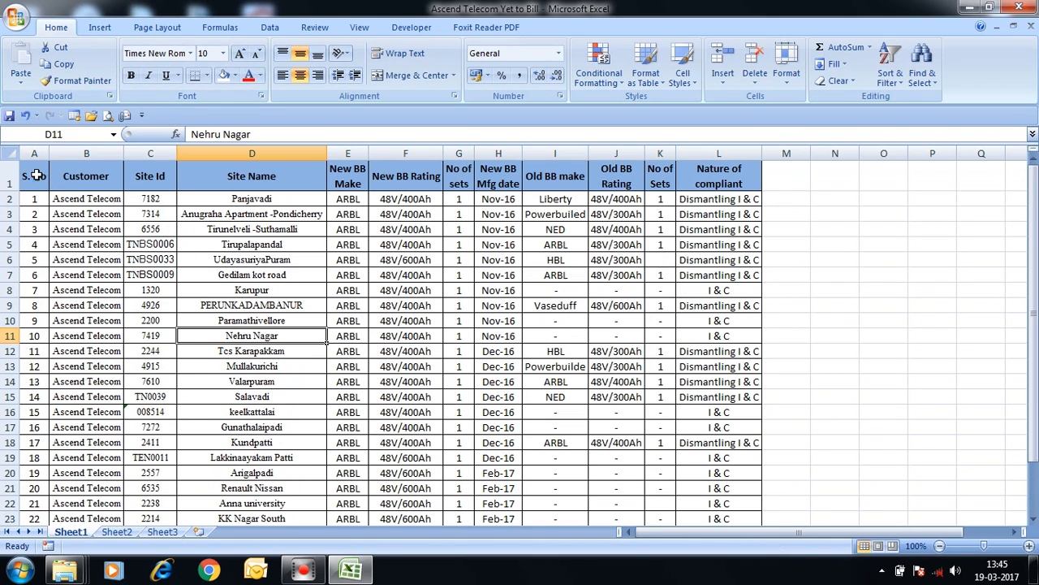
left_click_drag(37, 176, 758, 490)
scroll(758, 489, "up", 2)
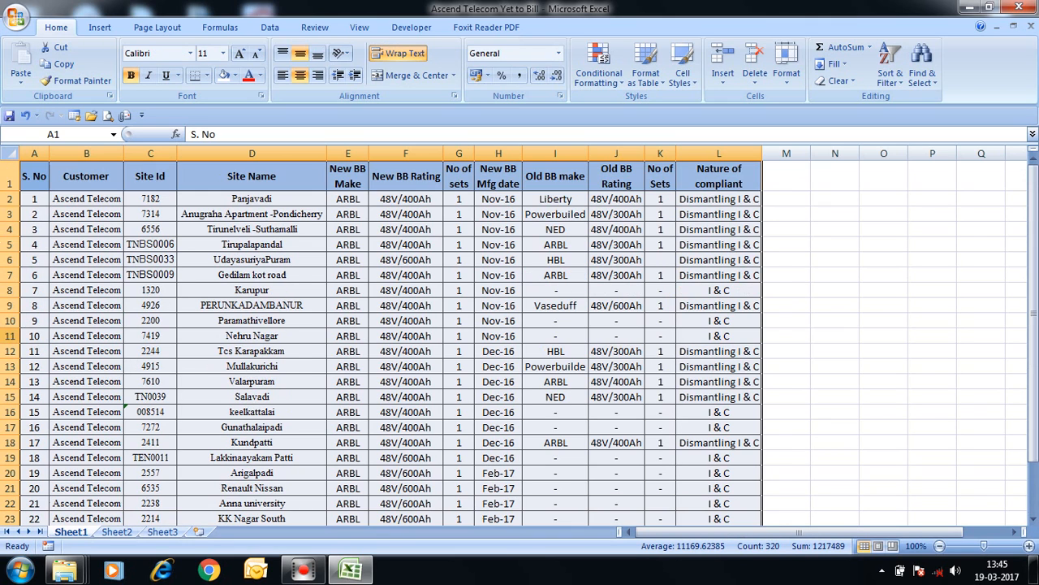
left_click(191, 53)
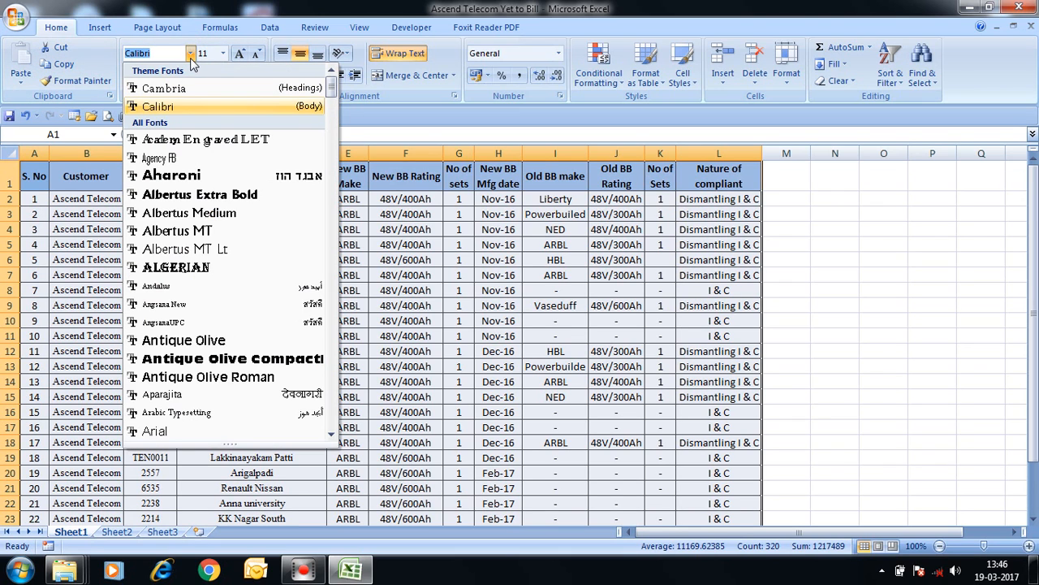
left_click(186, 459)
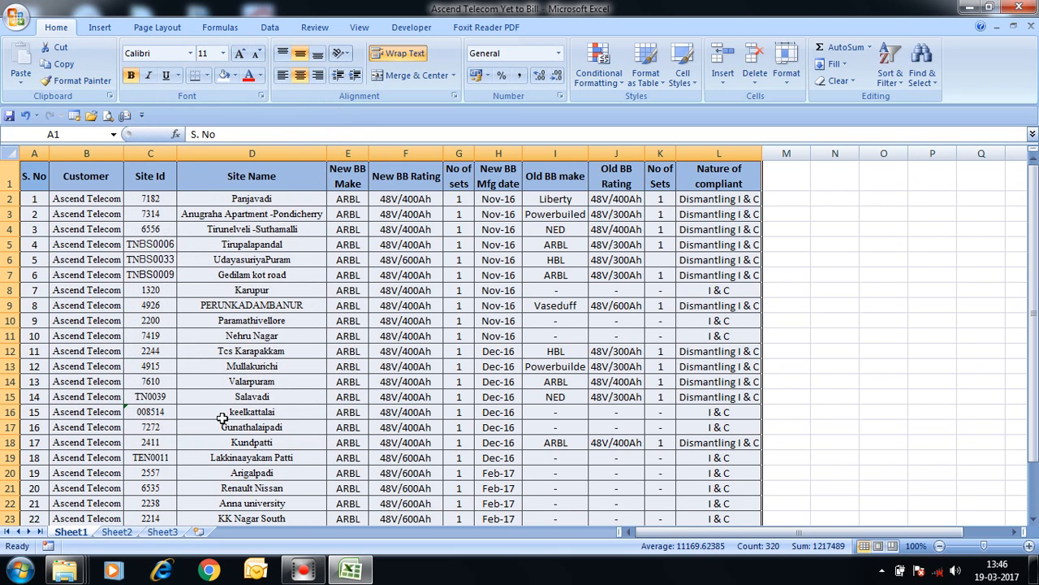
key("ctrl+b")
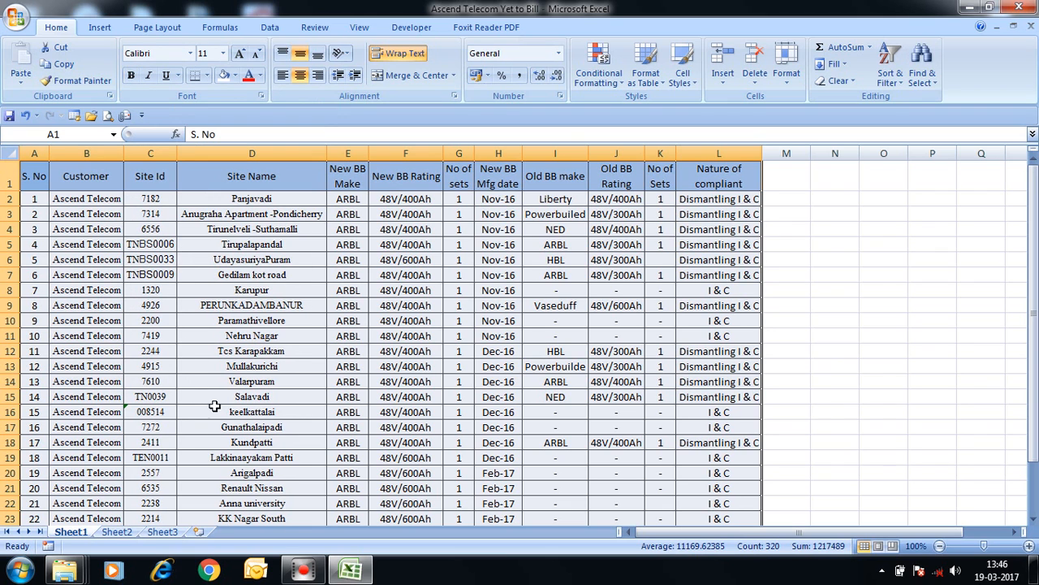
left_click(189, 56)
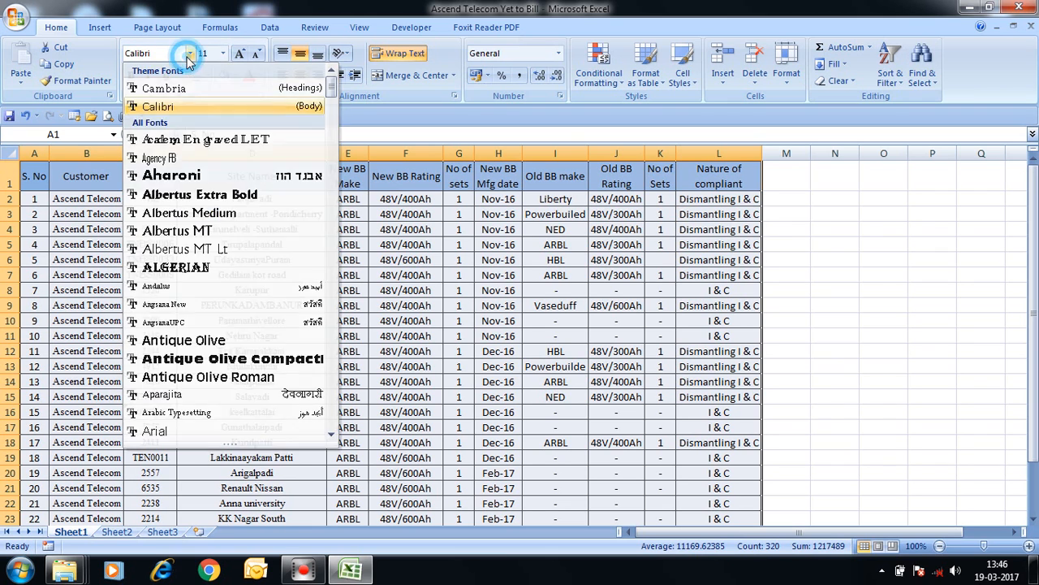
left_click(190, 57)
left_click(192, 50)
left_click(192, 50)
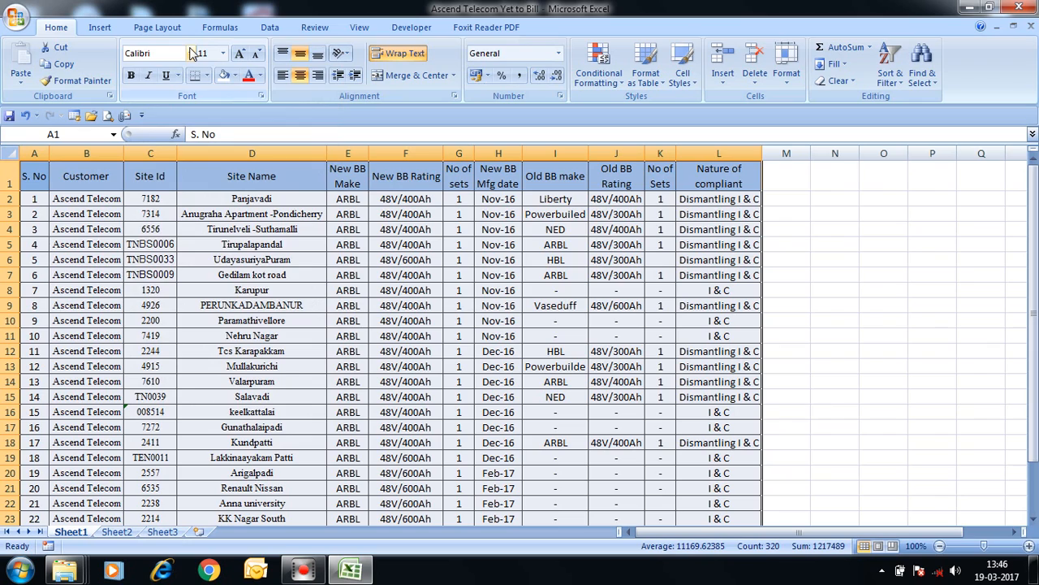
left_click(190, 52)
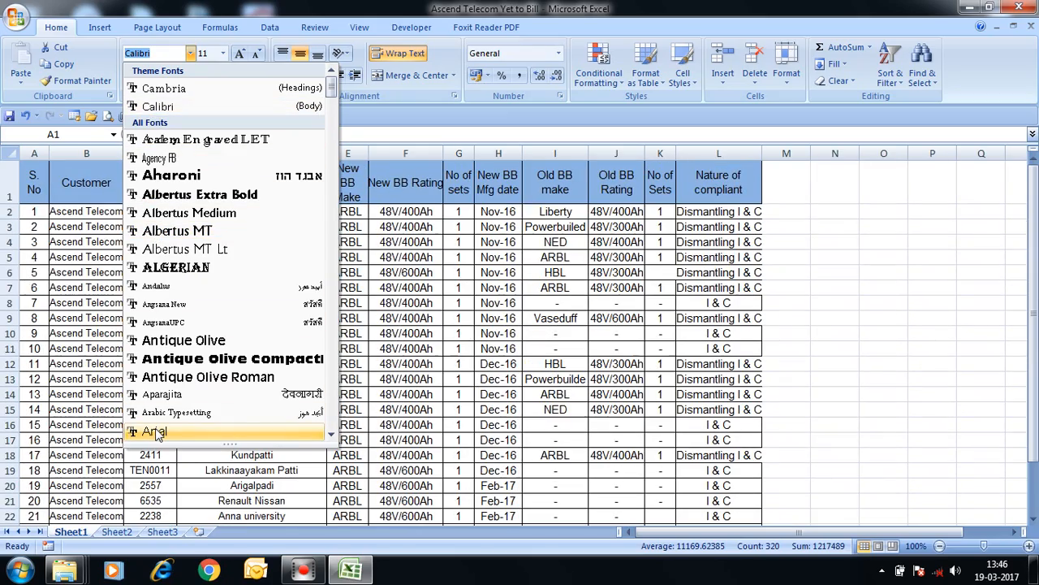
key("Escape")
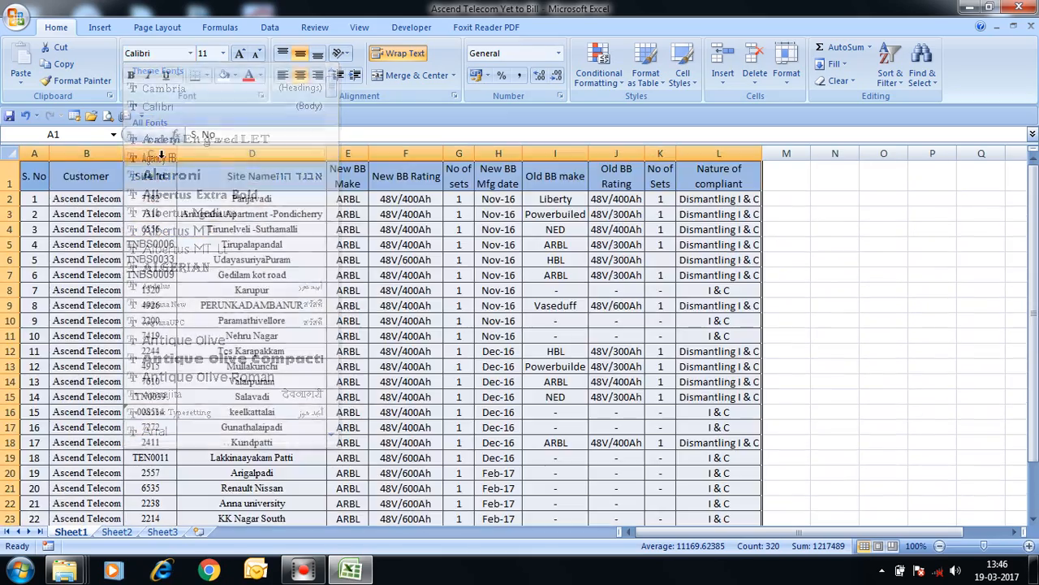
Try to set the font size of the whole table to 10
left_click(214, 275)
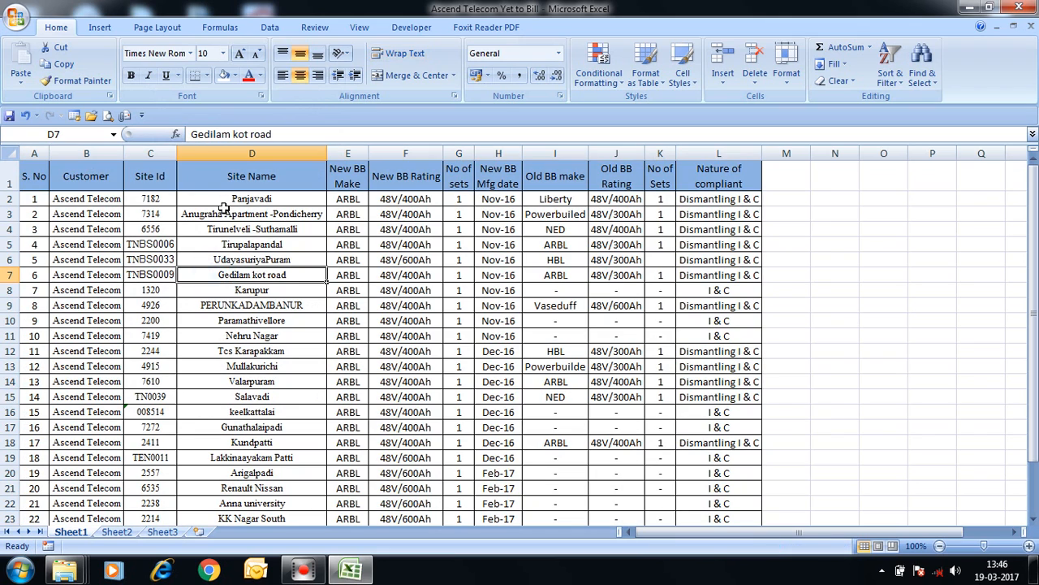
left_click(224, 53)
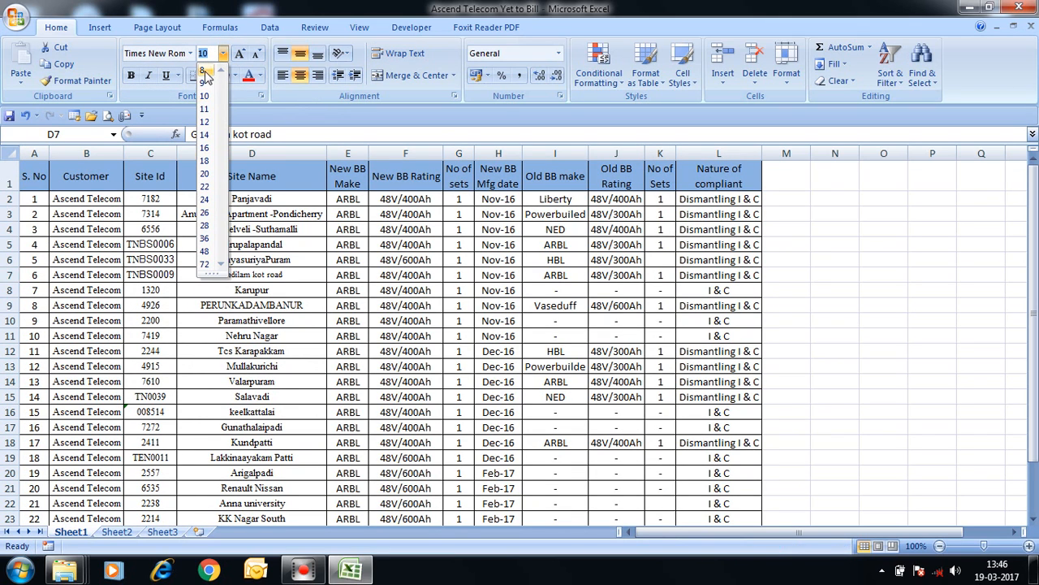
key("Escape")
key("ctrl+a")
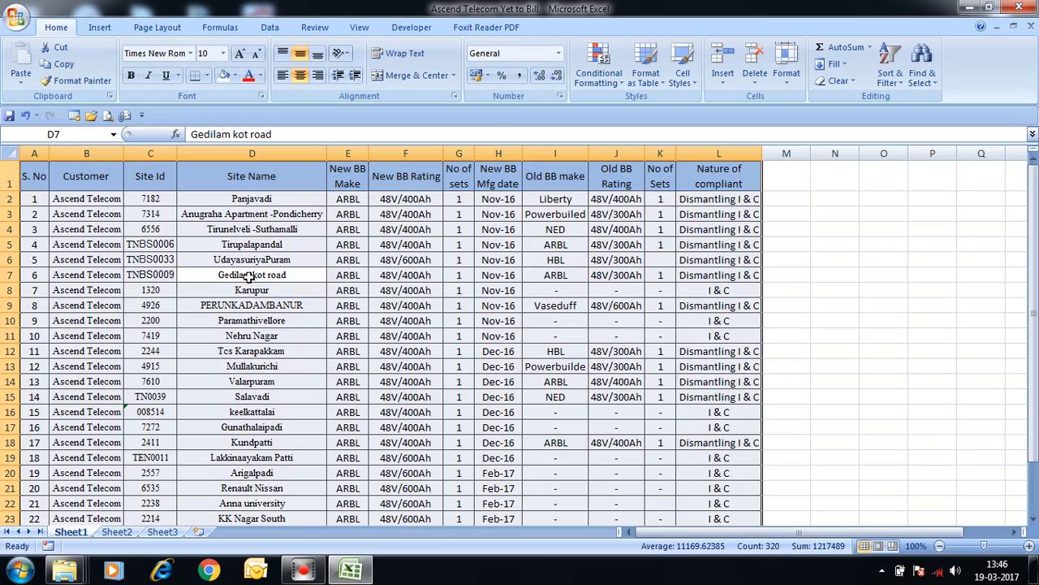
left_click(224, 54)
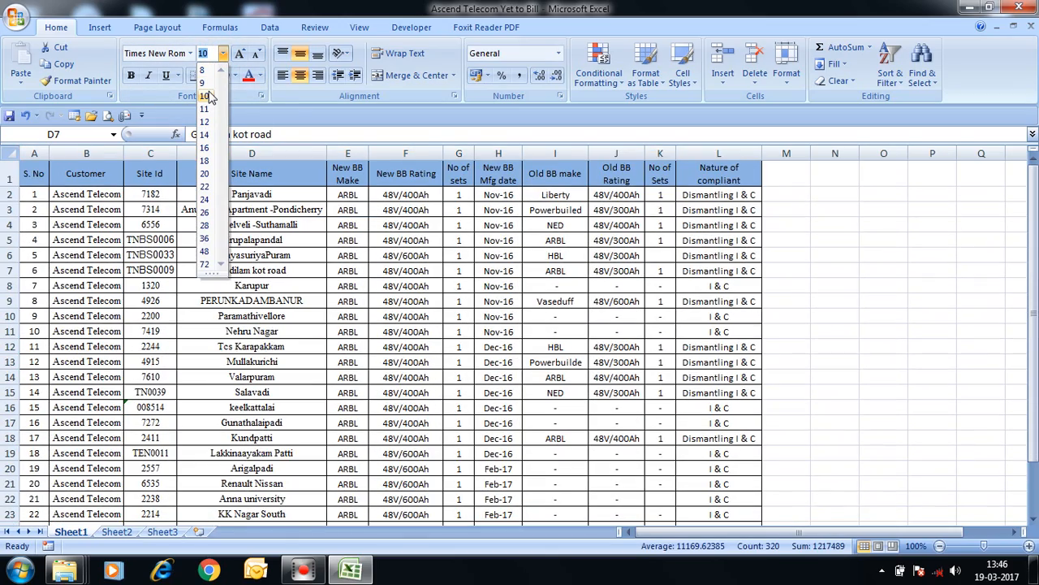
left_click(208, 96)
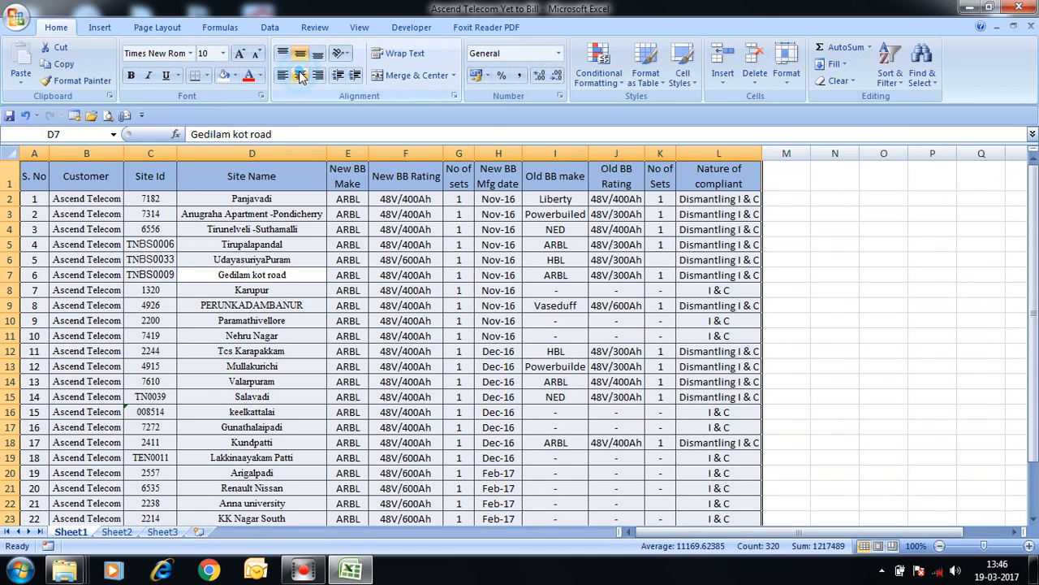
Left-align all the cells of the table and center them horizontally again
left_click(284, 76)
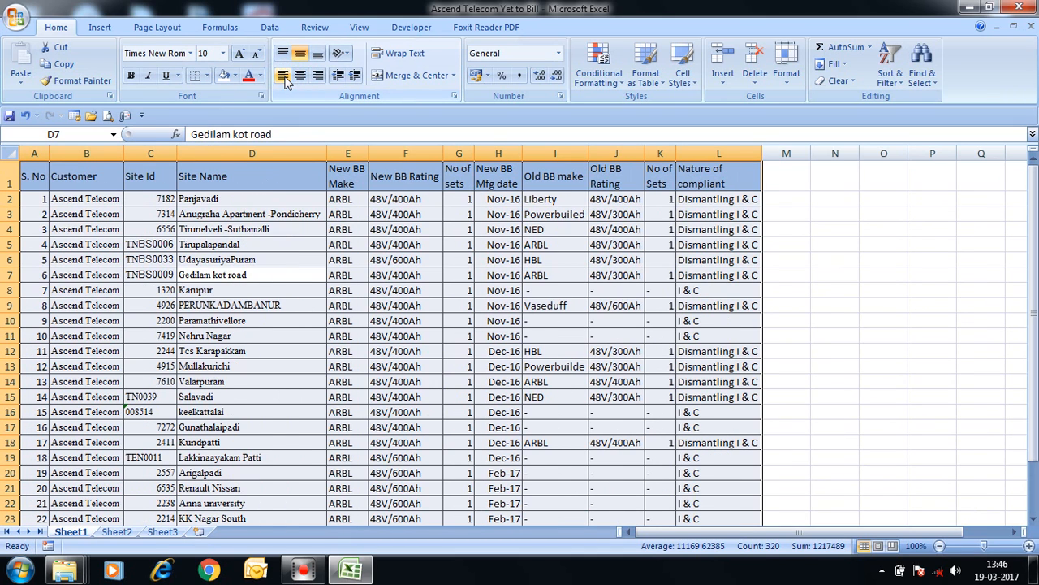
left_click(283, 76)
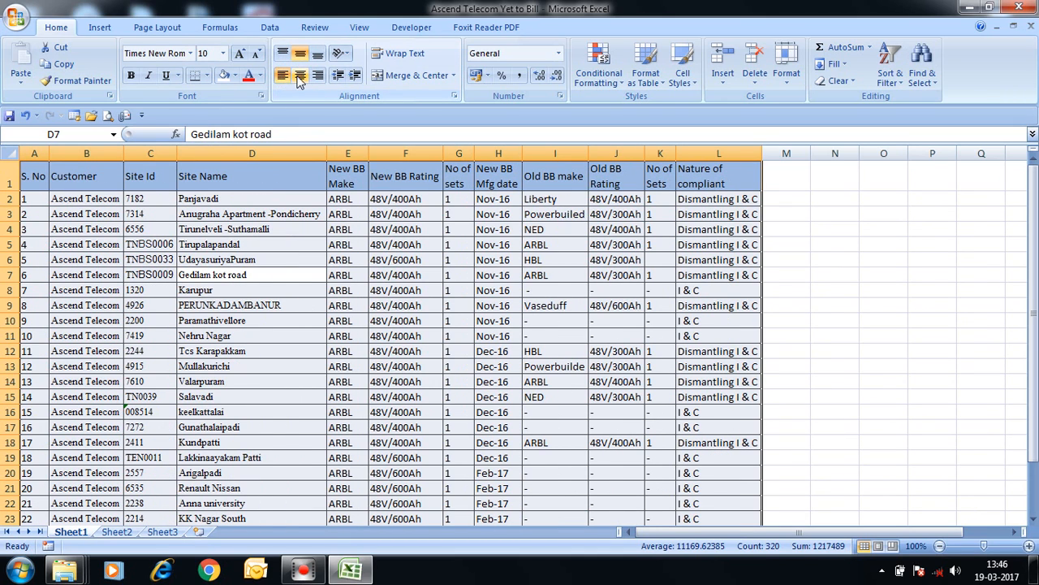
left_click(301, 76)
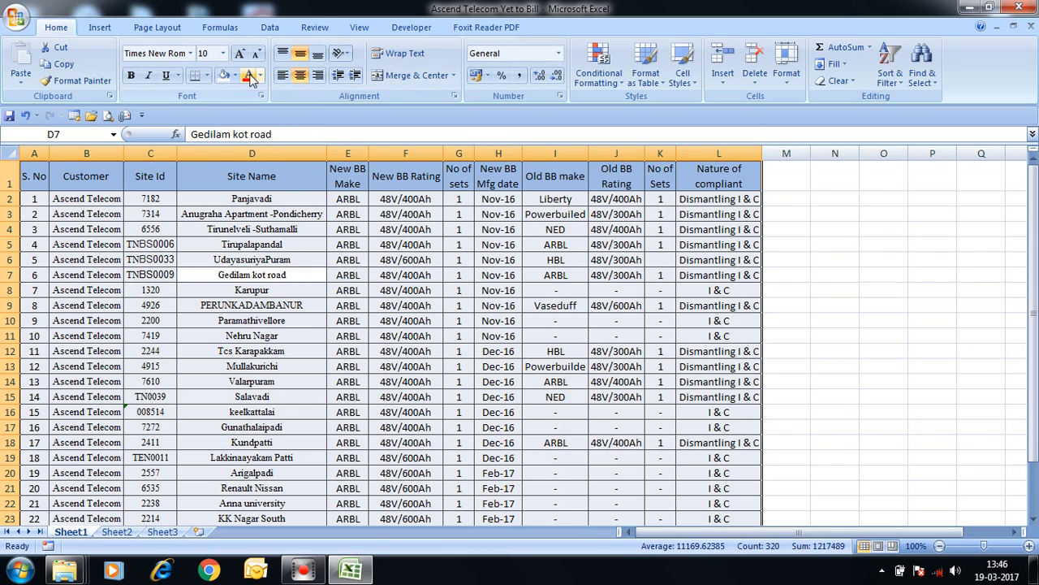
Fill the site name cells D2:D9 with standard yellow
left_click(272, 320)
left_click_drag(250, 199, 252, 306)
left_click(236, 77)
left_click(237, 77)
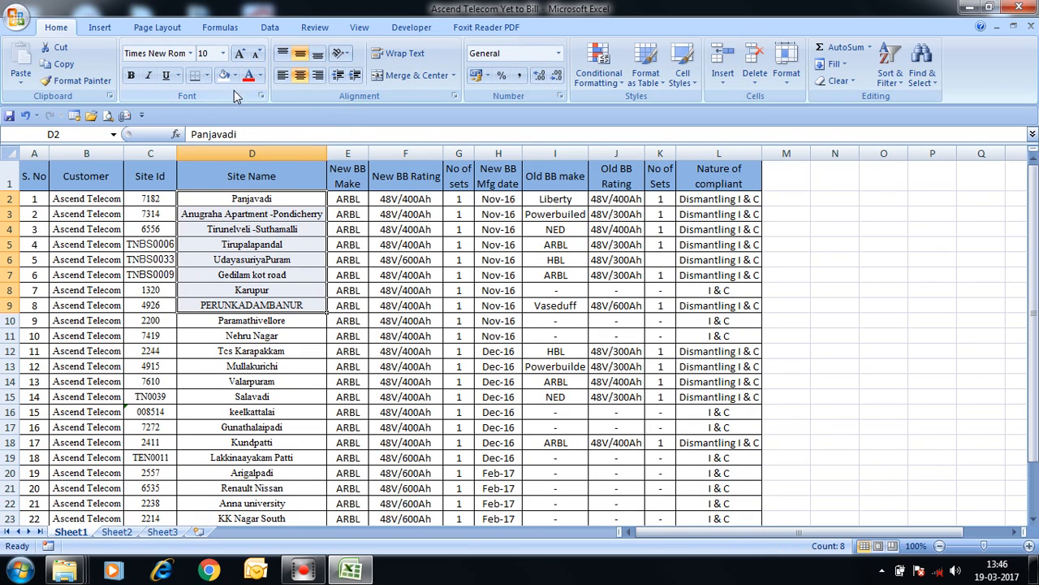
left_click(235, 76)
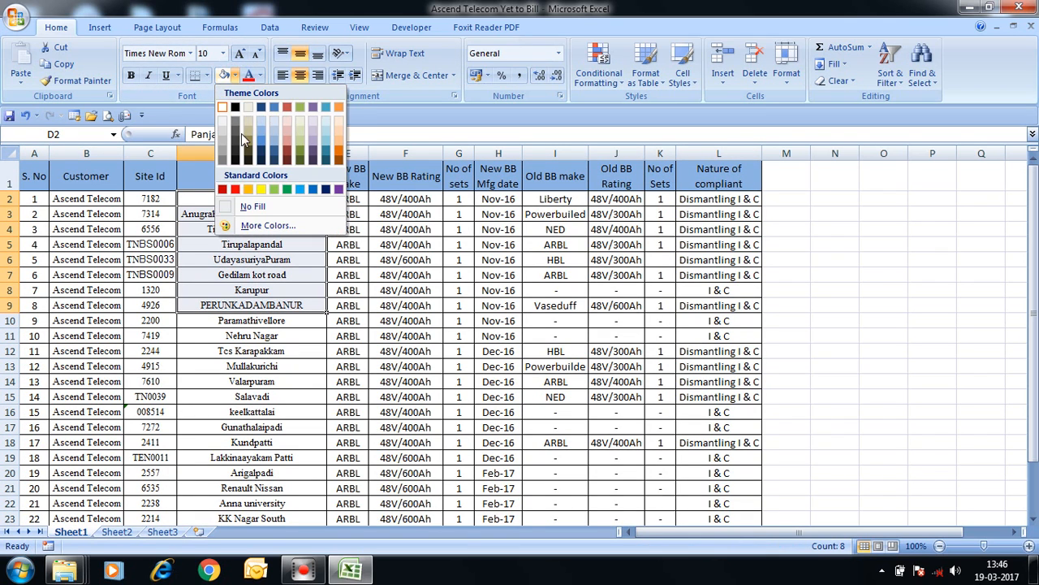
left_click(261, 193)
left_click(289, 292)
Change the fill of the site name cells D2:D9 to white
left_click_drag(261, 199, 257, 303)
left_click(236, 75)
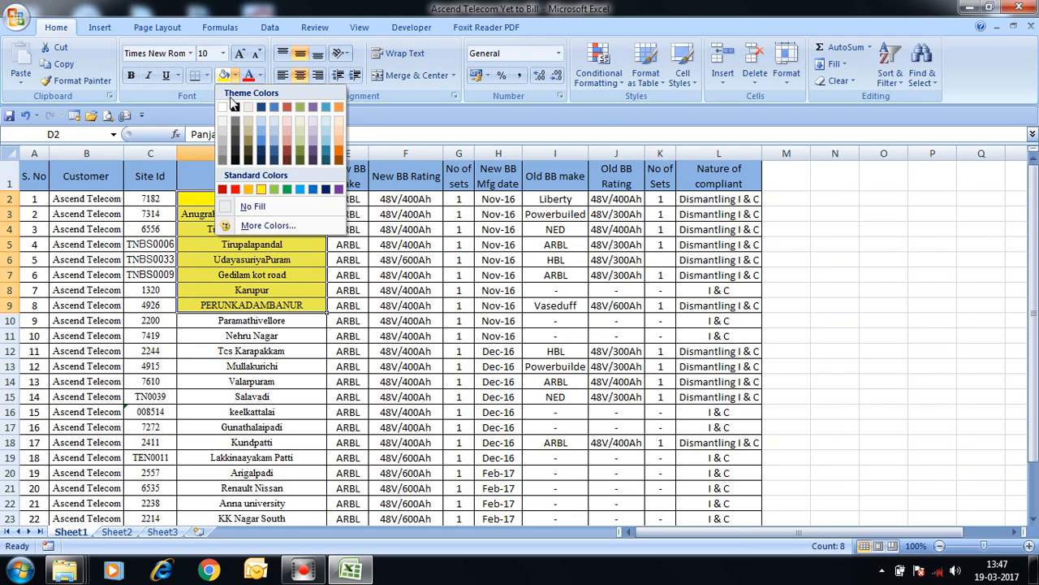
left_click(223, 112)
left_click(253, 259)
Set the font color of the site names in D2:D10 to standard red
left_click_drag(242, 201, 253, 323)
left_click(260, 76)
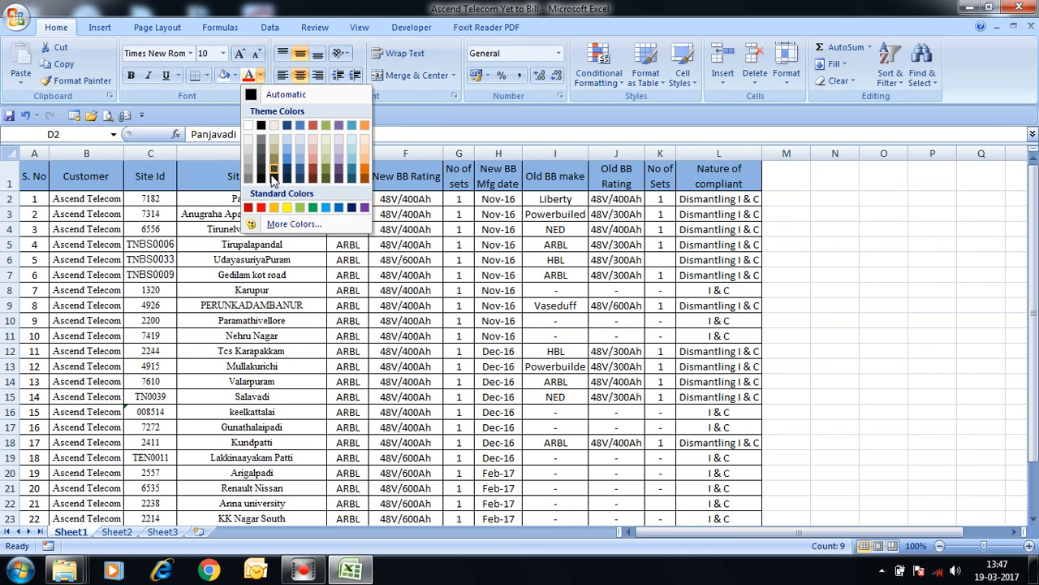
left_click(261, 208)
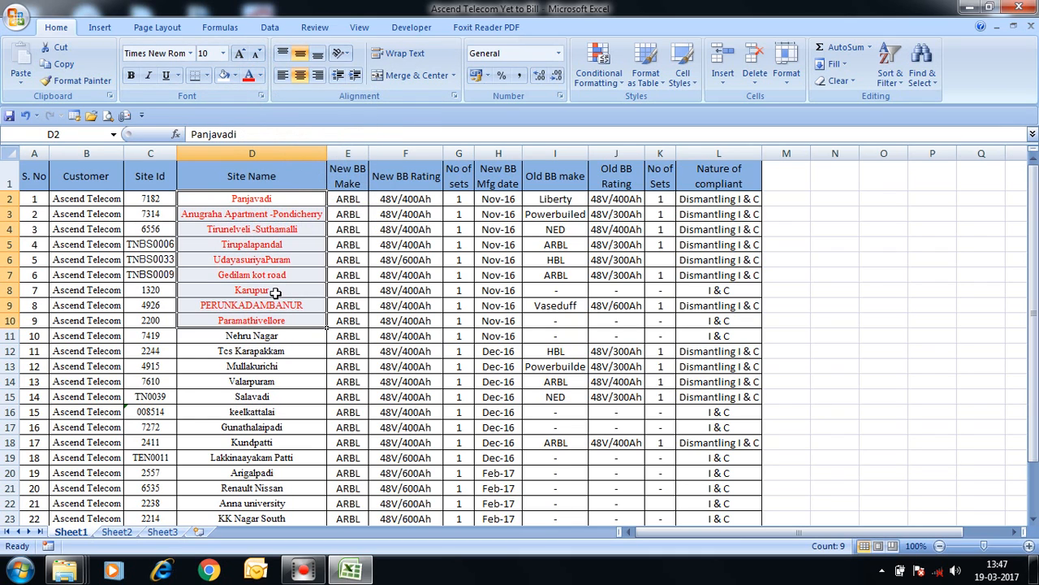
Set the font color of the site names in D2:D10 to black
left_click(262, 75)
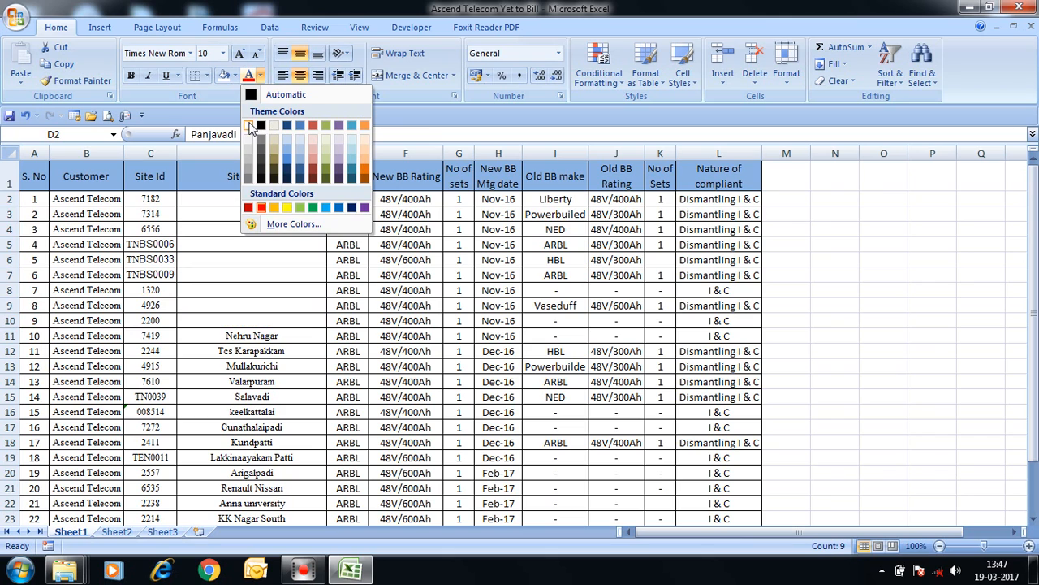
left_click(259, 126)
left_click(298, 258)
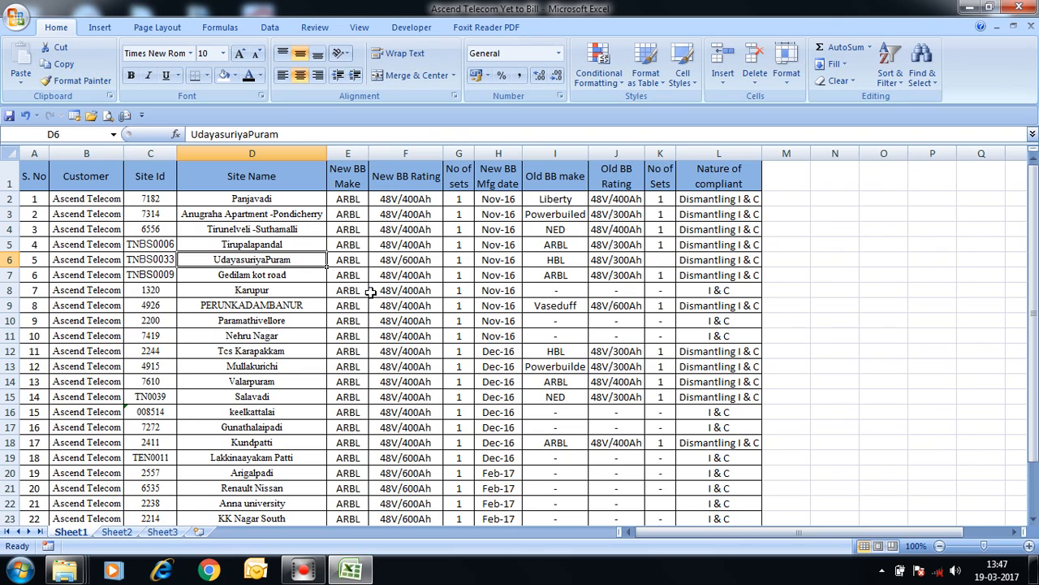
Enter the heading Numbers in cell N1, one empty column away from the table
left_click(650, 304)
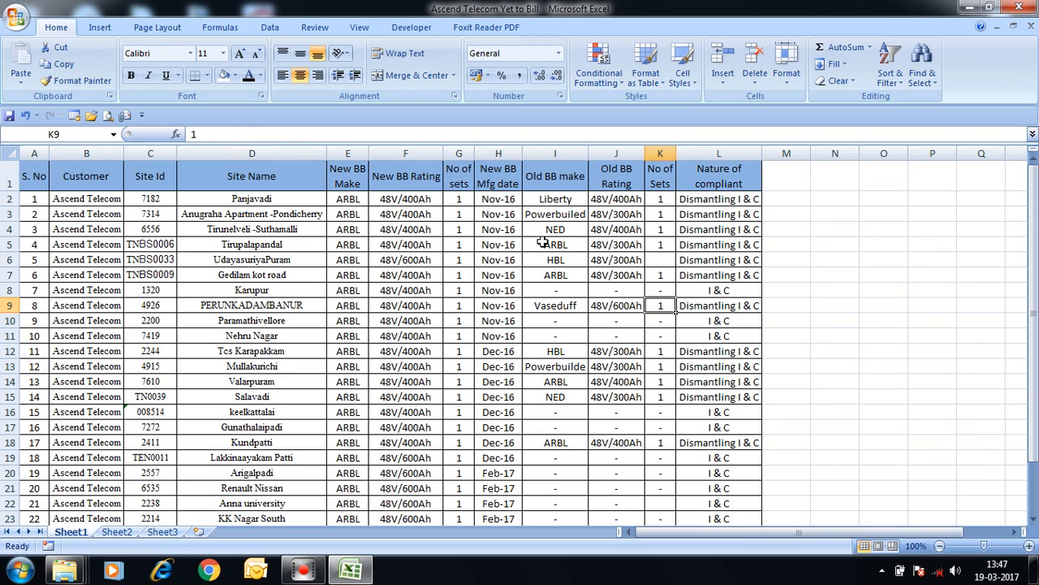
left_click(784, 199)
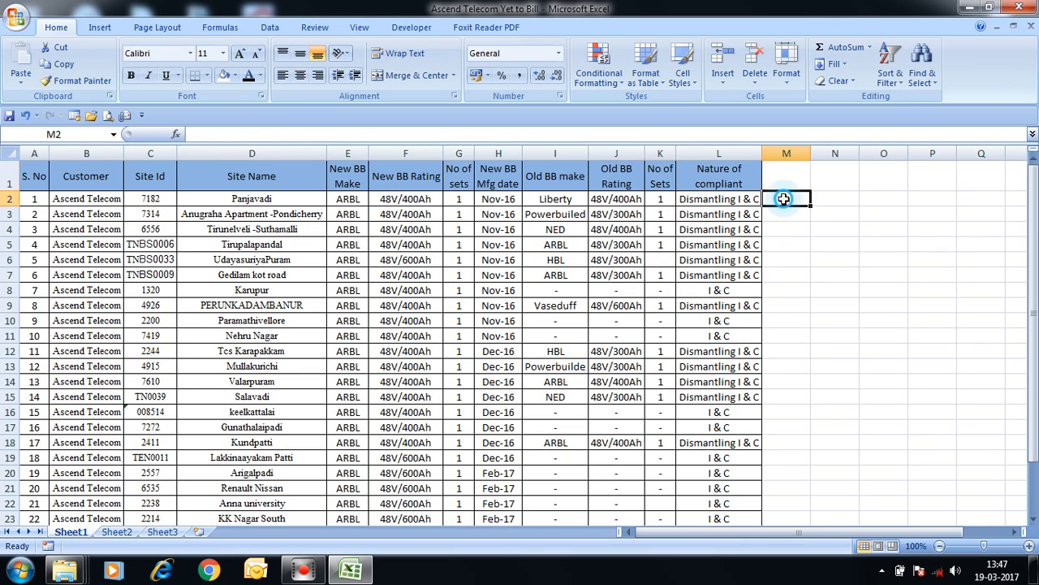
left_click(792, 173)
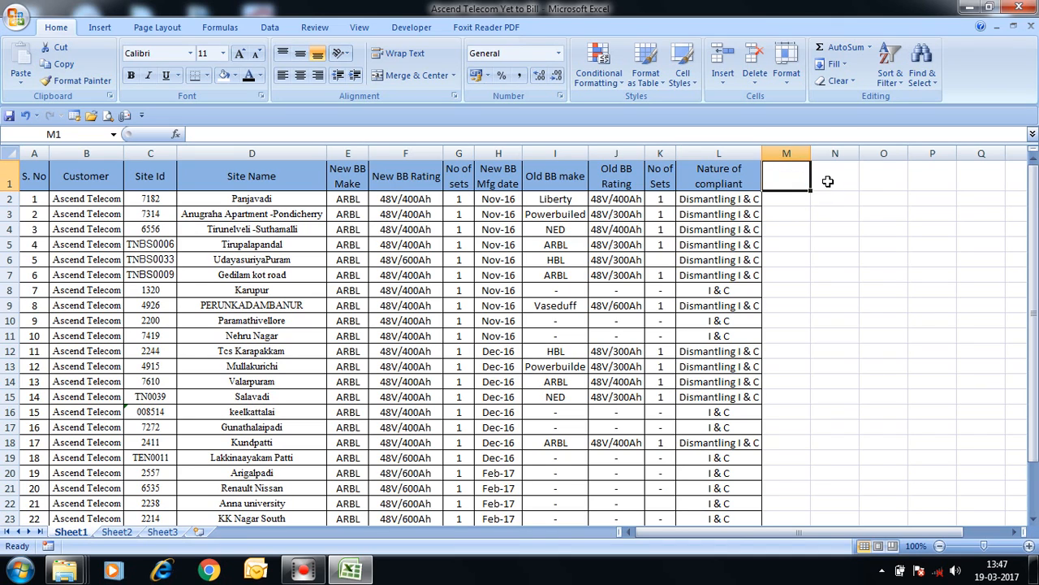
left_click(823, 177)
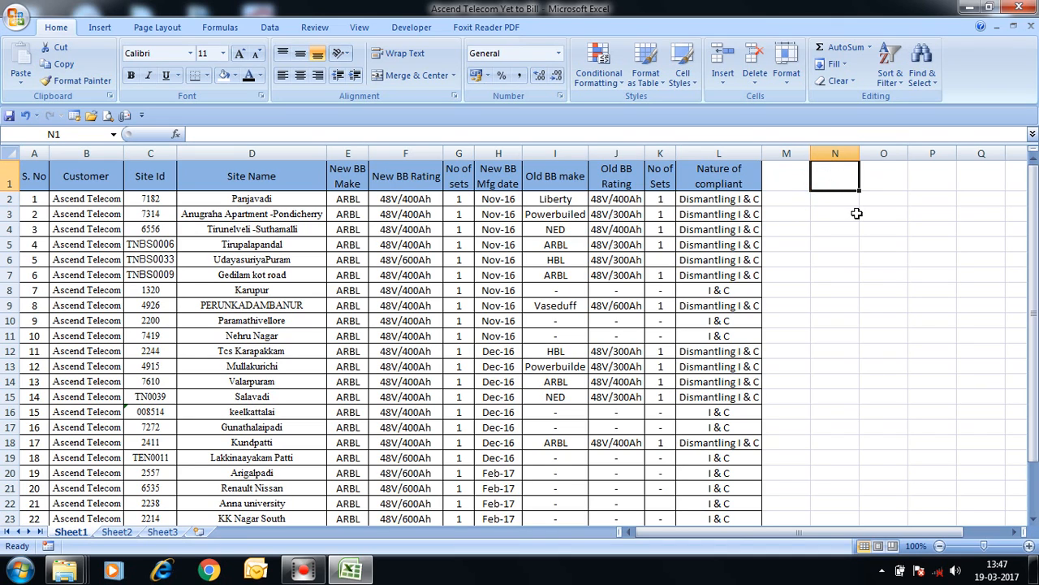
type("Num")
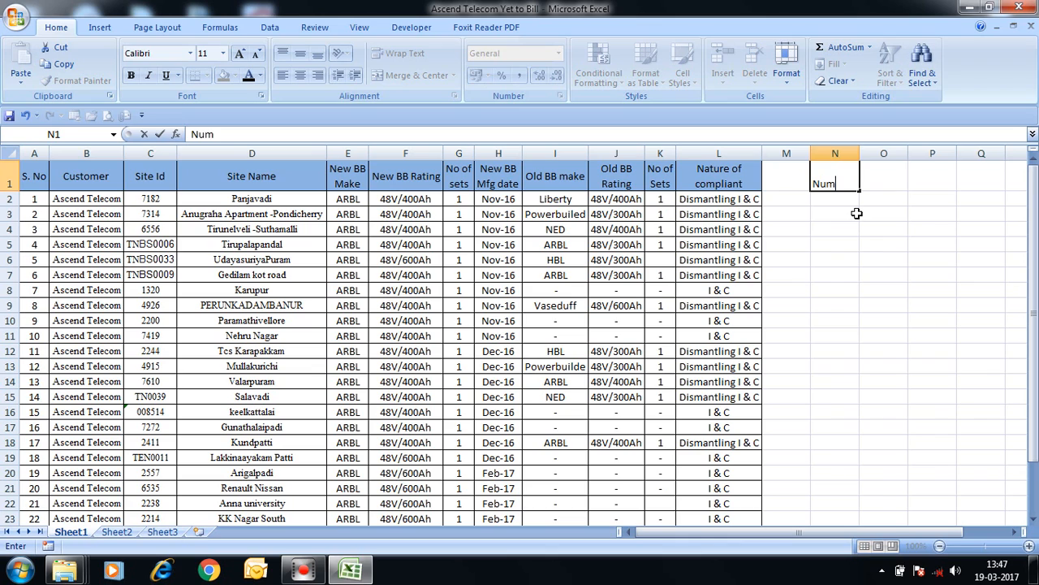
type("bwers")
key("Return")
Enter 12 in cell N2 and 1 in cell N3 under the Numbers heading
type("12")
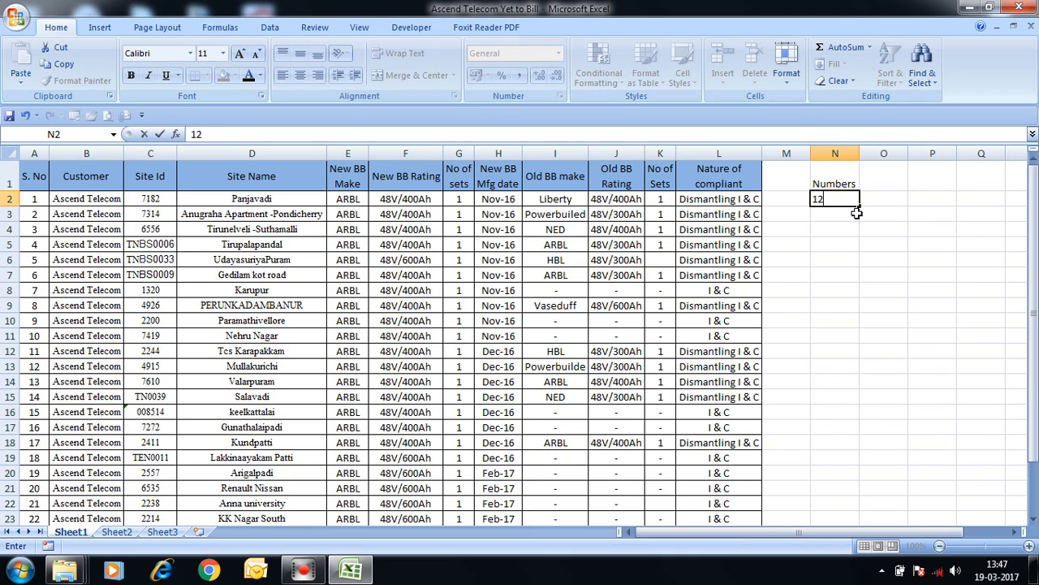
key("Return")
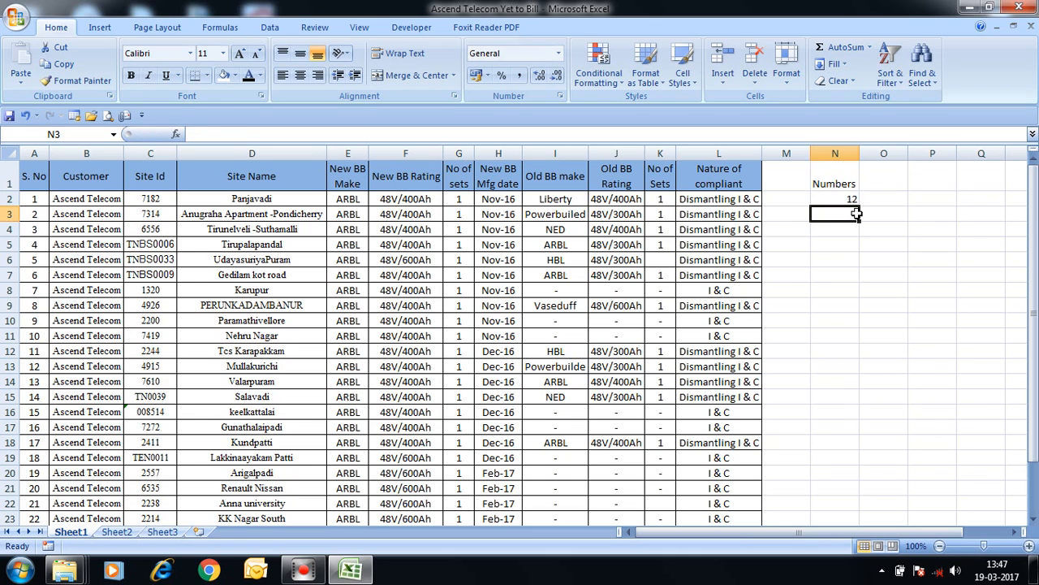
type("1")
key("Up")
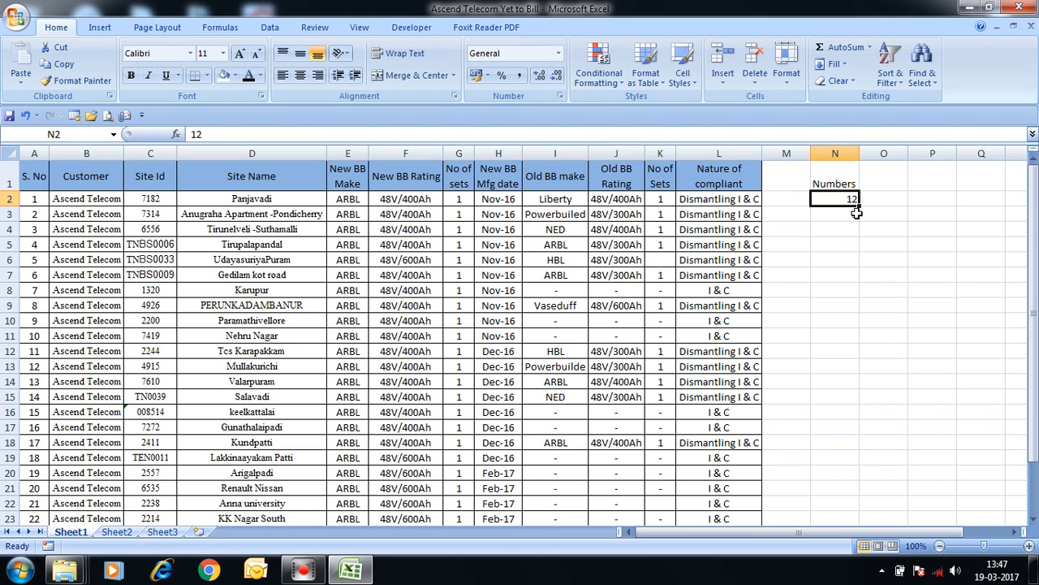
key("Right")
key("Right")
key("Right")
key("Right")
key("Right")
key("Right")
key("Right")
key("Left")
key("Left")
key("Left")
key("Left")
key("Left")
key("Left")
key("Left")
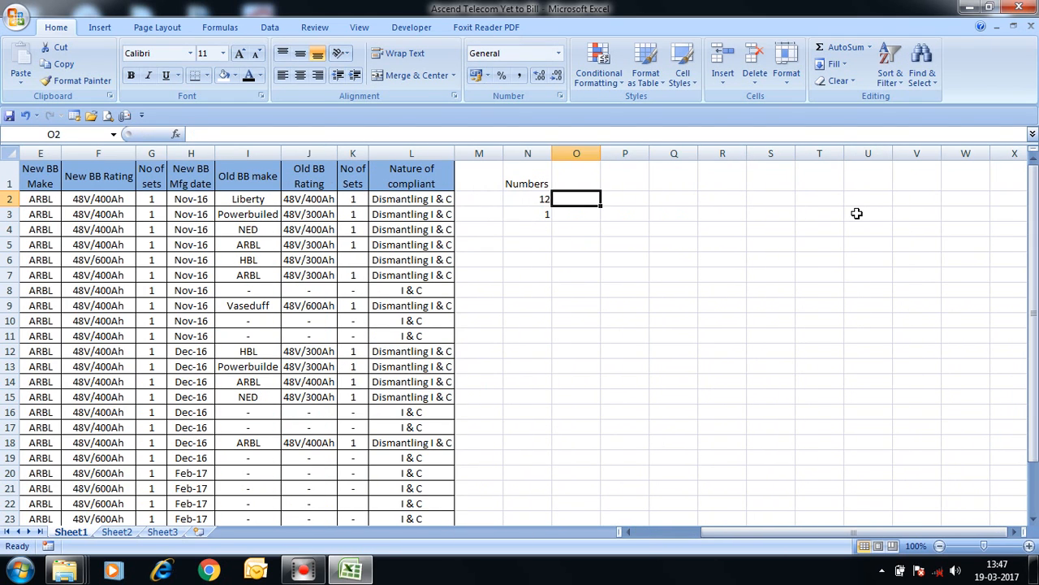
Replace the values under the Numbers heading with 1 in cell N2 and 2 in cell N3
type("1")
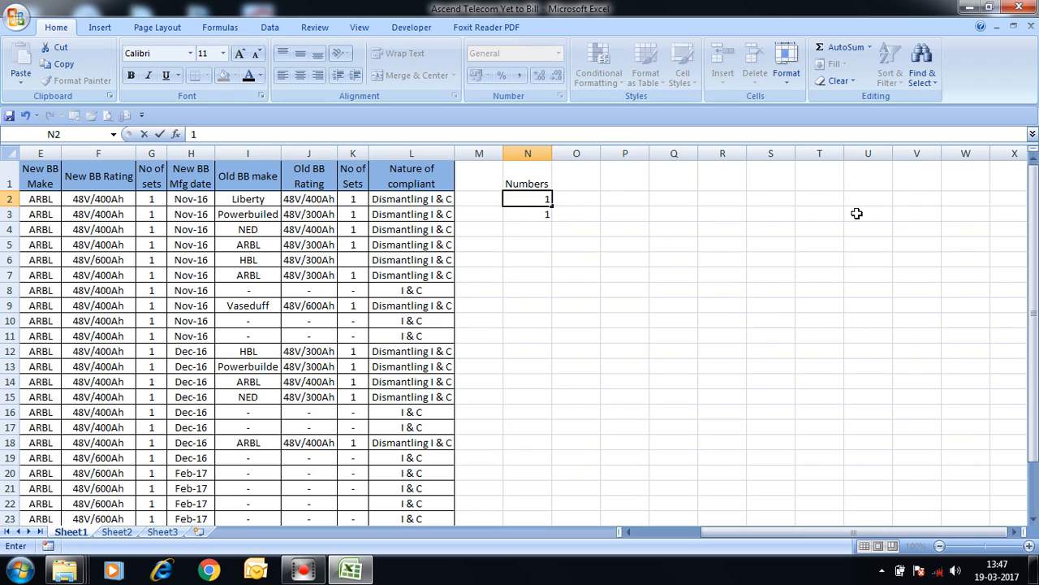
key("Return")
type("2")
key("Return")
key("Up")
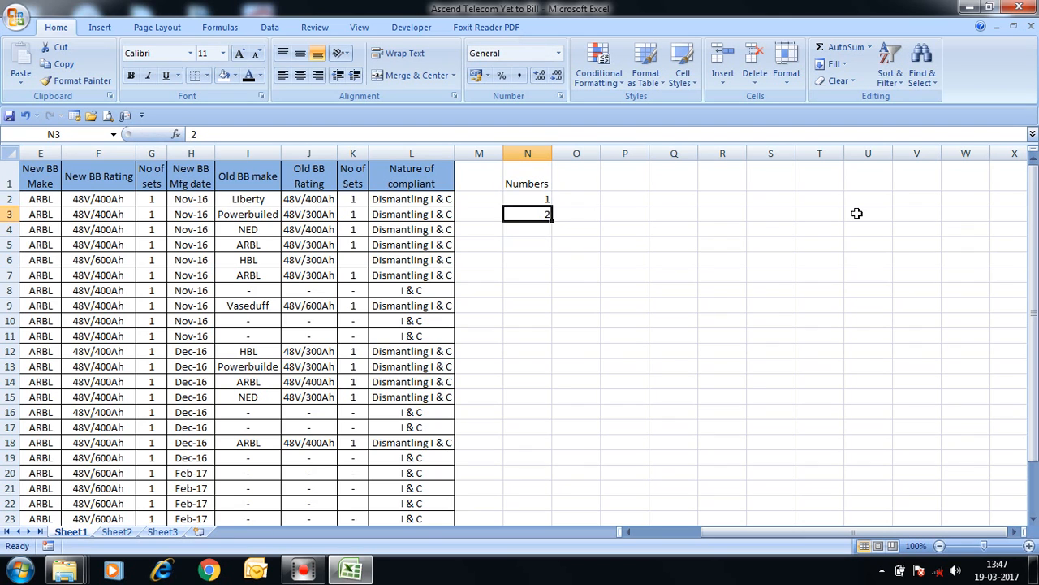
key("Up")
key("shift+Down")
key("shift+Down")
key("shift+Down")
key("shift+Down")
key("shift+Down")
key("shift+Down")
key("shift+Down")
key("shift+Down")
key("shift+Down")
key("shift+Down")
key("shift+Down")
key("shift+Down")
key("shift+Down")
key("shift+Down")
key("shift+Down")
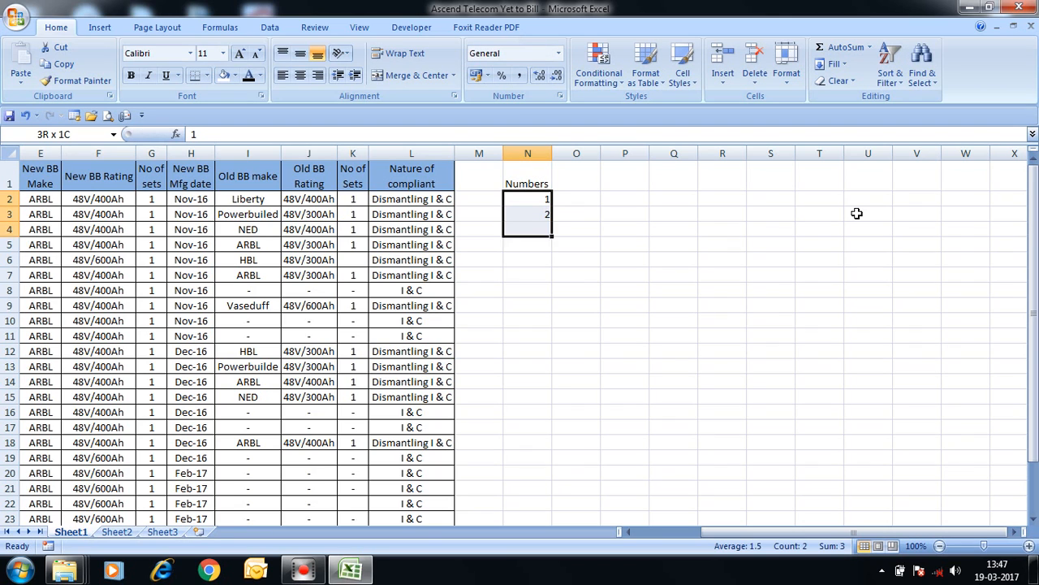
key("shift+Down")
key("shift+Down")
key("shift+Down")
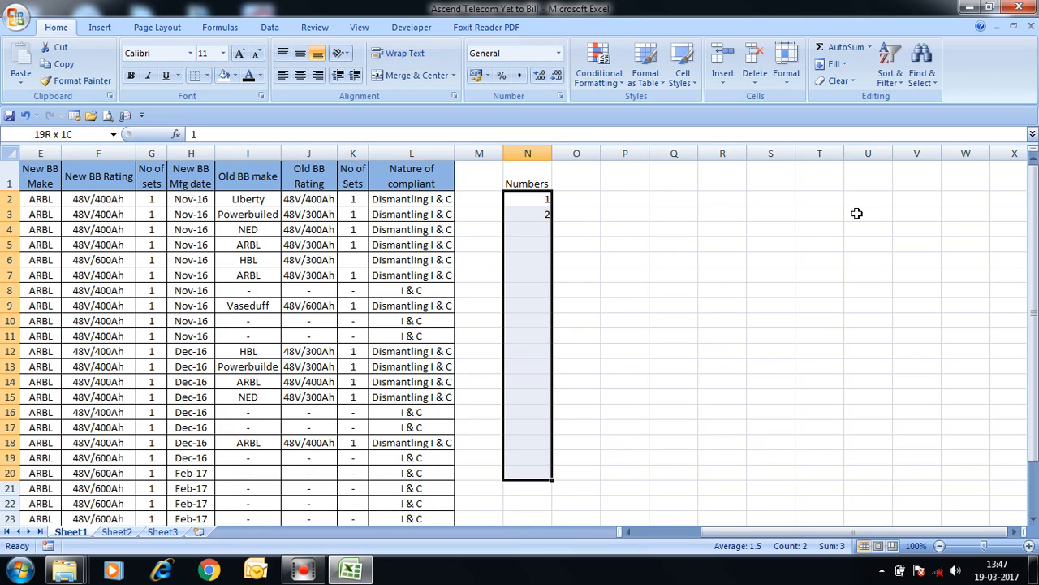
left_click(755, 261)
Extend the number series from N2:N3 down to cell N27, numbering the rows 1 to 26
left_click_drag(544, 199, 544, 468)
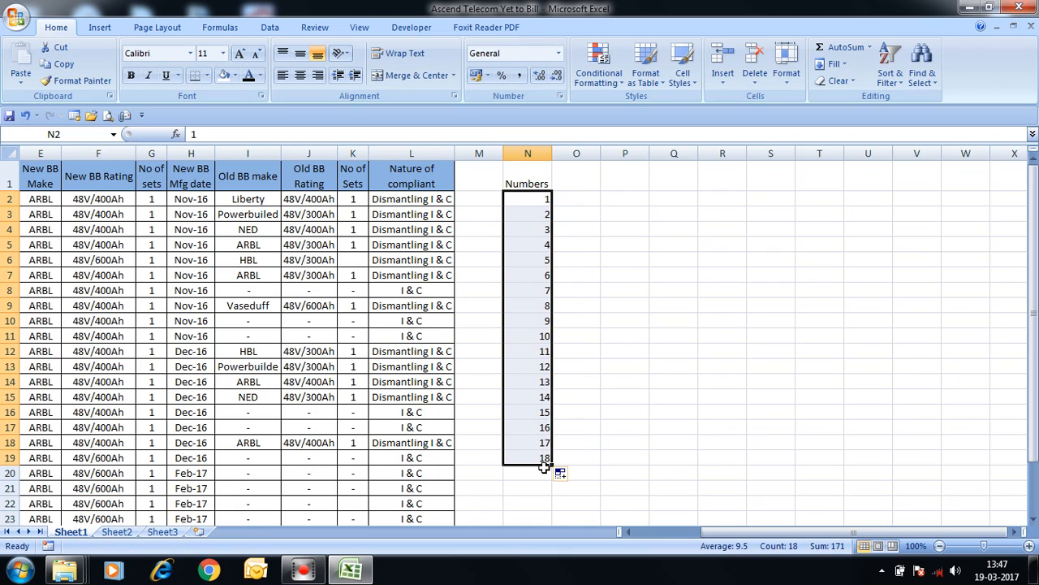
left_click(548, 151)
scroll(535, 307, "down", 1)
scroll(536, 307, "up", 1)
left_click_drag(550, 464, 559, 525)
scroll(562, 459, "down", 2)
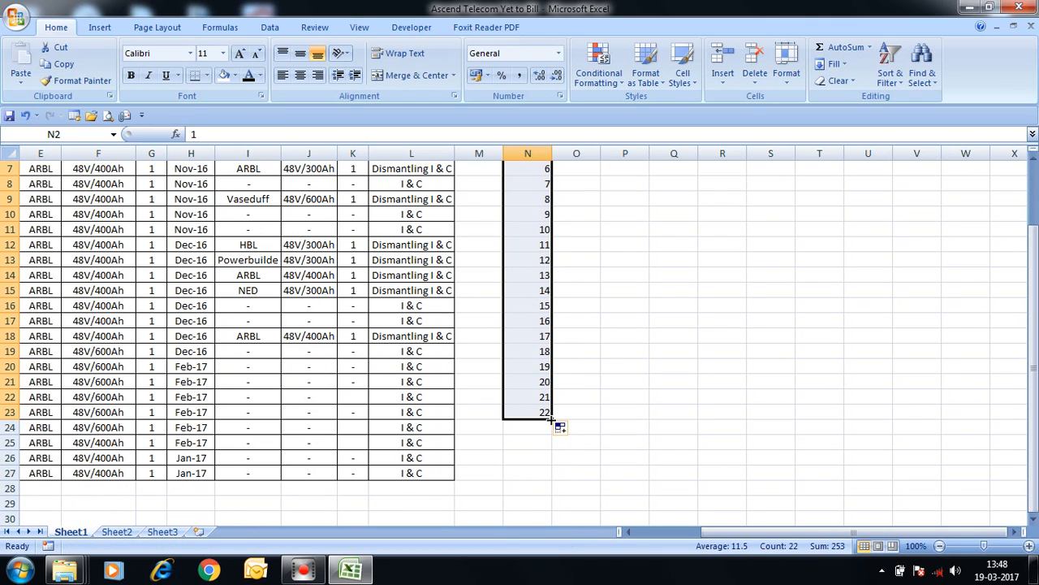
left_click_drag(550, 417, 554, 482)
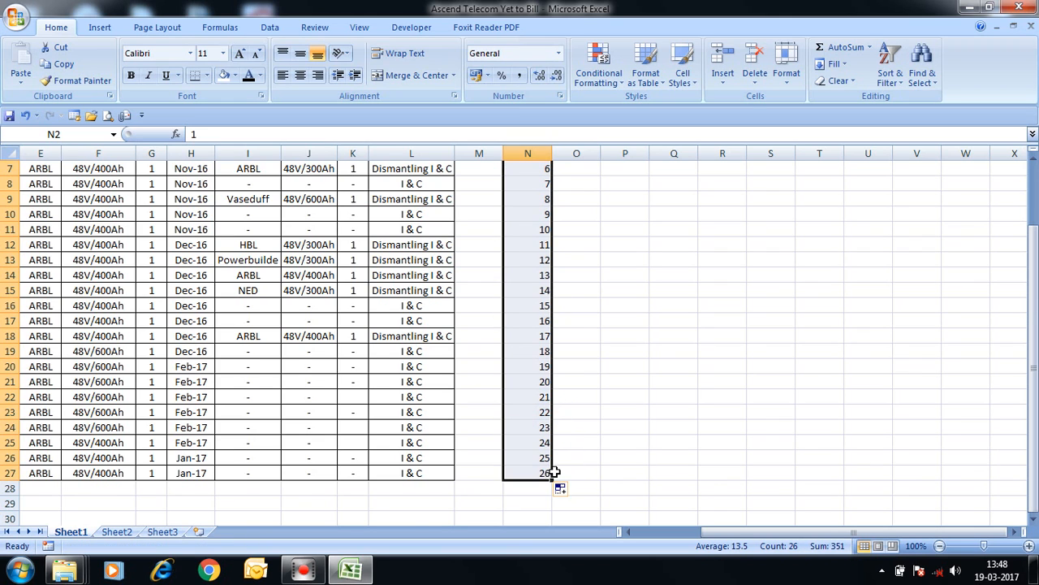
Check the first and last numbers of the series and clear the contents of N2:N27
scroll(556, 471, "up", 2)
left_click(545, 199)
scroll(555, 257, "down", 3)
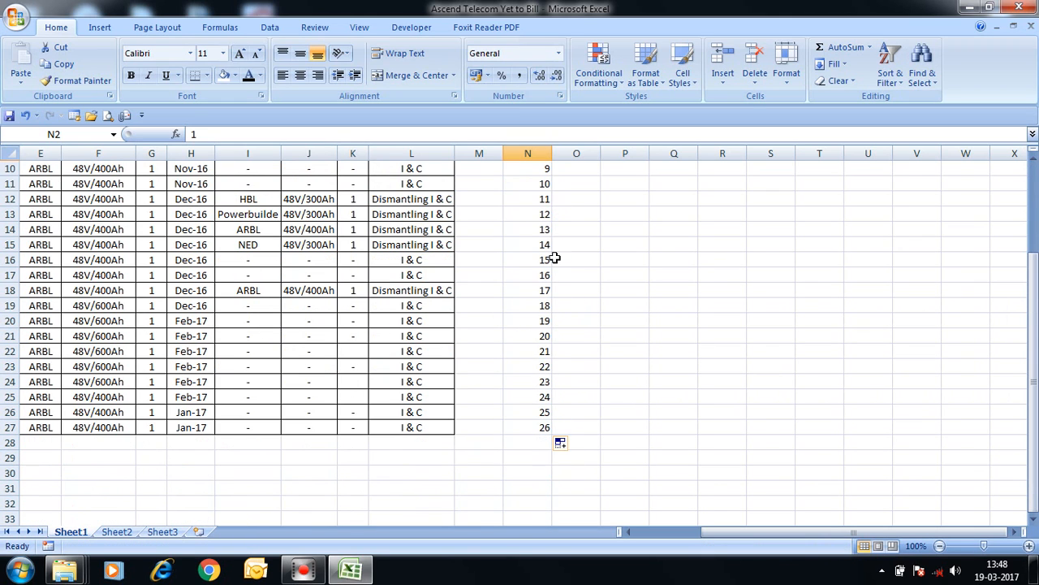
left_click(544, 430)
scroll(561, 365, "up", 3)
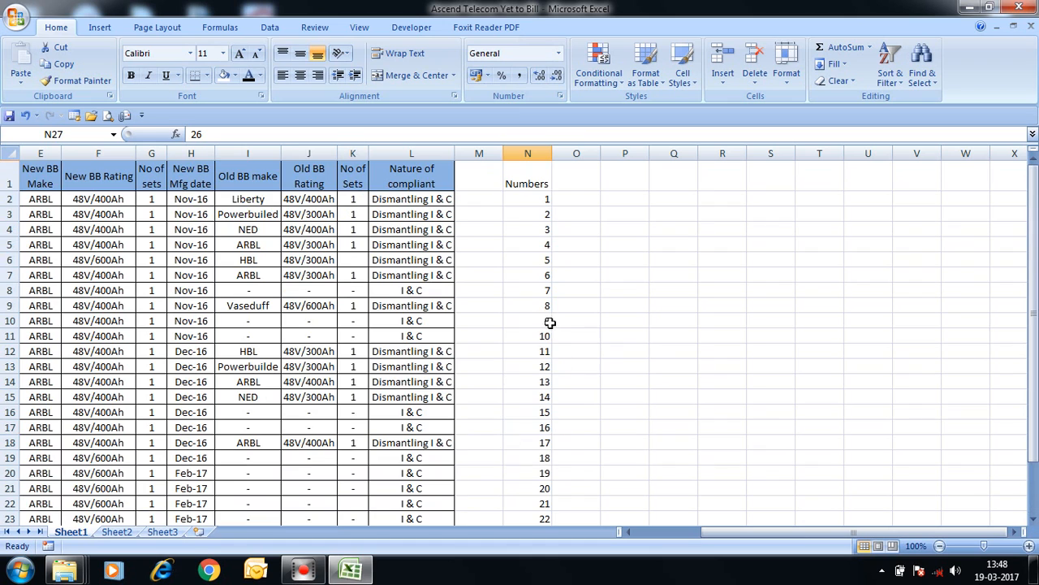
left_click_drag(526, 197, 544, 500)
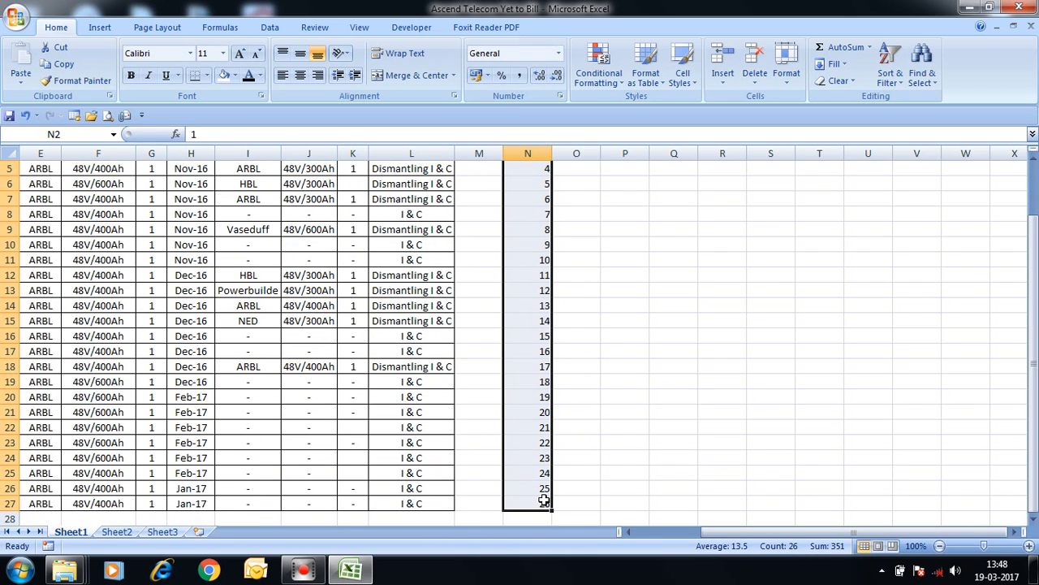
key("Delete")
left_click(622, 279)
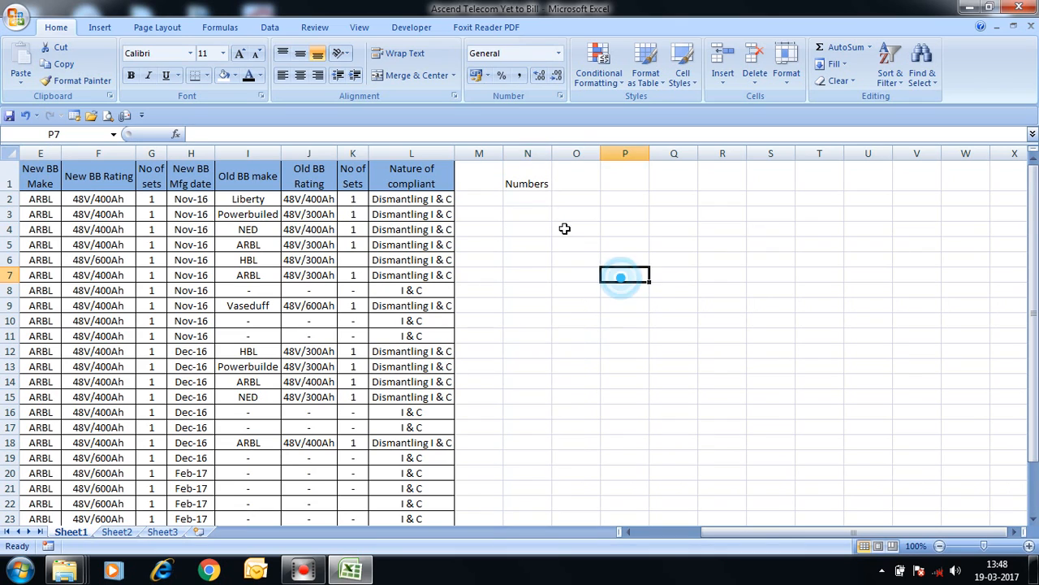
Enter 1 in cell N2 and 2 in cell N3 as the start of a new number series
left_click(528, 199)
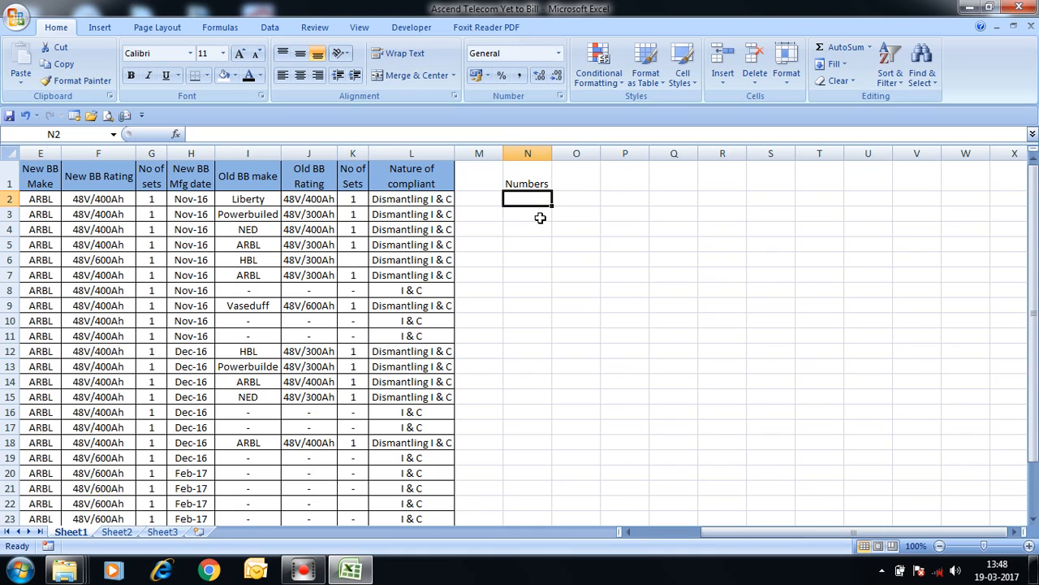
type("1")
key("Return")
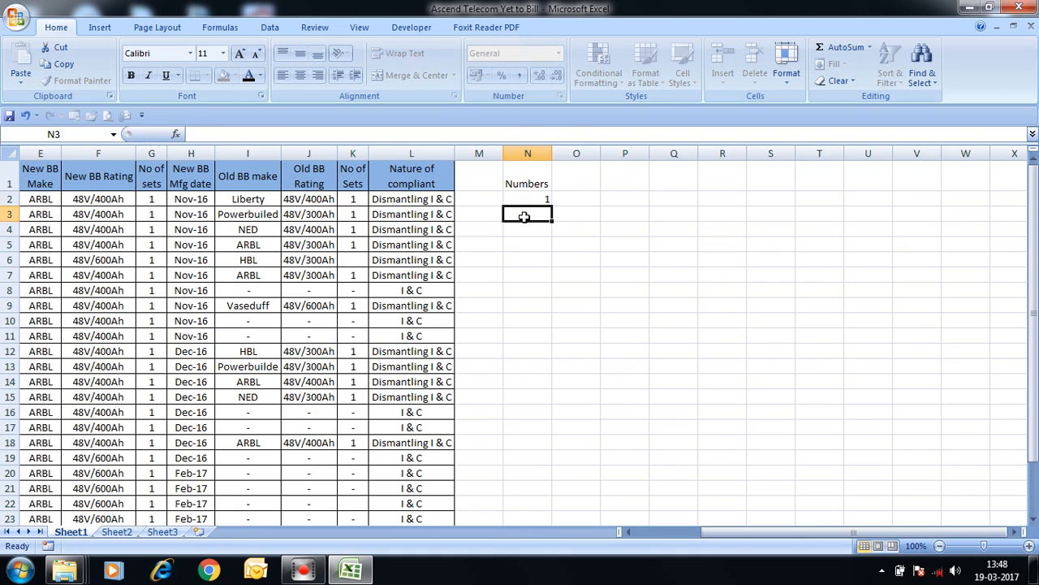
type("2")
key("Return")
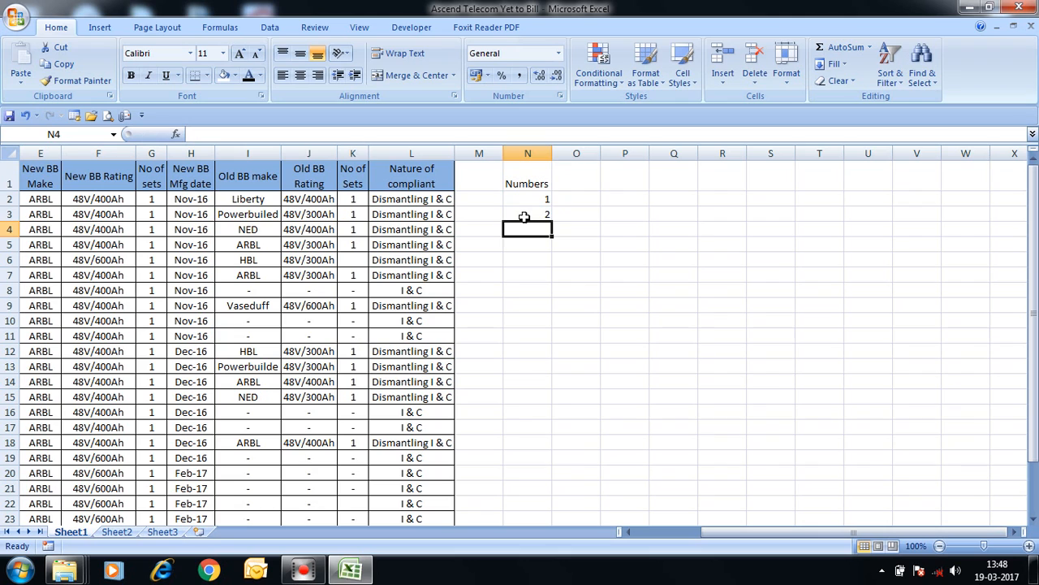
Select the range N2:N27, from the first number under the Numbers heading down to the last table row
key("Right")
key("Up")
key("Up")
key("Left")
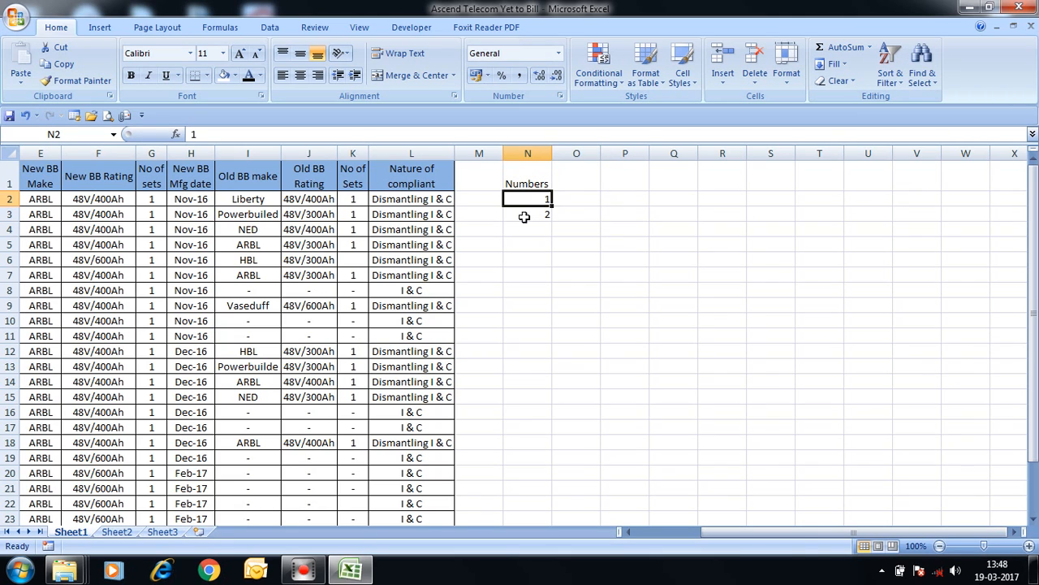
key("shift+Down")
key("shift+Down")
key("shift+Down")
key("shift+Down")
key("shift+Down")
key("shift+Down")
key("shift+Down")
key("shift+Down")
key("shift+Down")
key("shift+Down")
key("shift+Down")
key("shift+Down")
key("shift+Down")
key("shift+Down")
key("shift+Down")
key("shift+Down")
key("shift+Down")
key("shift+Down")
key("shift+Down")
key("shift+Down")
key("shift+Down")
key("shift+Down")
key("shift+Down")
key("shift+Down")
key("shift+Down")
key("shift+Down")
key("shift+Down")
key("shift+Down")
key("shift+Down")
key("shift+Down")
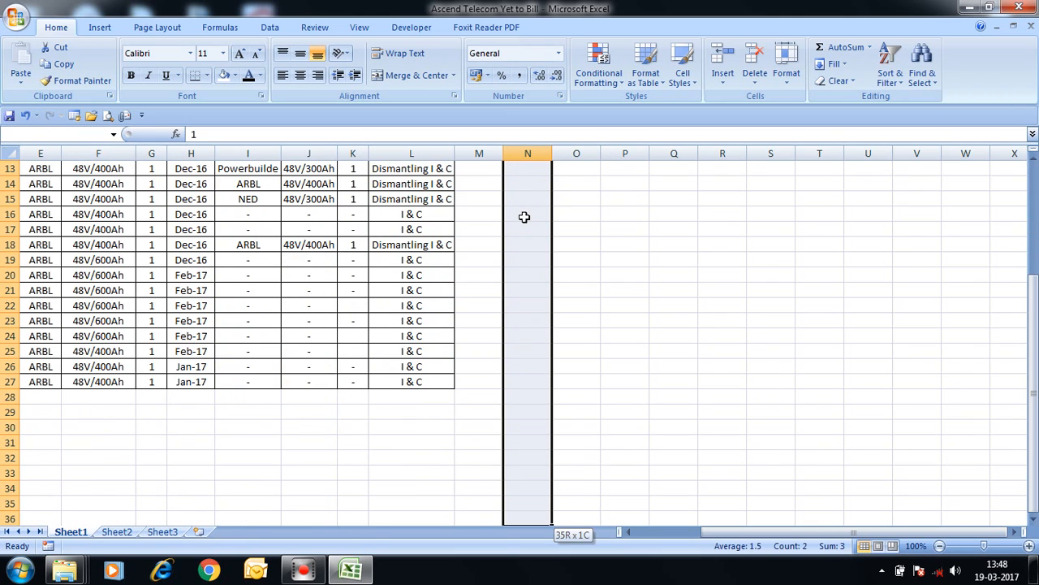
key("shift+Up")
key("shift+Up")
key("shift+Up")
key("shift+Up")
key("shift+Up")
key("shift+Up")
key("shift+Up")
key("shift+Up")
key("shift+Up")
key("shift+Up")
key("shift+Up")
key("shift+Up")
key("shift+Down")
key("shift+Down")
key("shift+Down")
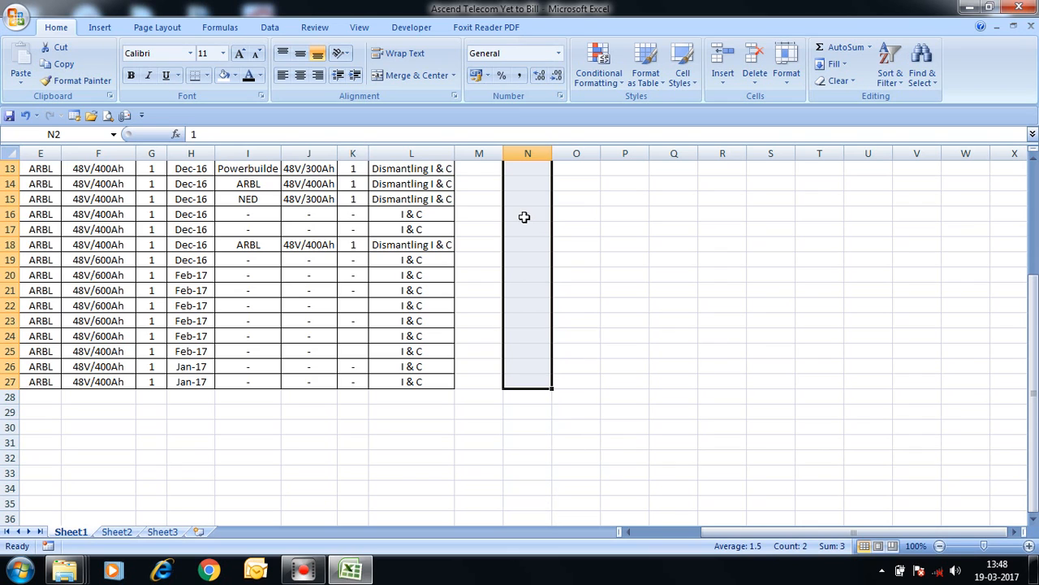
key("alt+e")
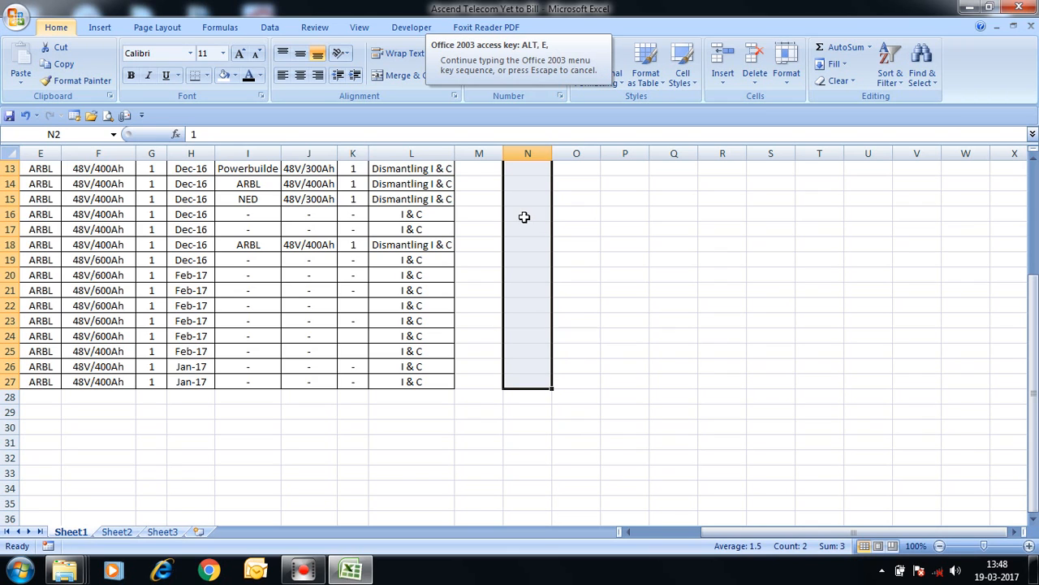
key("Escape")
type("i")
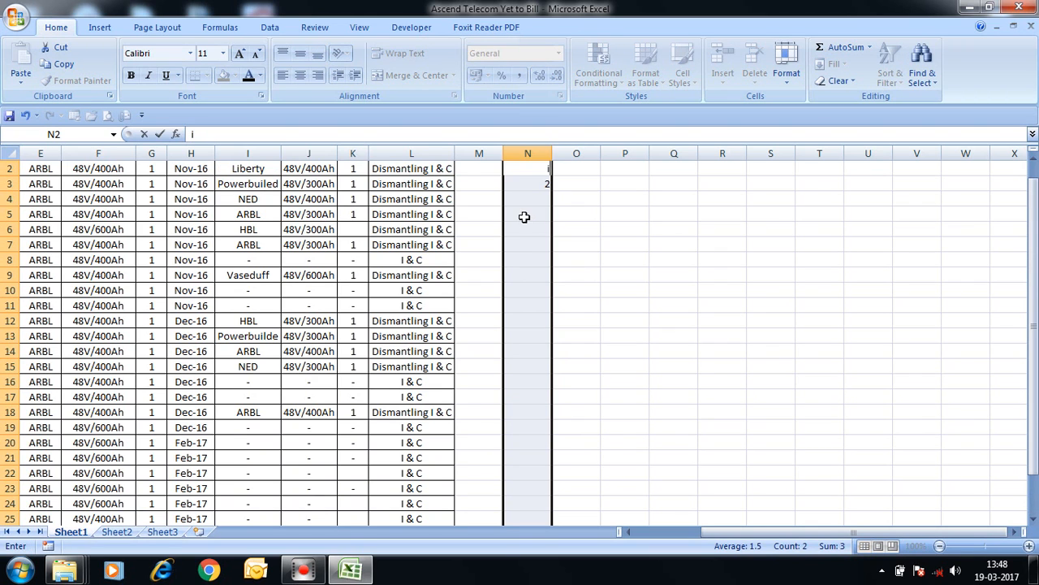
key("Escape")
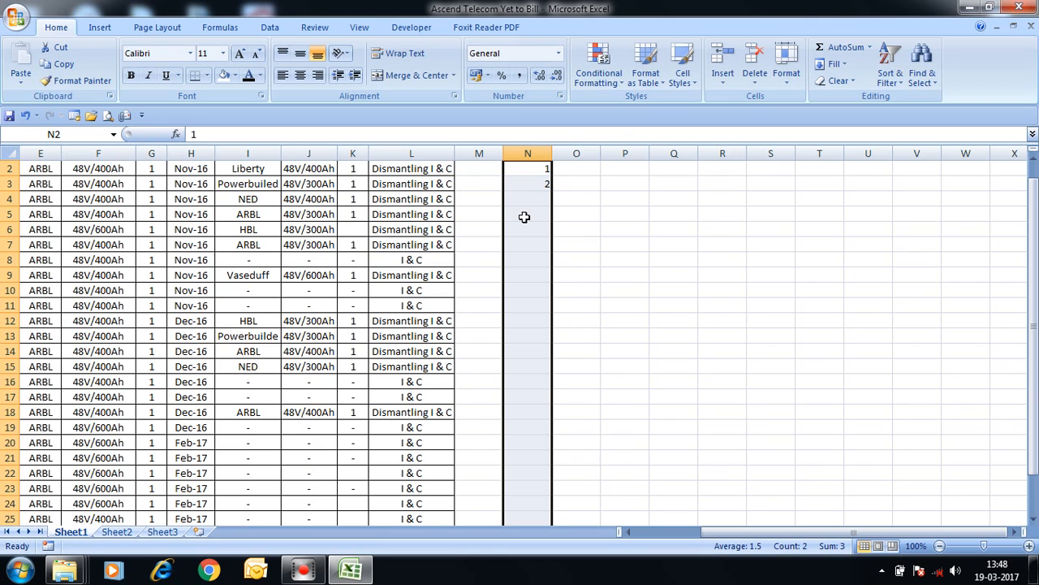
Fill the selected range N2:N27 with the Series command, in columns with the AutoFill type
key("alt")
key("e")
key("s")
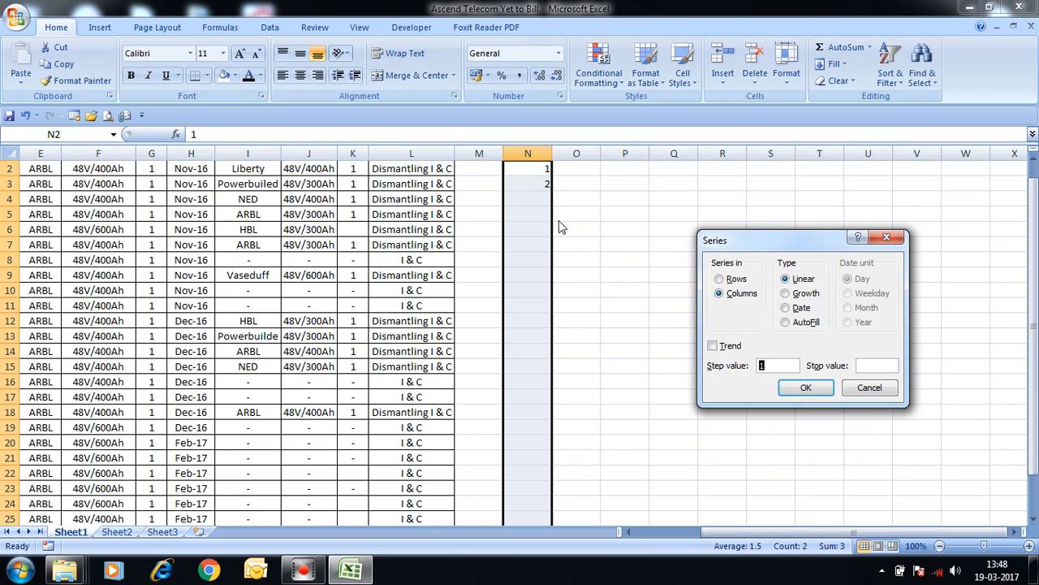
left_click_drag(756, 240, 711, 208)
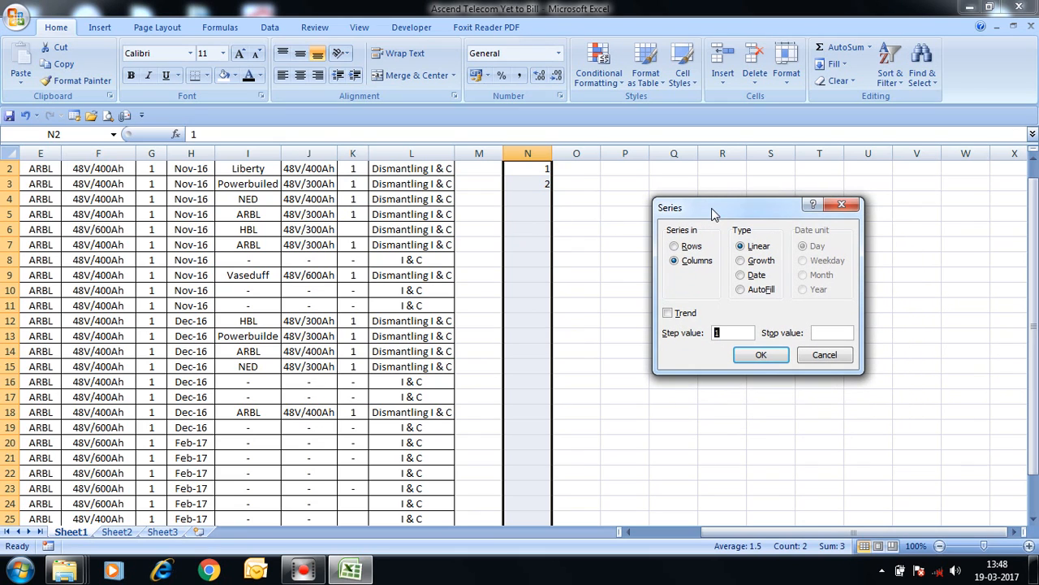
double_click(739, 290)
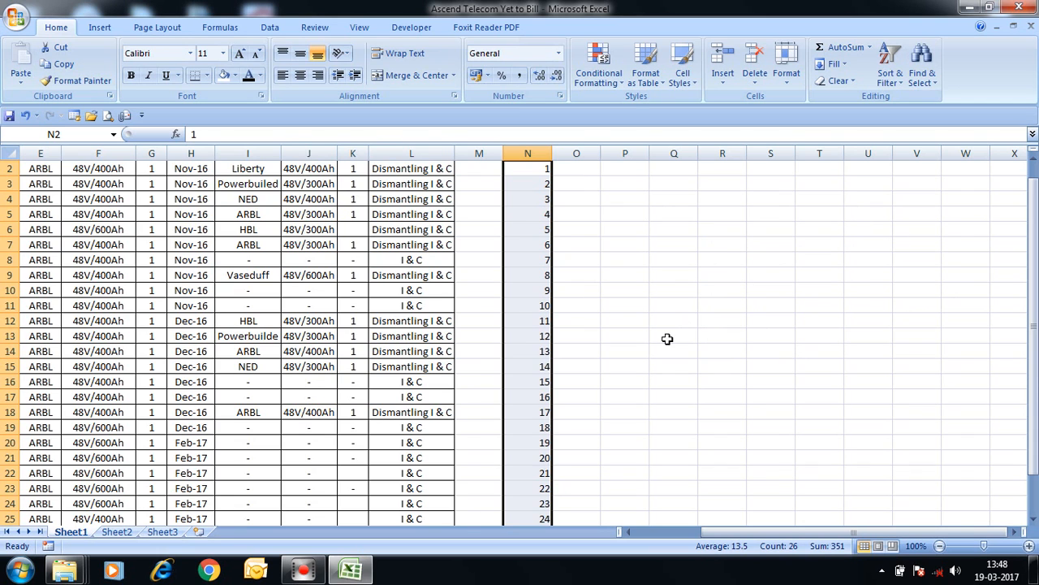
scroll(677, 390, "down", 4)
scroll(622, 409, "up", 4)
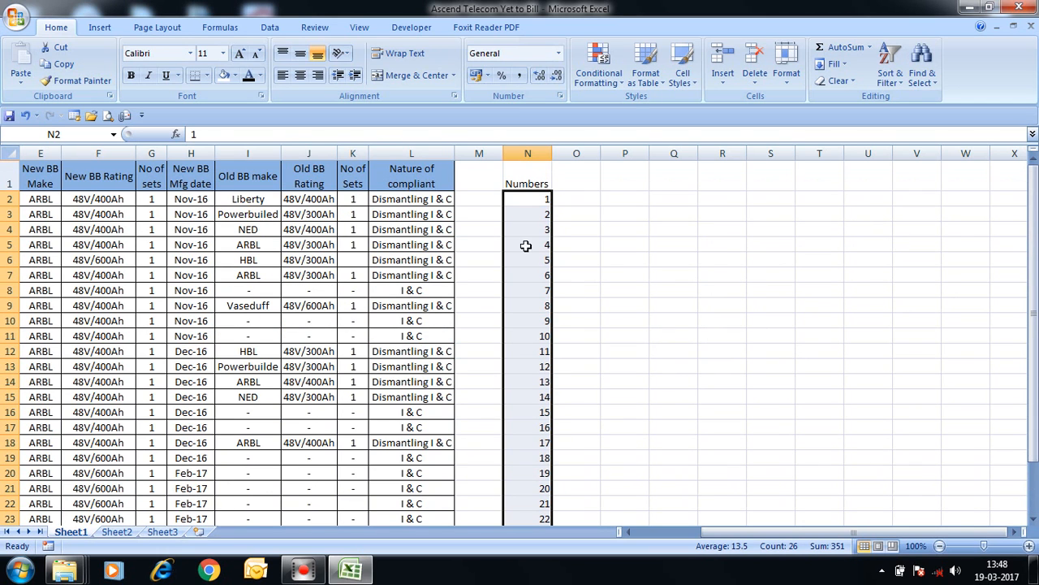
Enter the heading "week" in cell P1
left_click(565, 183)
left_click(626, 174)
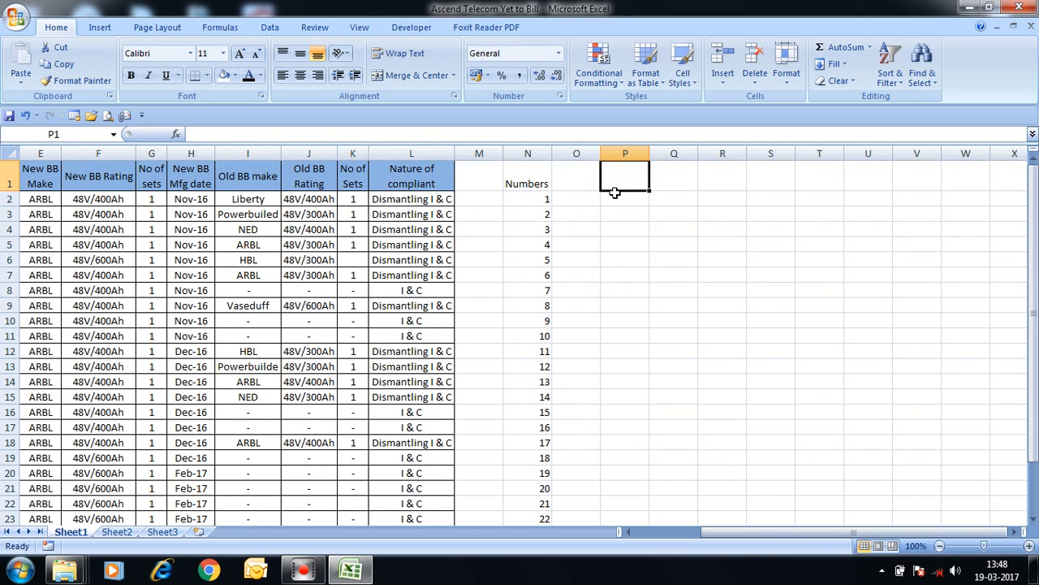
type("week")
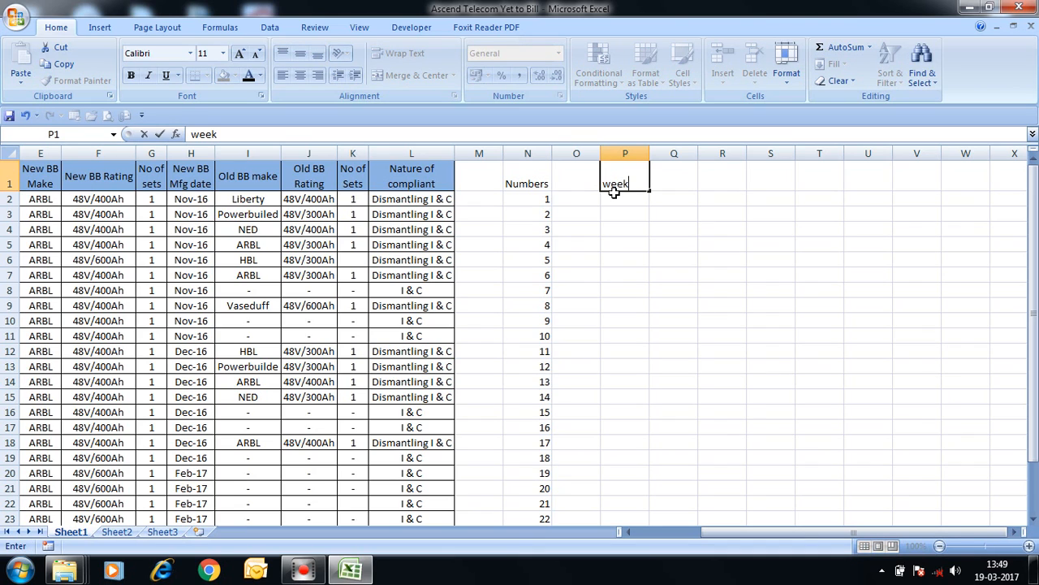
key("Return")
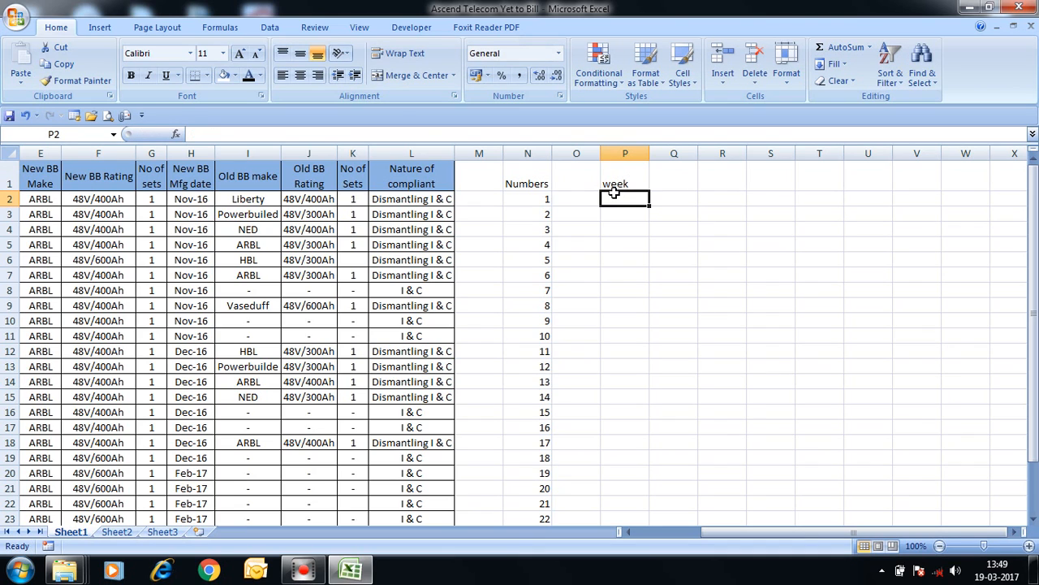
key("Right")
key("Right")
key("Up")
key("alt")
key("y")
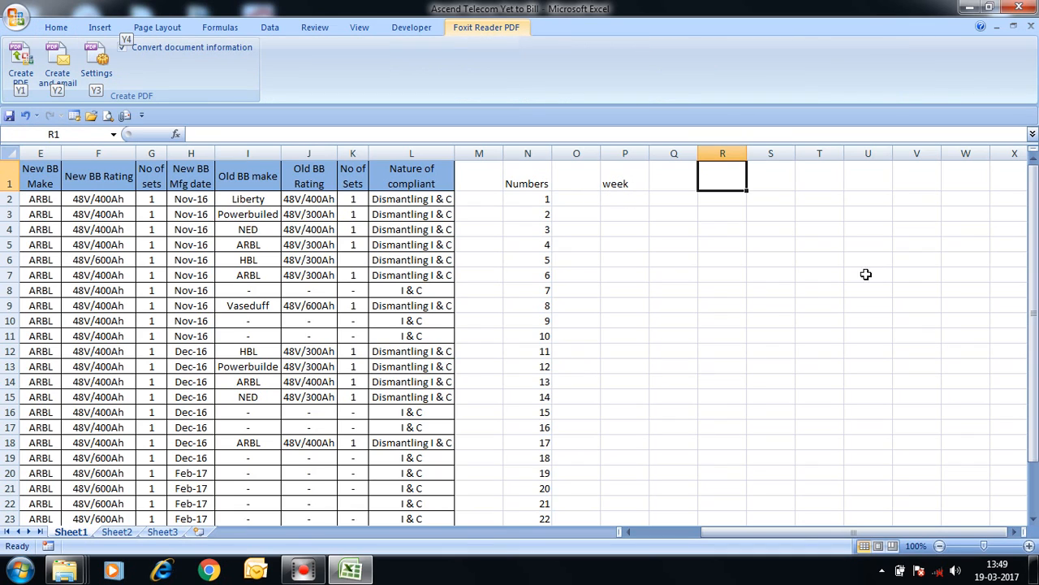
left_click(695, 245)
Enter the headings "years" in cell Q1 and "month" in cell R1
left_click(680, 180)
type("years")
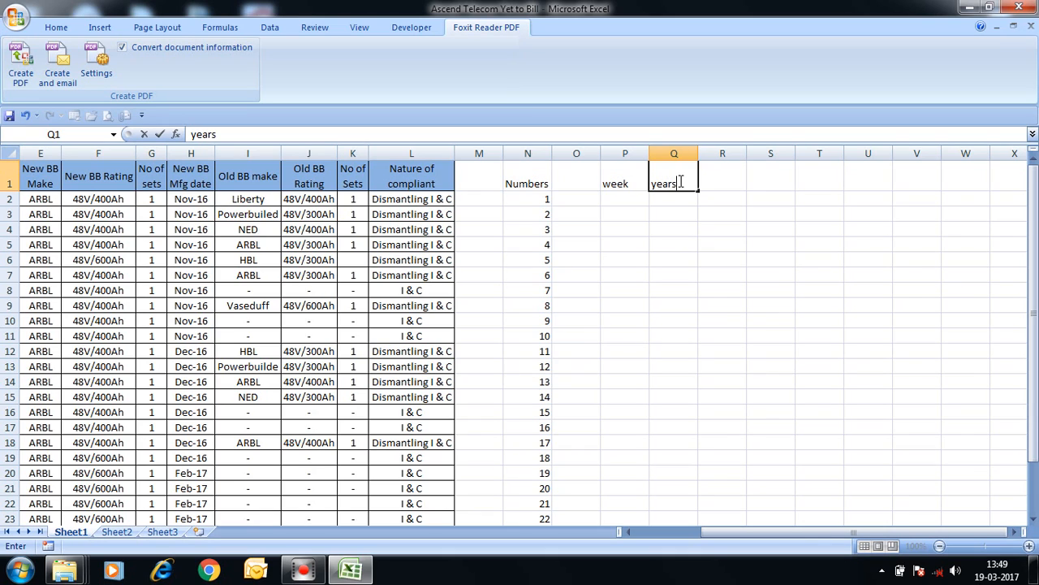
key("Return")
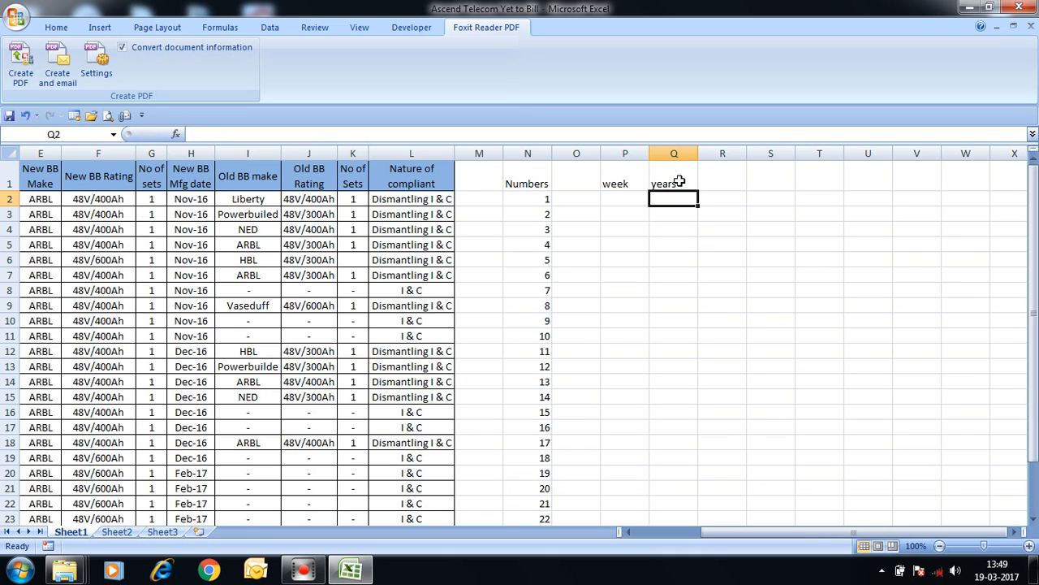
left_click(724, 184)
type("month")
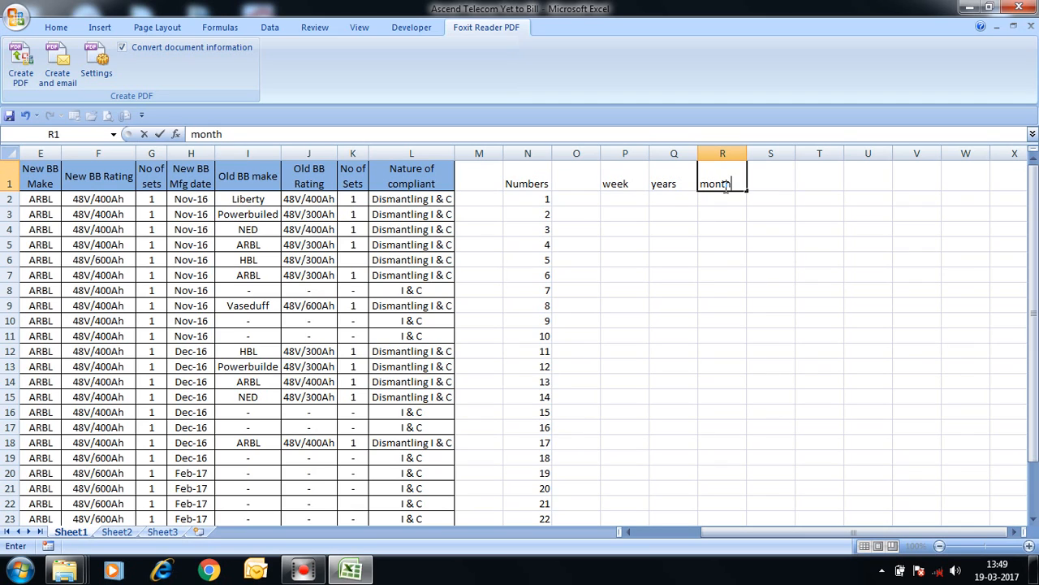
key("Return")
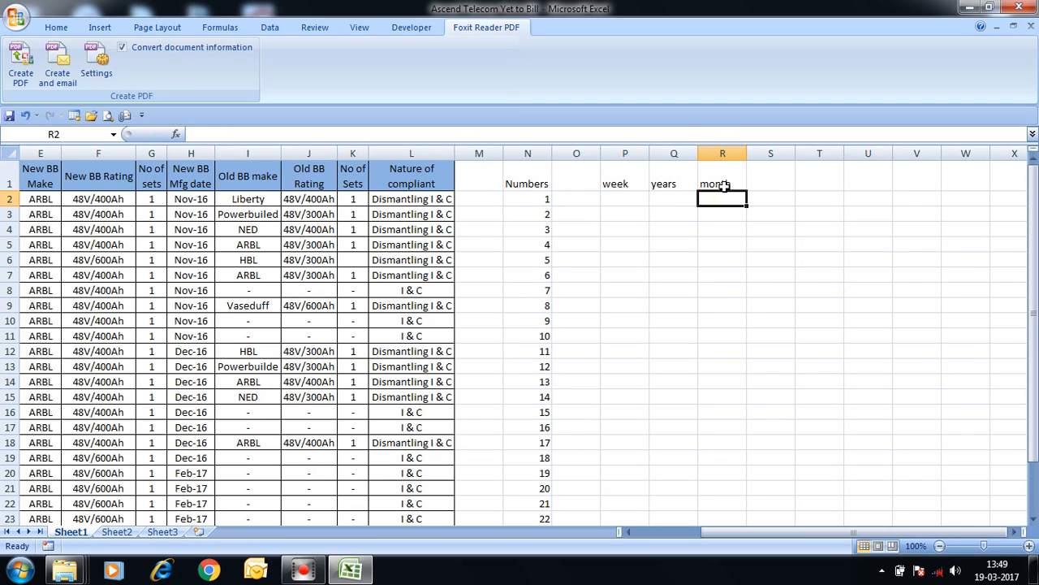
Enter Monday in cell P2 and Tuesday in cell P3 as the start of a weekday series
left_click(622, 204)
type("mon")
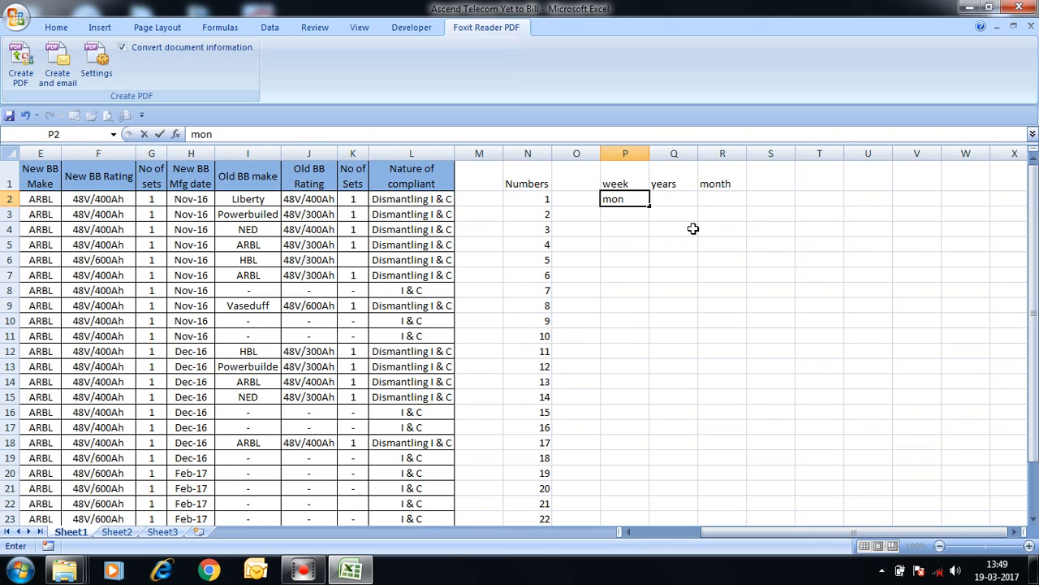
type("day")
key("Return")
type("Tu")
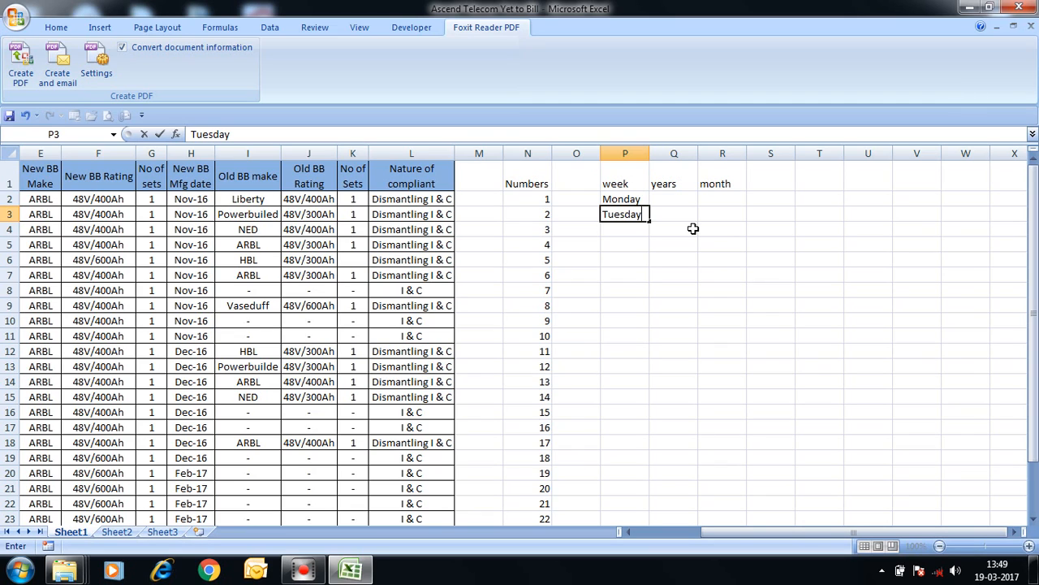
type("esday")
key("Return")
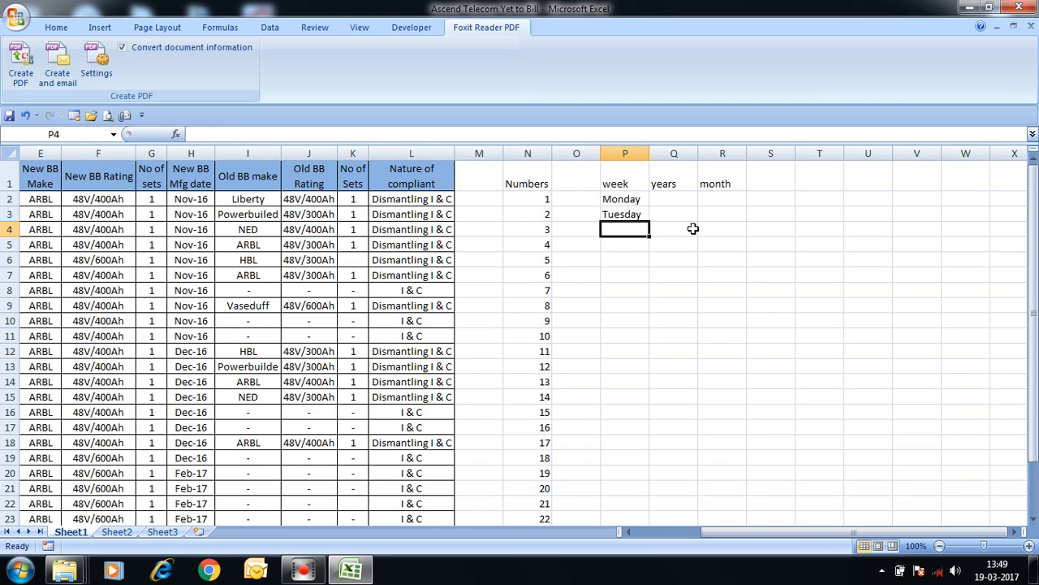
Extend the weekday series from P2:P3 down to cell P27
left_click(622, 199)
left_click_drag(622, 199, 656, 497)
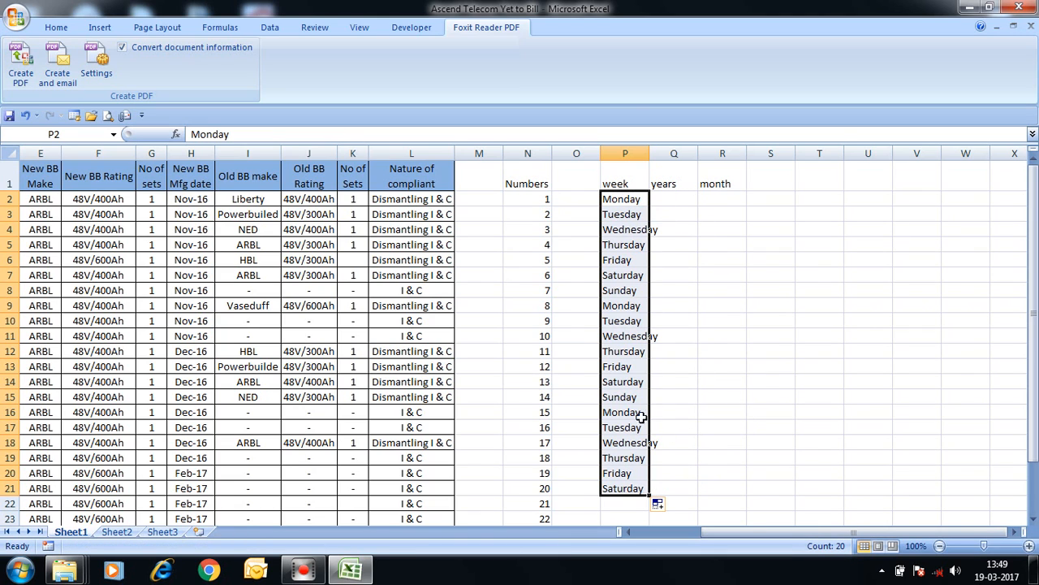
scroll(645, 426, "down", 1)
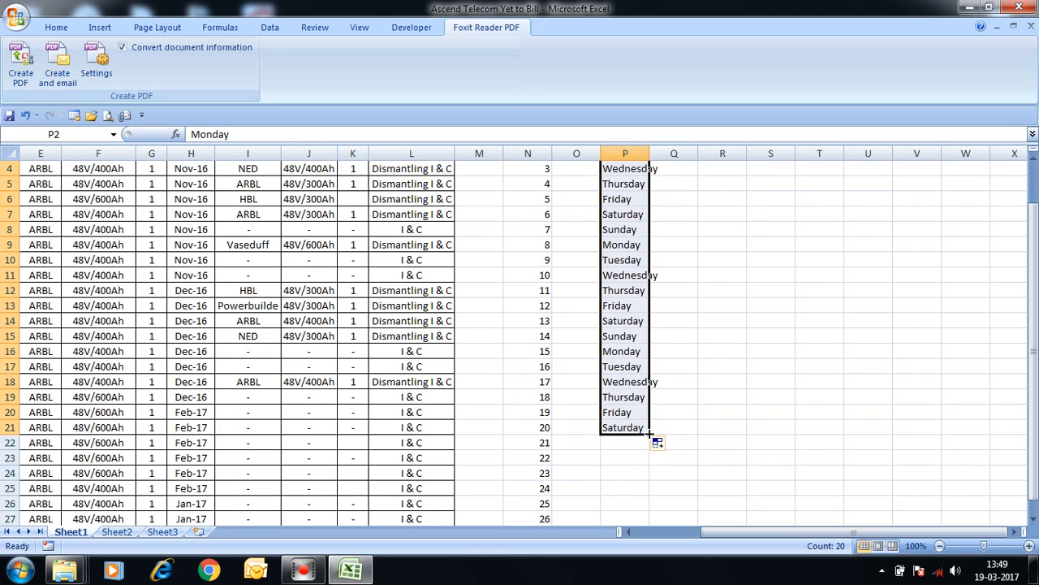
left_click_drag(650, 435, 626, 473)
scroll(626, 473, "up", 2)
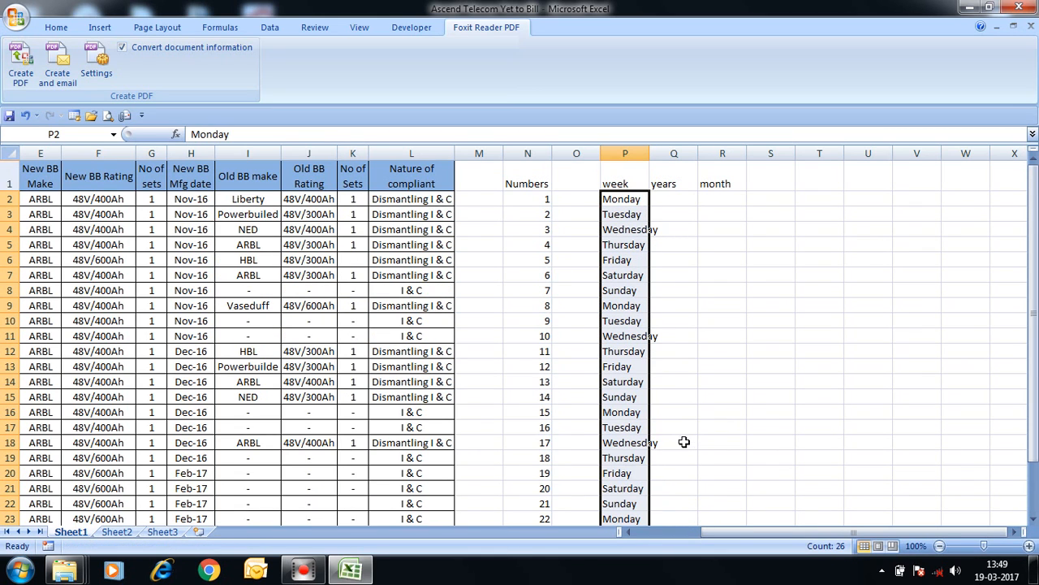
Enter Jan in cell Q2 and Feb in cell Q3, and extend the month series down to cell Q19
left_click(675, 203)
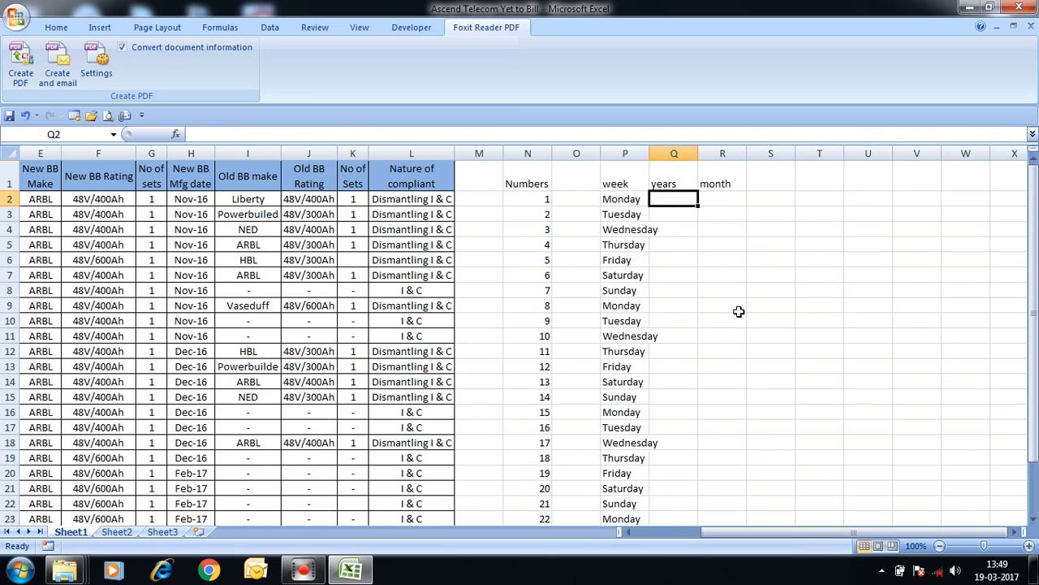
type("Jan")
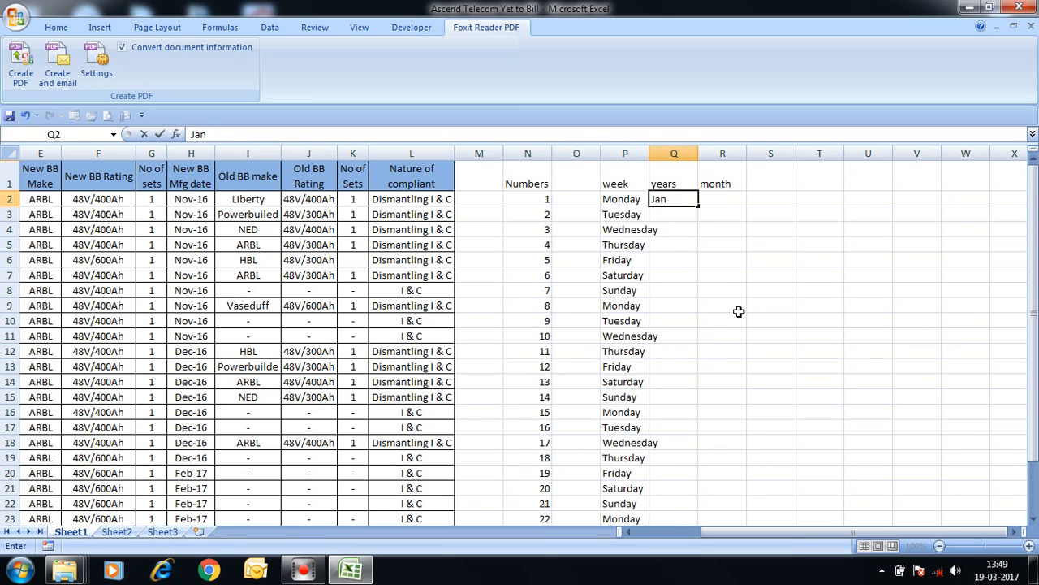
key("Return")
type("f")
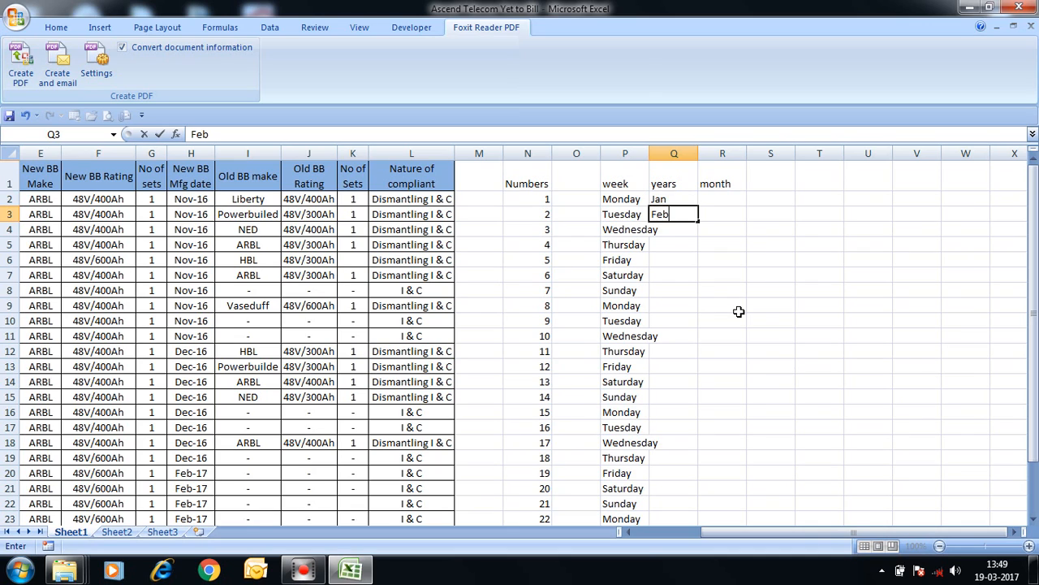
type("eb")
key("Return")
left_click_drag(675, 201, 705, 467)
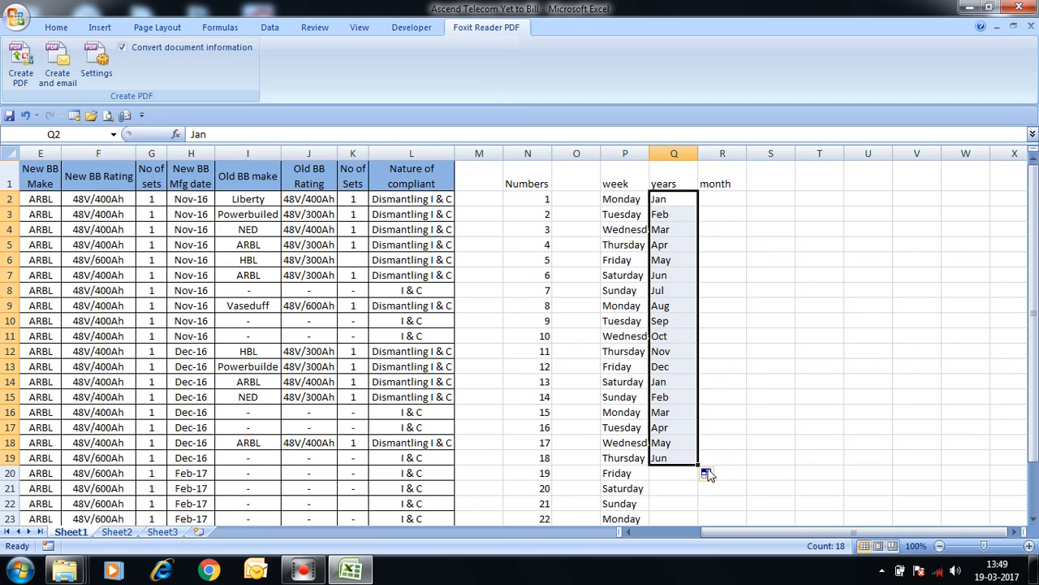
Clear the filled number, weekday and month series from N2:Q28, keeping the headings in row 1
left_click(716, 199)
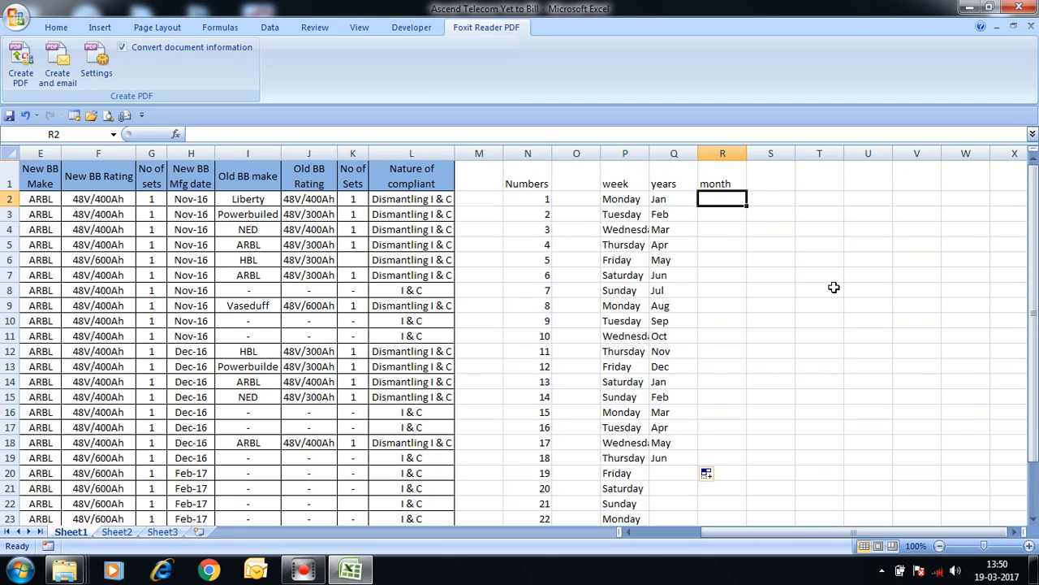
left_click(670, 365)
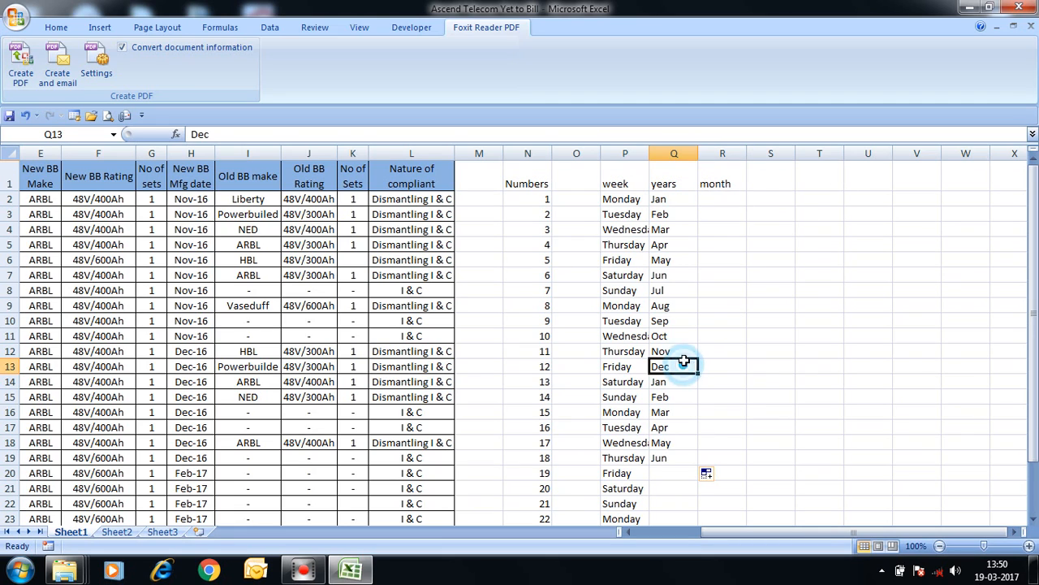
left_click_drag(610, 200, 621, 445)
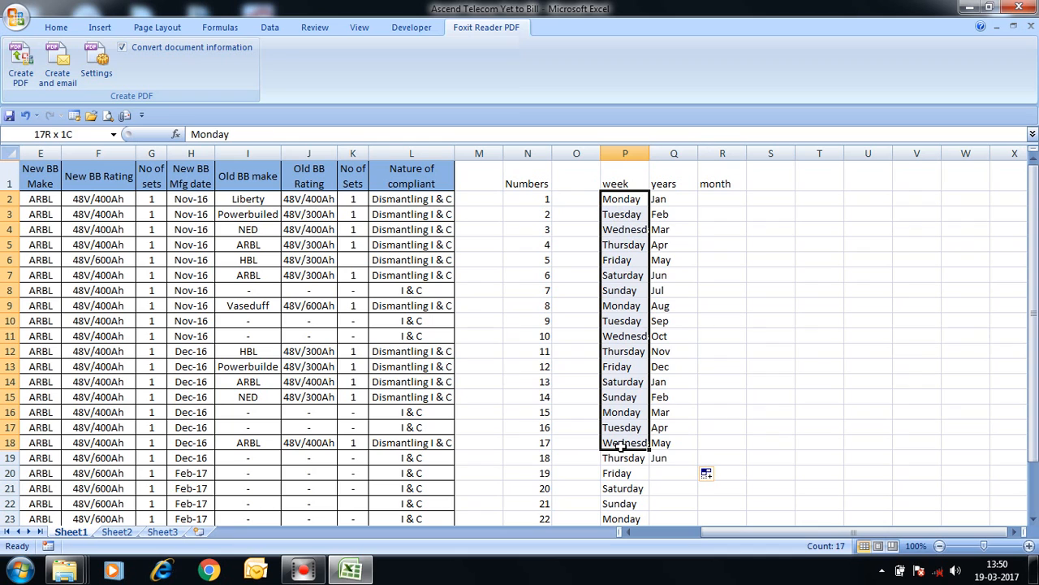
left_click_drag(530, 200, 680, 581)
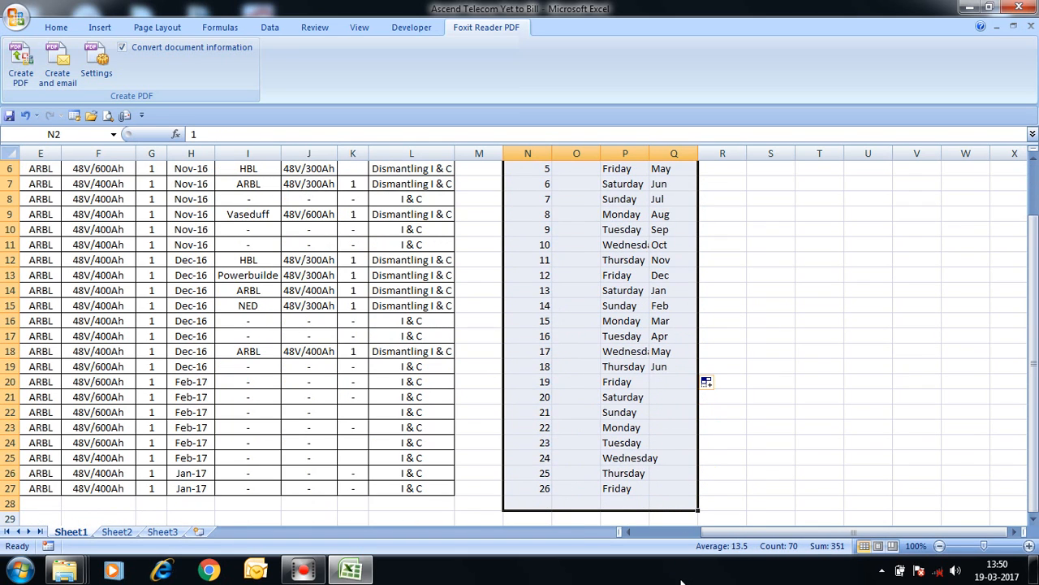
key("Delete")
scroll(557, 382, "up", 2)
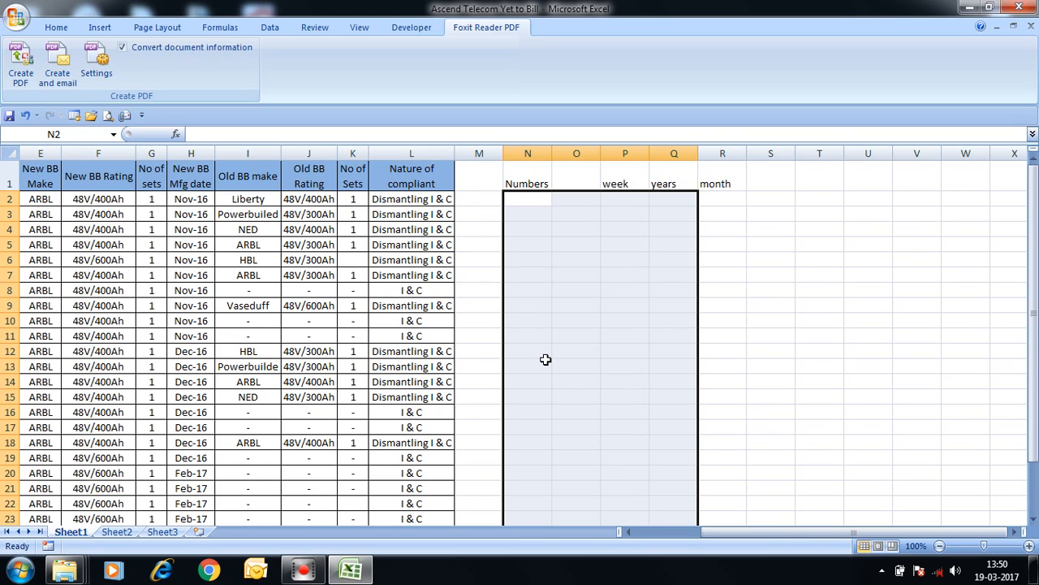
left_click(545, 248)
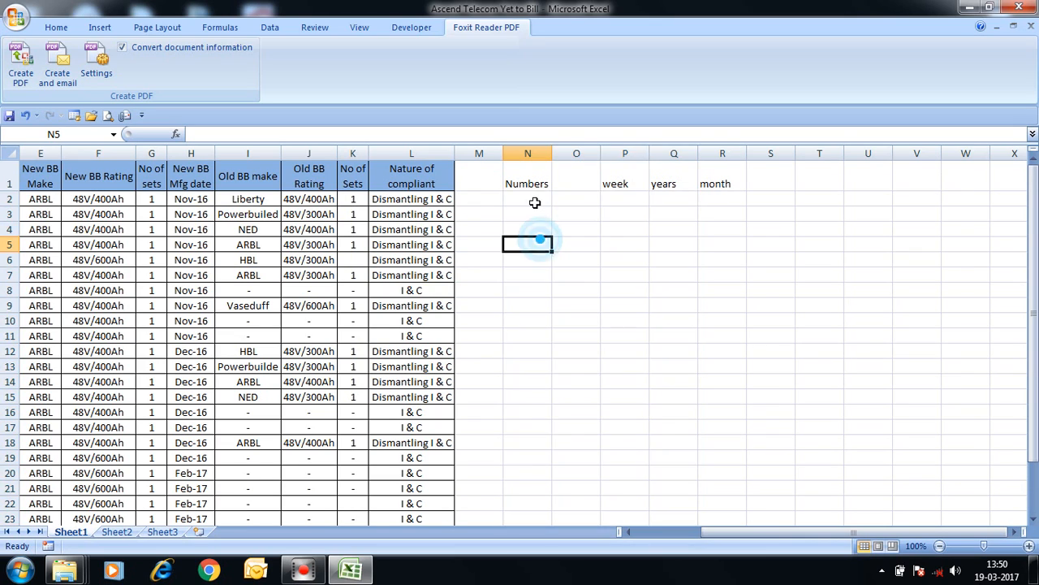
left_click(538, 202)
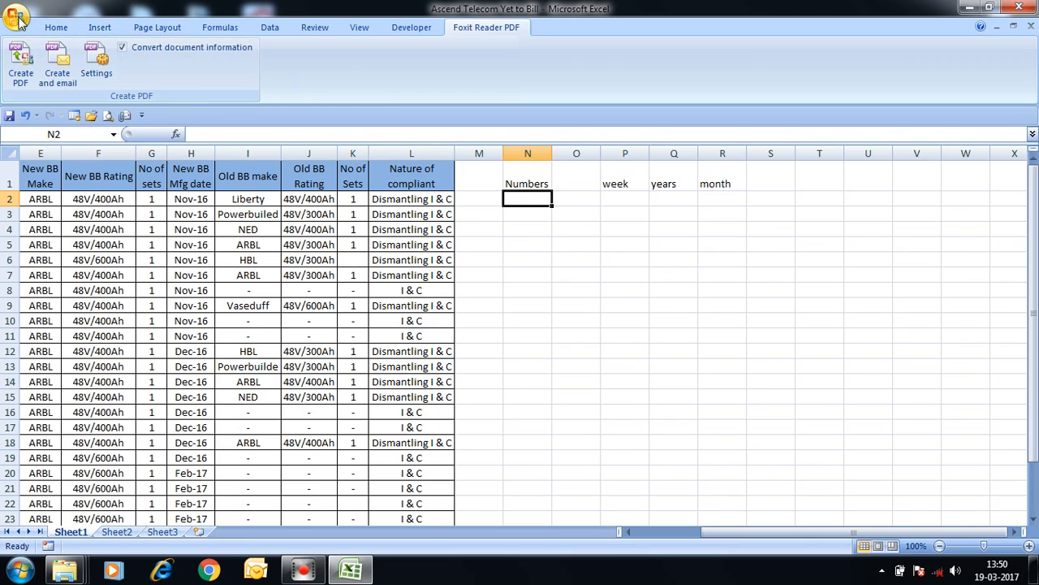
left_click(46, 27)
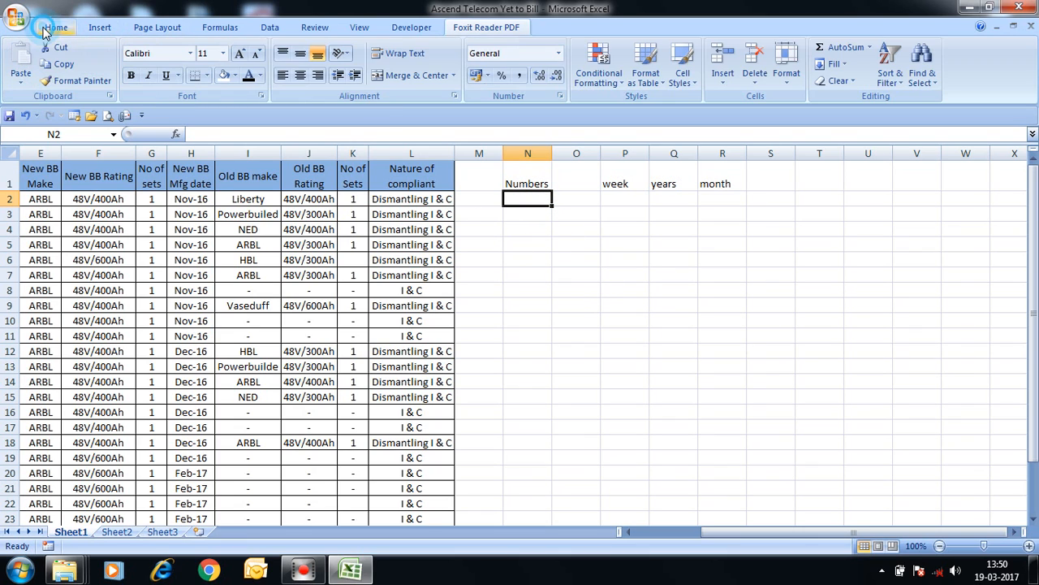
left_click(787, 81)
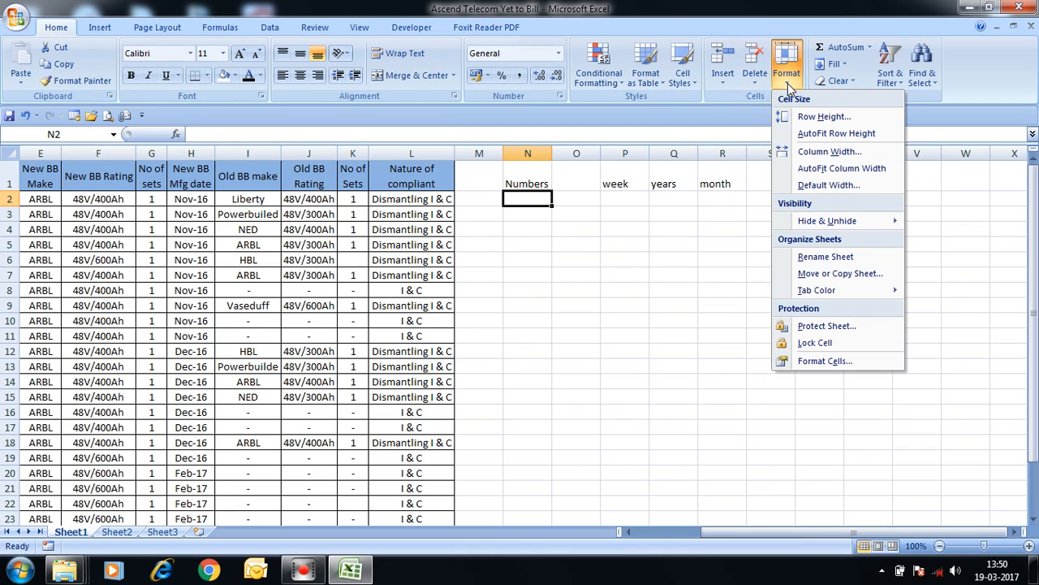
left_click(715, 280)
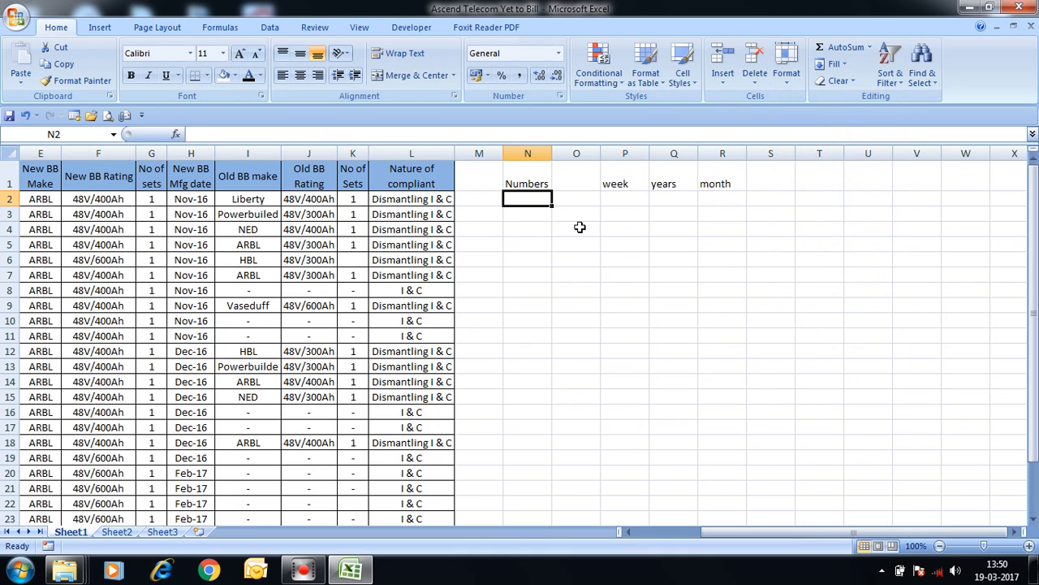
Enter 1 in cell N2 and 2 in cell N3 under the Numbers heading
type("1")
left_click(526, 246)
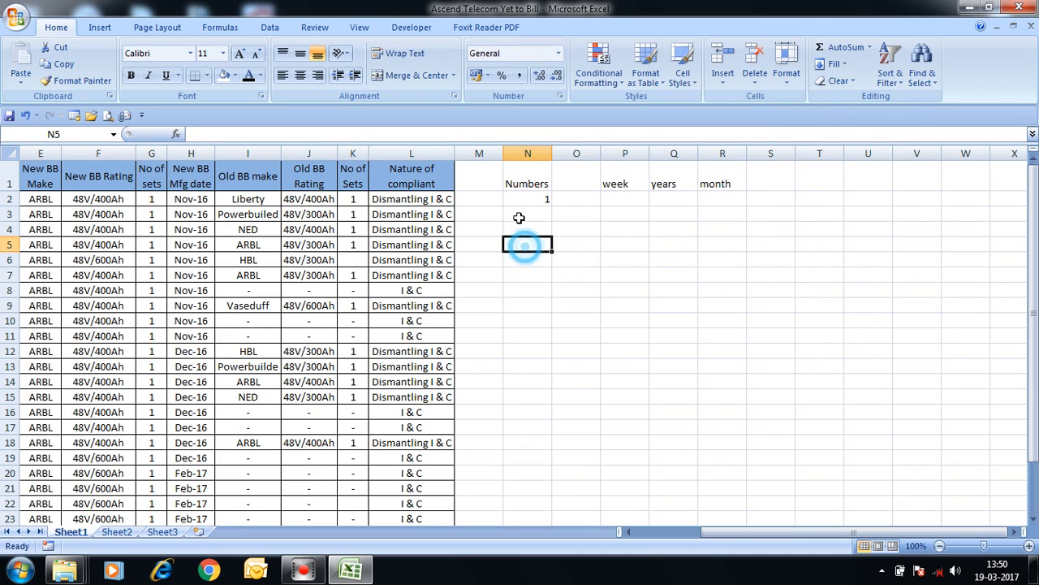
left_click(517, 214)
type("2")
left_click(538, 239)
left_click_drag(535, 199, 533, 441)
left_click(777, 89)
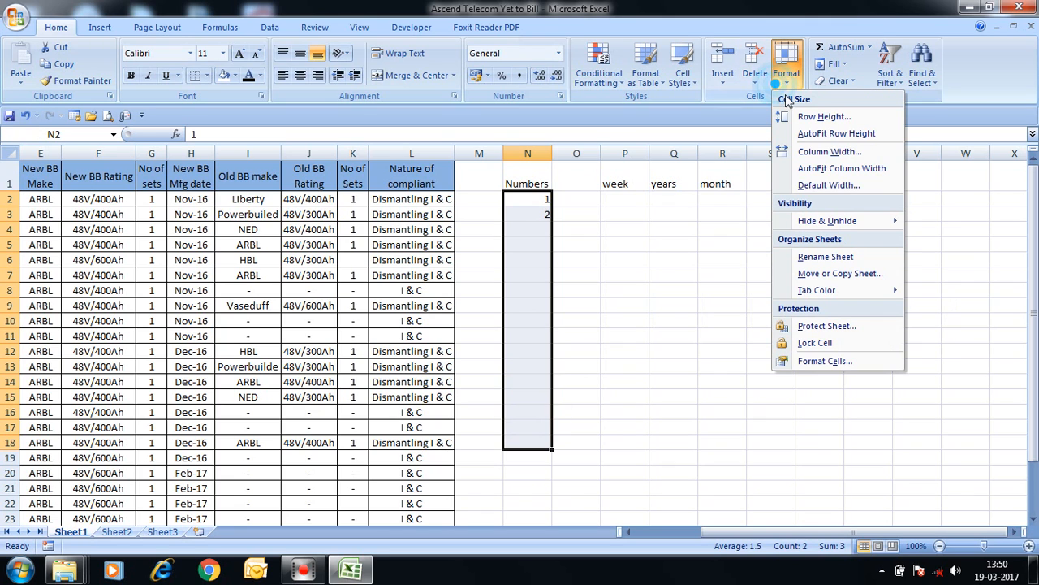
left_click(808, 135)
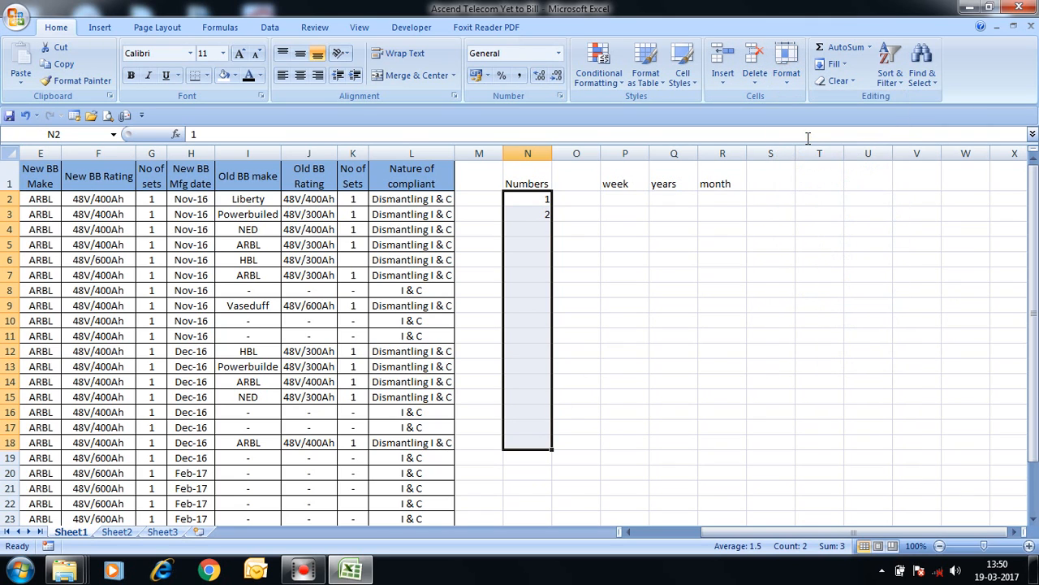
left_click(787, 72)
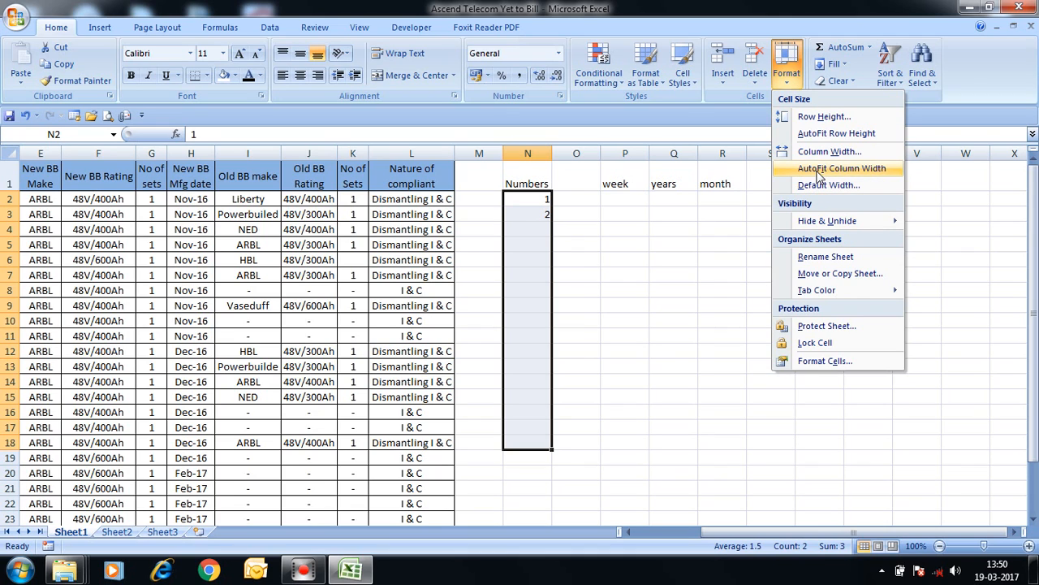
left_click(622, 281)
Extend the number series from N2:N3 down to cell N15
left_click(539, 201)
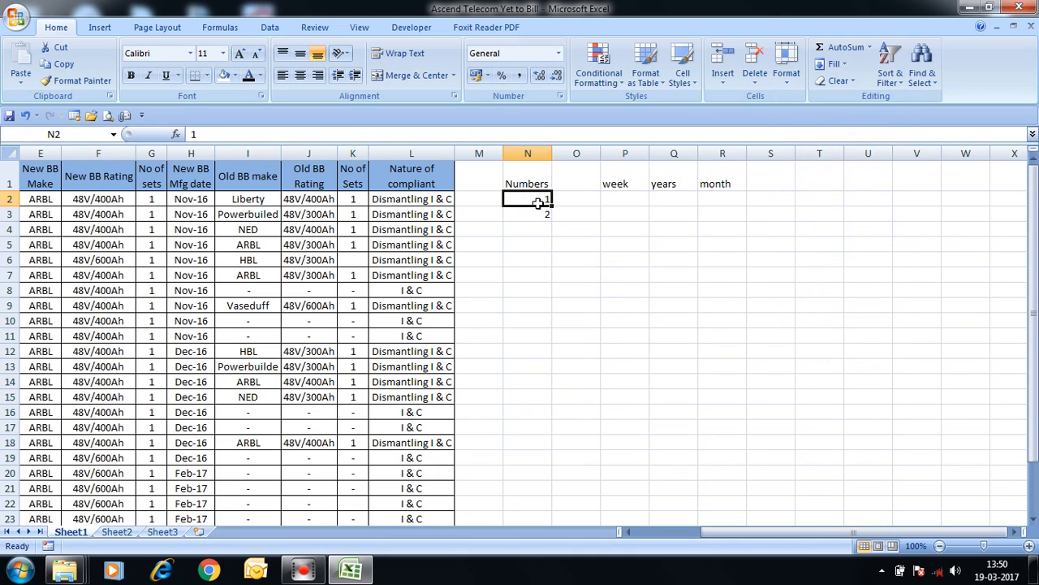
left_click_drag(539, 204, 556, 404)
left_click(554, 226)
left_click(594, 307)
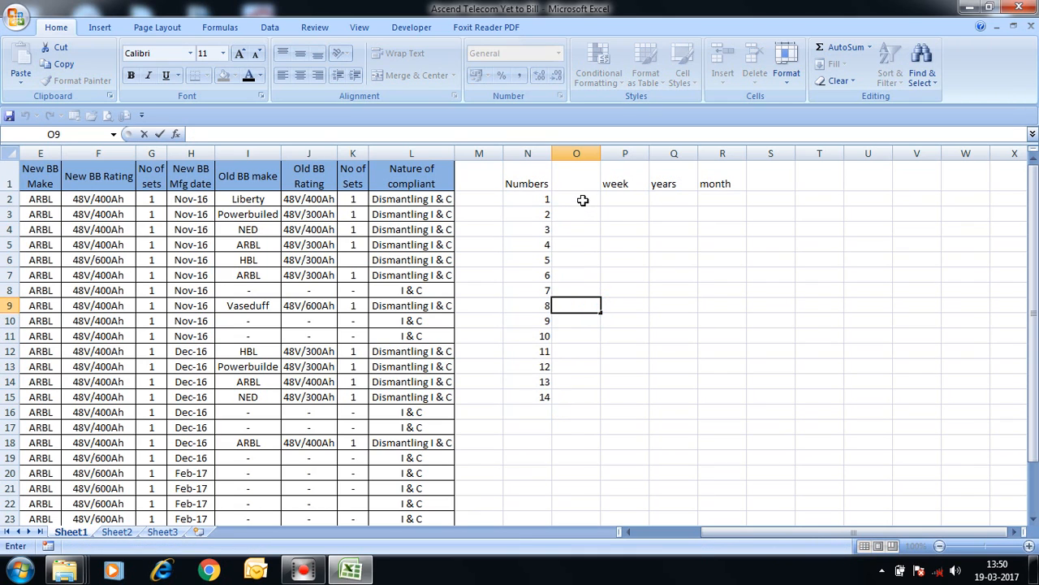
Enter 1 in cell O2 and 2 in cell O3 as the start of a second number series
left_click(582, 200)
type("1")
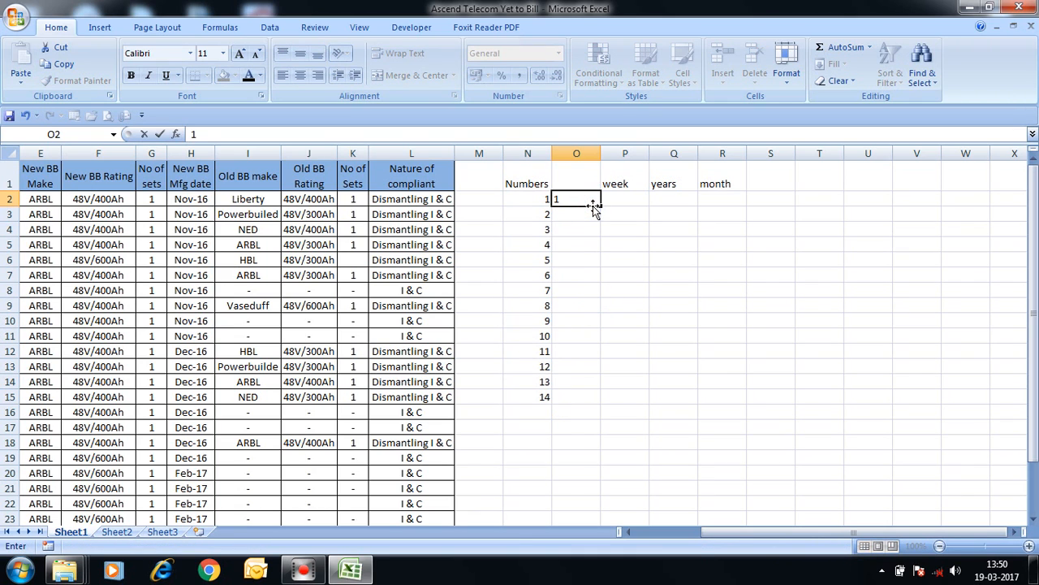
key("Return")
type("2")
key("Return")
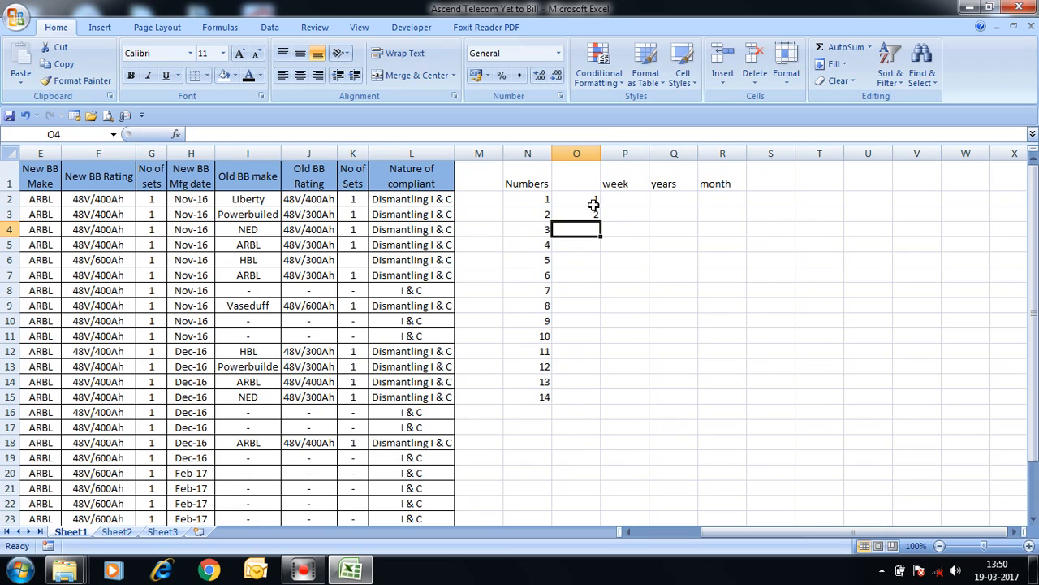
Fill O2:O15 with the number series through the Series command, in columns with the AutoFill type
left_click_drag(593, 203, 596, 398)
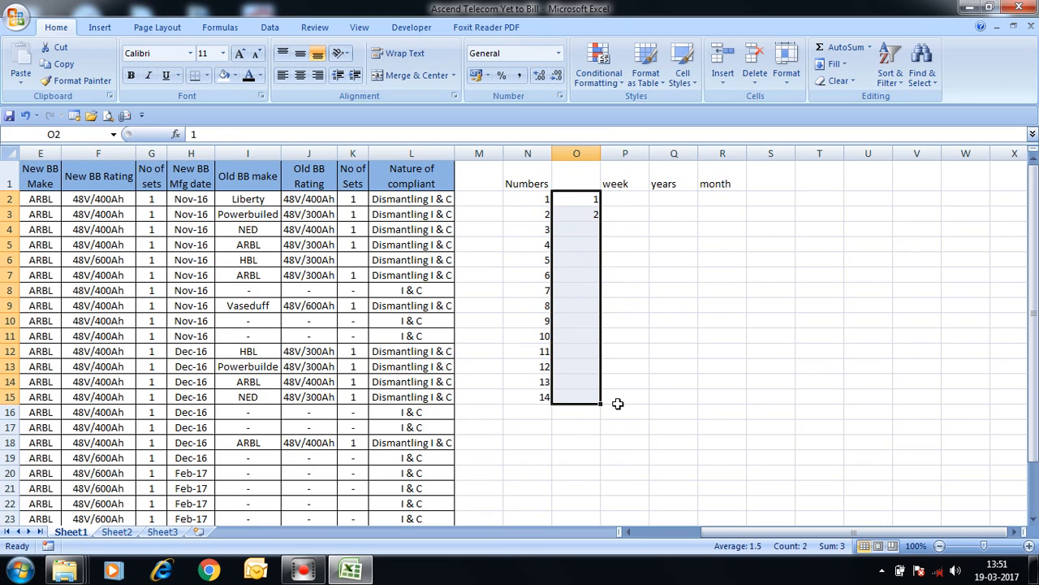
key("alt+e")
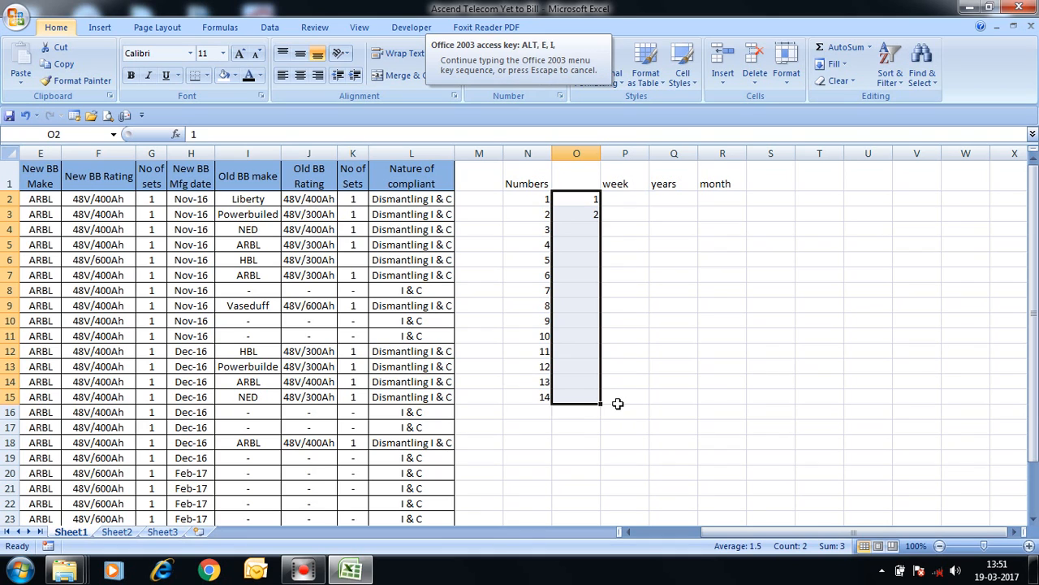
key("s")
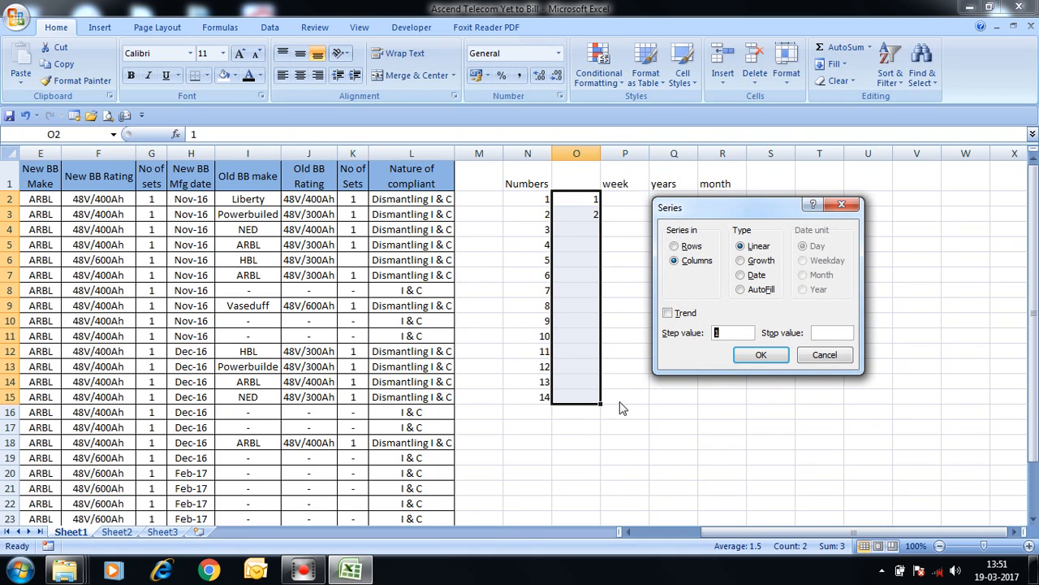
left_click(741, 291)
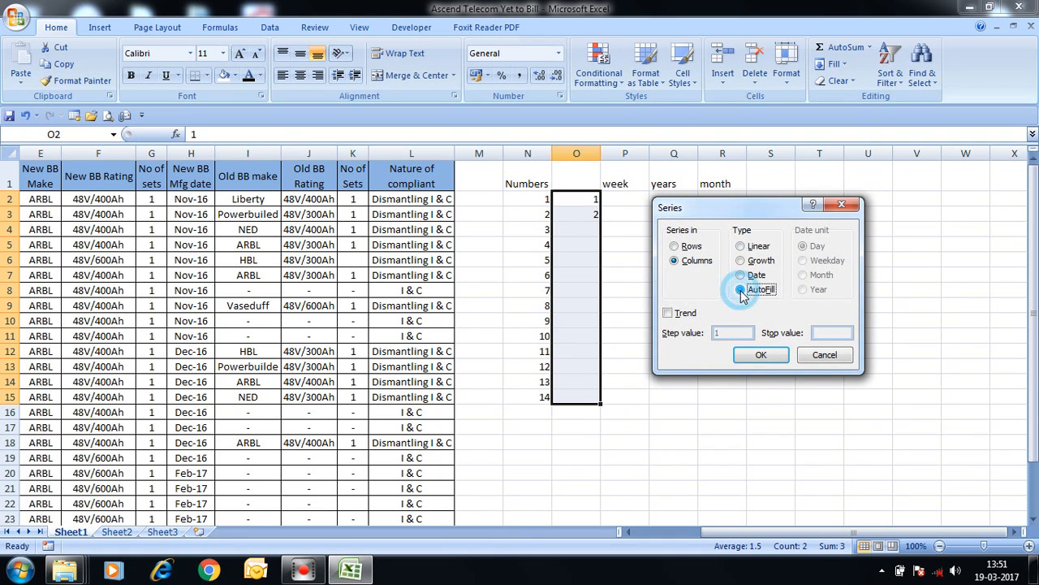
left_click(761, 355)
left_click(690, 333)
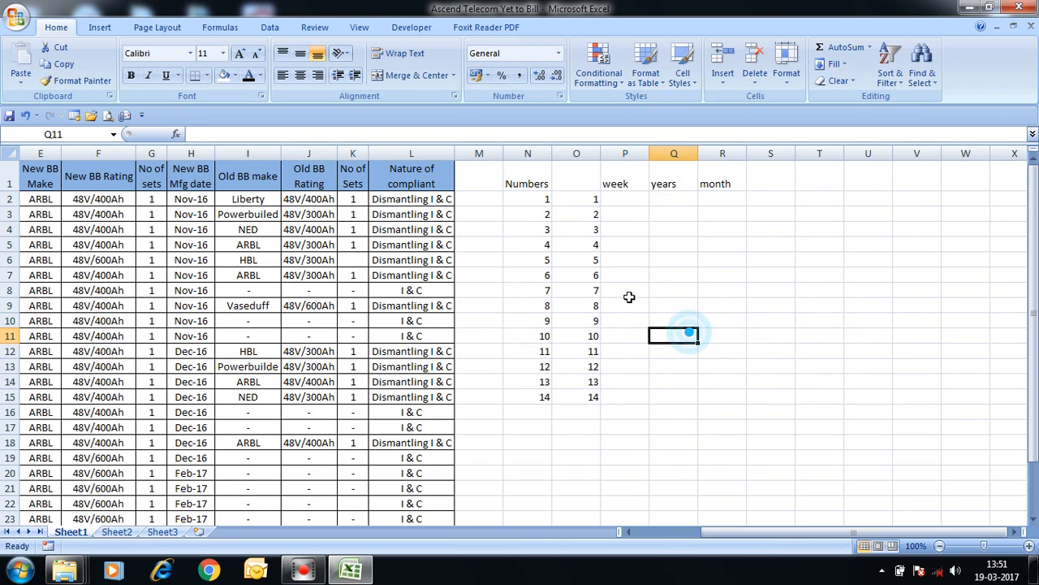
left_click_drag(540, 200, 600, 404)
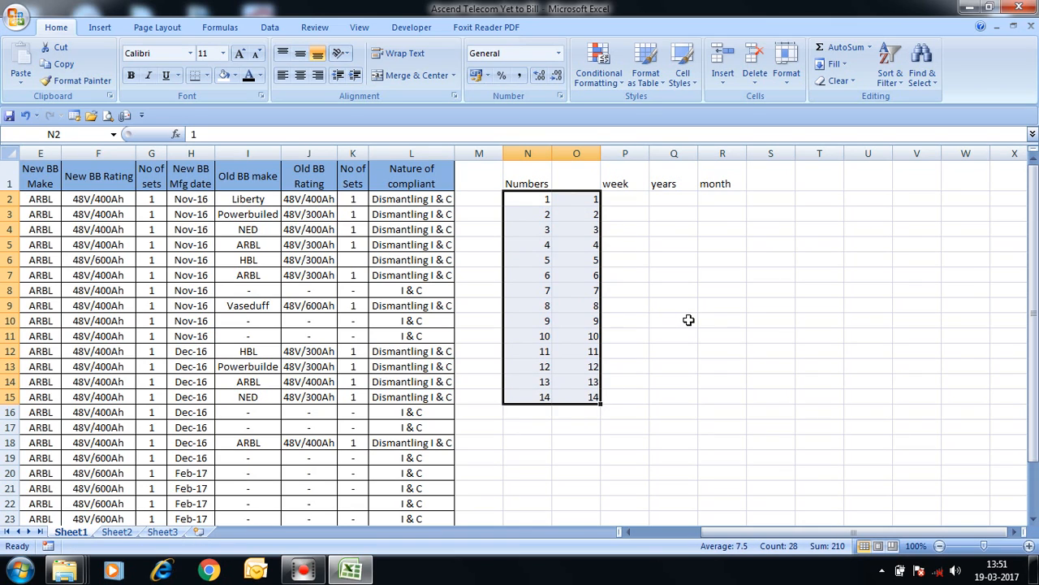
left_click(632, 292)
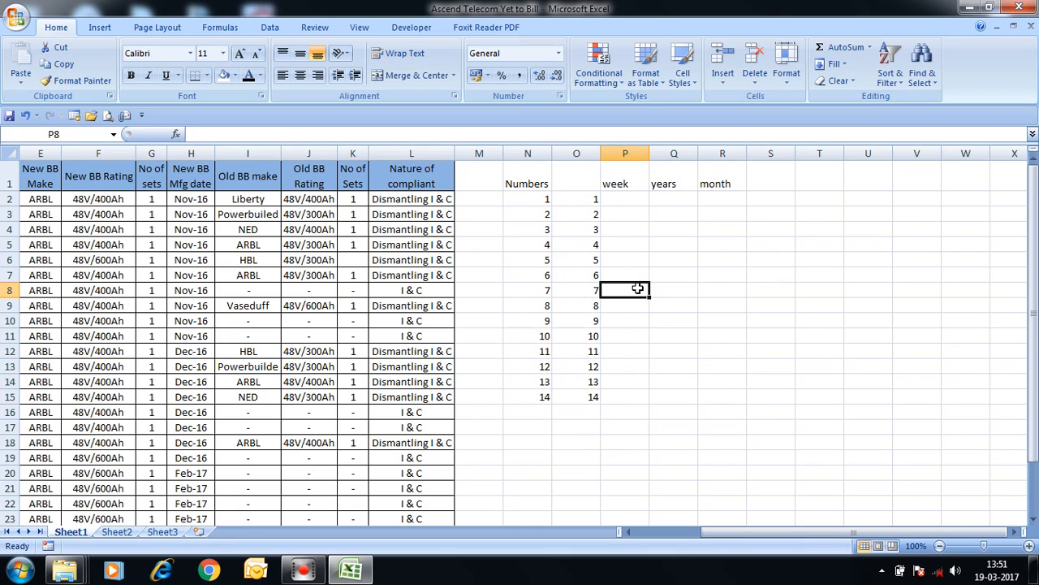